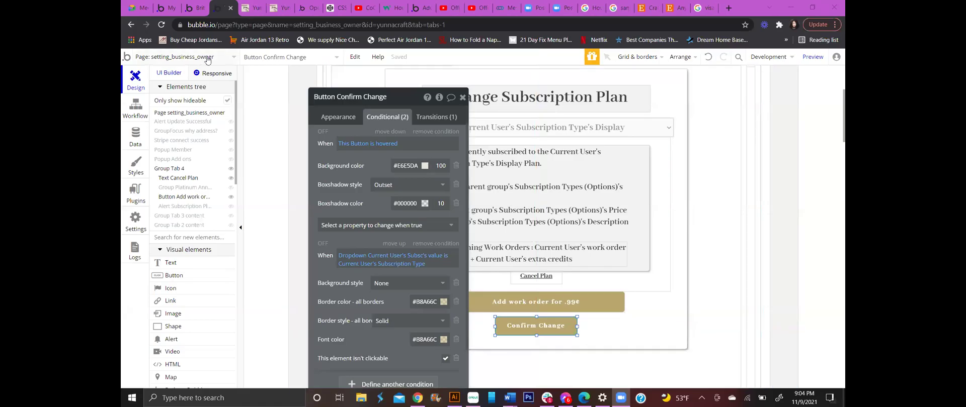
Inspect Group Tab 4 and Group Tab 3 content beside the Payment Info card, then check the running app
click(182, 169)
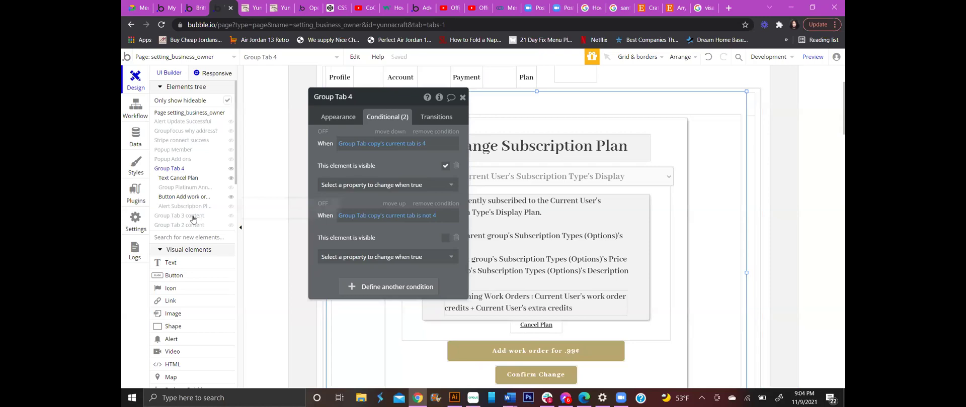
click(179, 216)
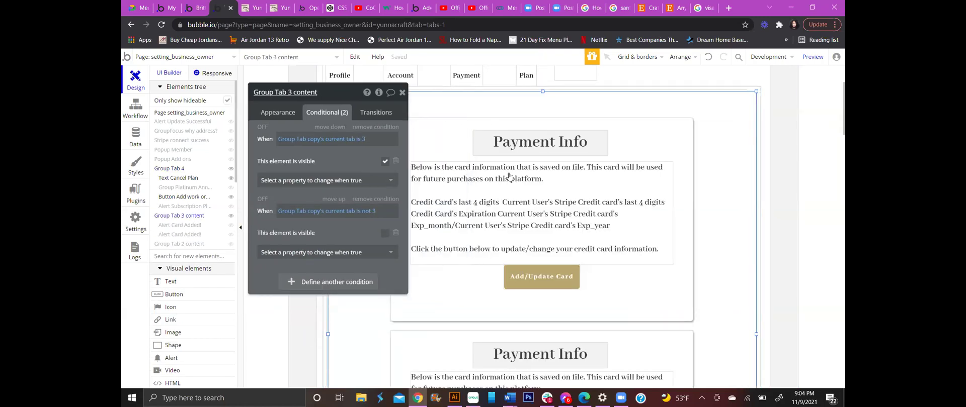
scroll(543, 222, down, 2)
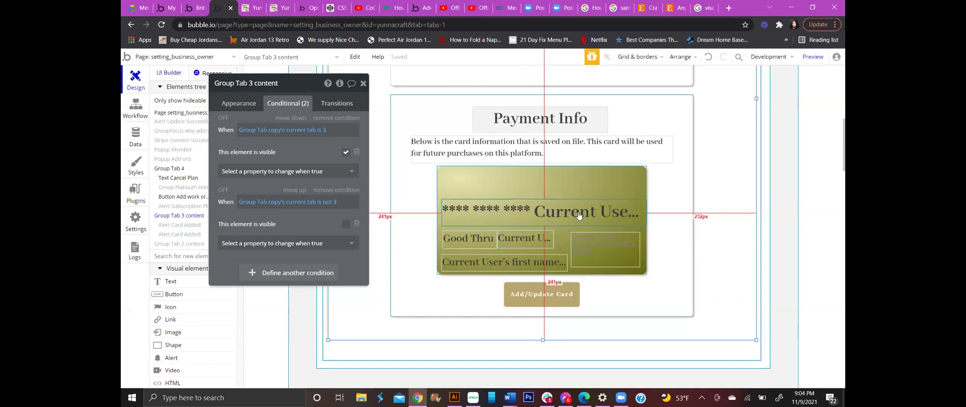
scroll(578, 218, up, 3)
scroll(579, 216, down, 4)
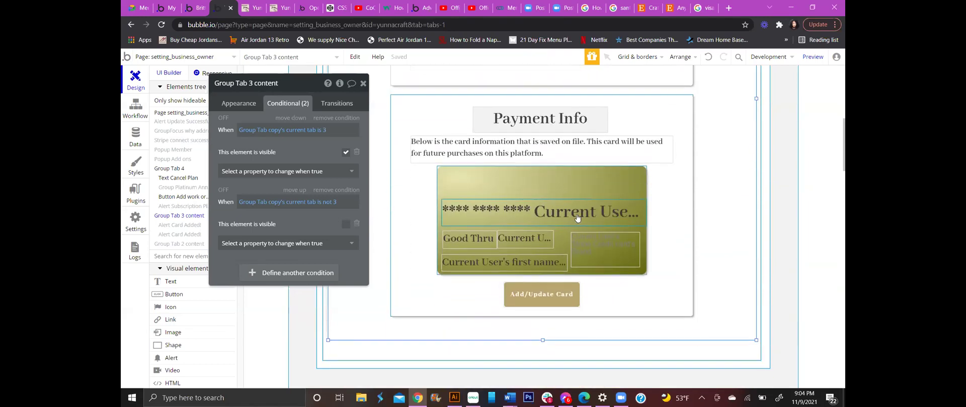
scroll(578, 217, up, 1)
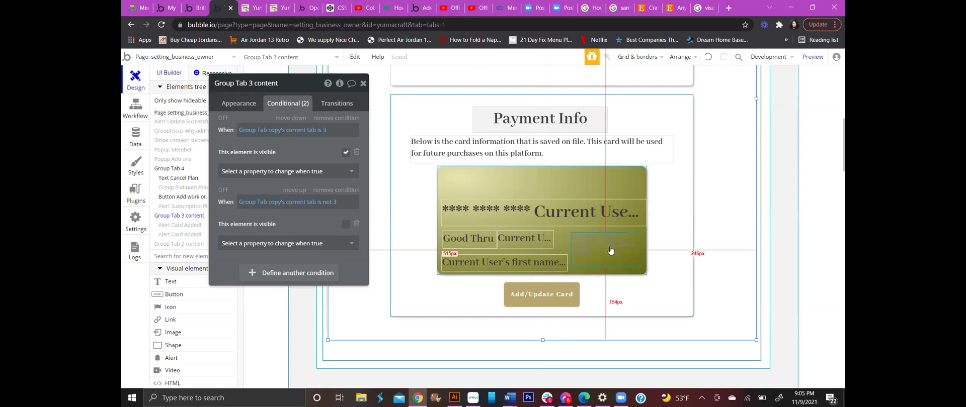
click(249, 11)
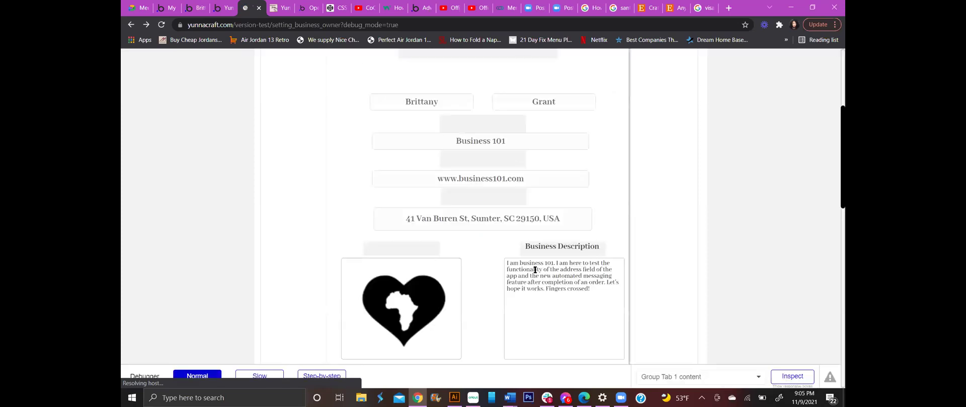
View the card in the live page's Payment section, then return to Image A in the editor
click(403, 124)
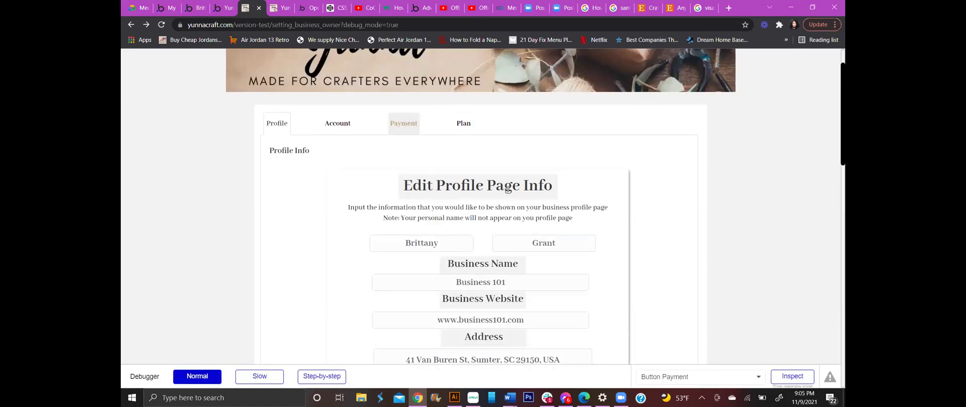
scroll(518, 211, down, 5)
scroll(521, 226, down, 2)
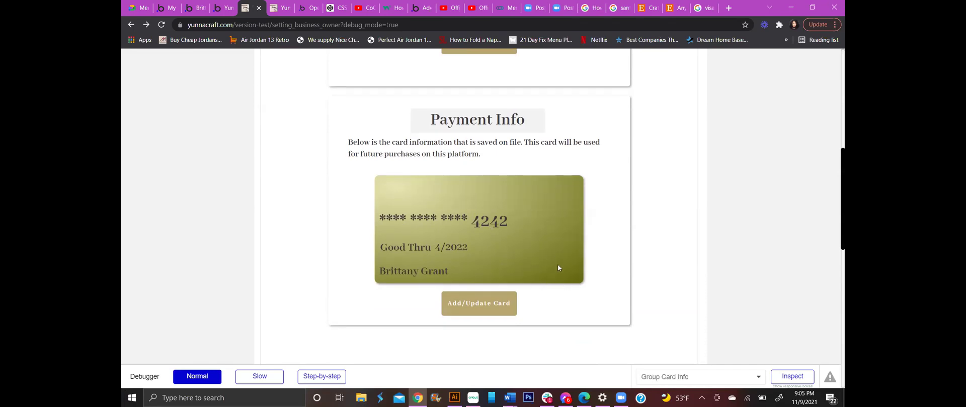
click(227, 8)
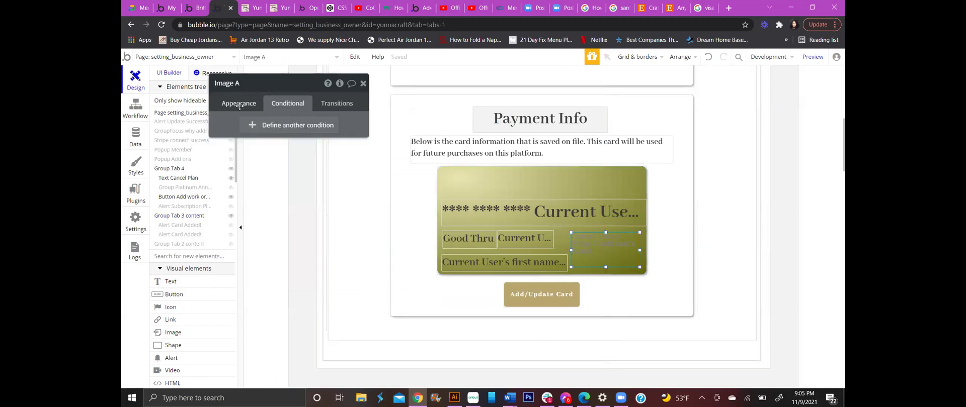
Keep Image A's dynamic image as Current User's Stripe Credit card's Brand
click(239, 103)
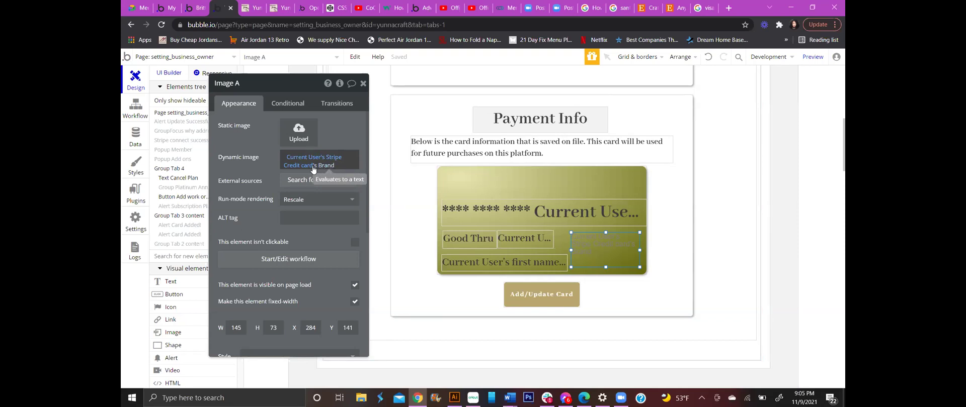
click(331, 165)
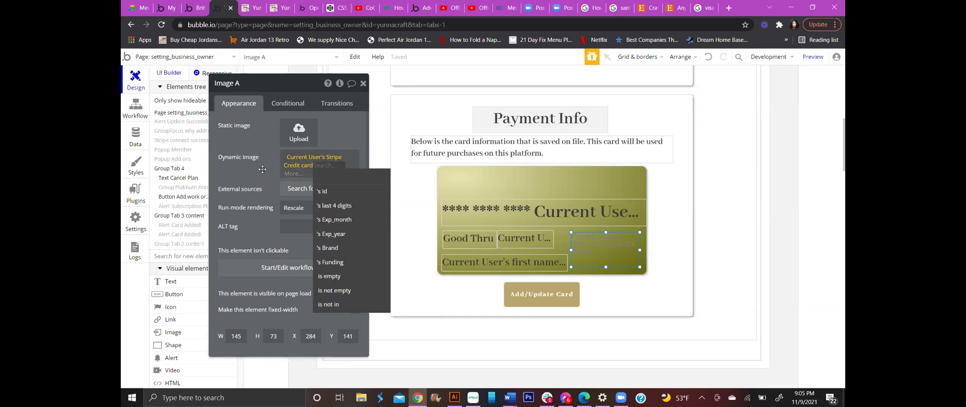
click(262, 170)
Select the group around the card image and list its parent and child elements
right_click(609, 239)
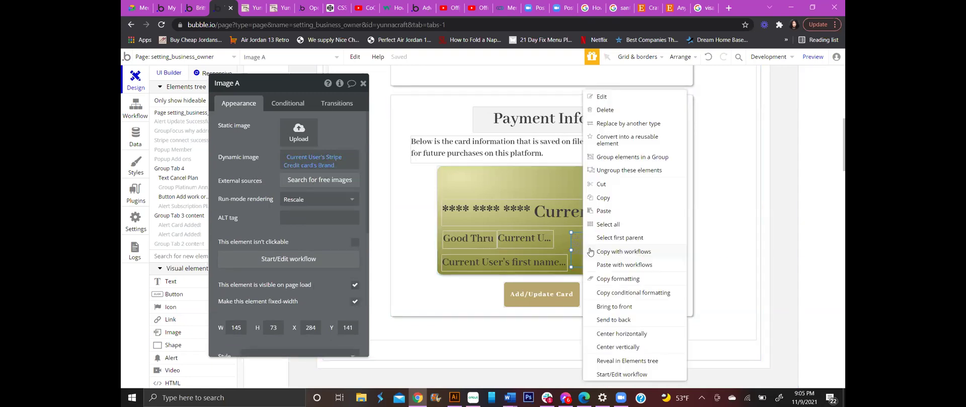
click(616, 158)
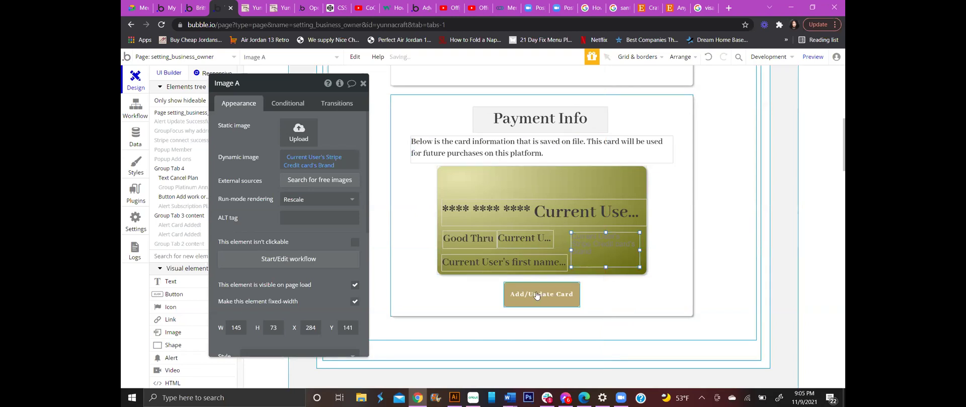
click(394, 283)
scroll(322, 297, down, 3)
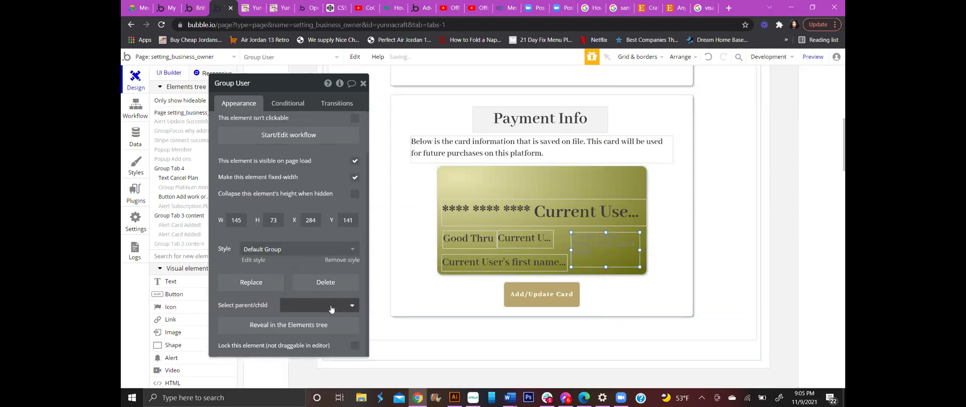
click(331, 307)
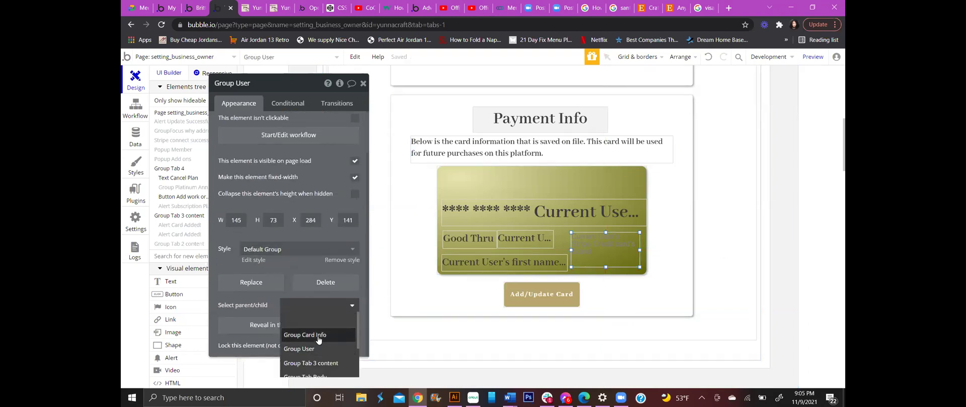
scroll(321, 352, down, 2)
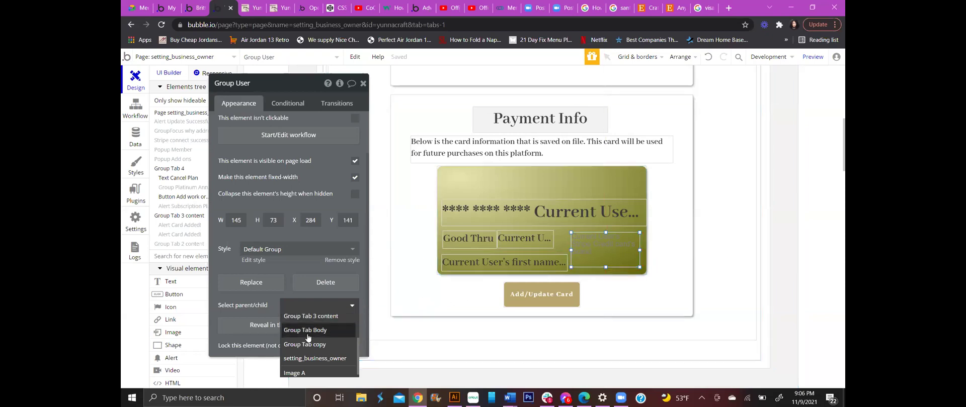
mouse_move(308, 338)
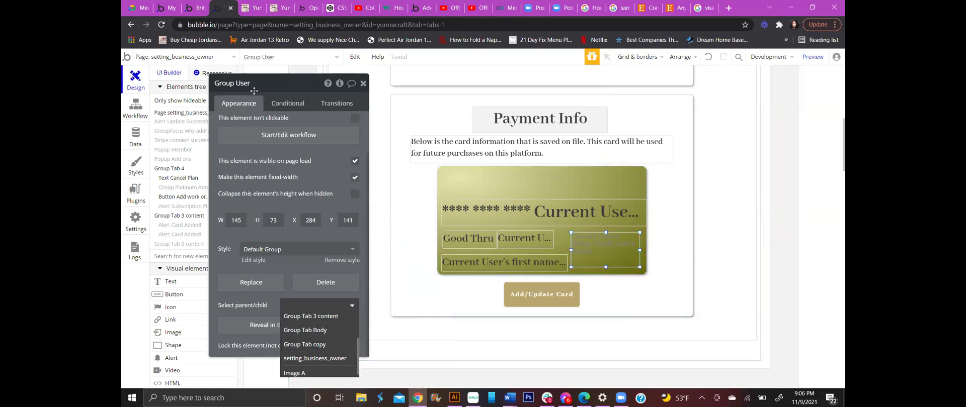
scroll(304, 191, up, 1)
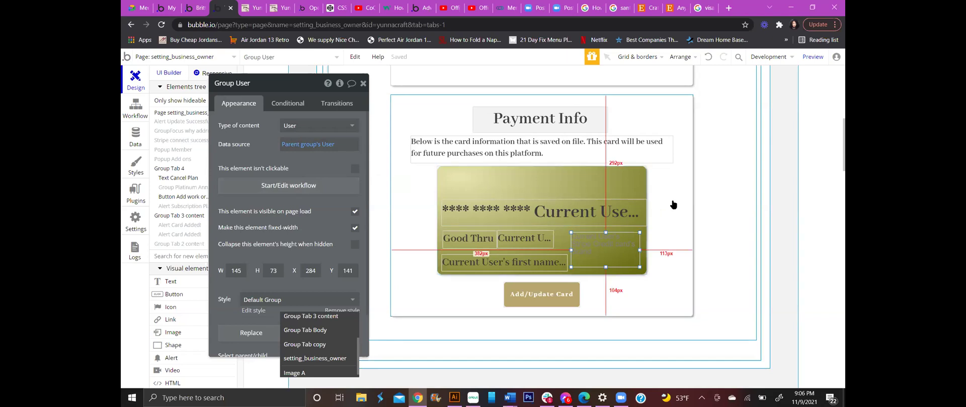
From Image A, select its parent Group User and open its Type of content dropdown
click(582, 262)
scroll(305, 291, down, 5)
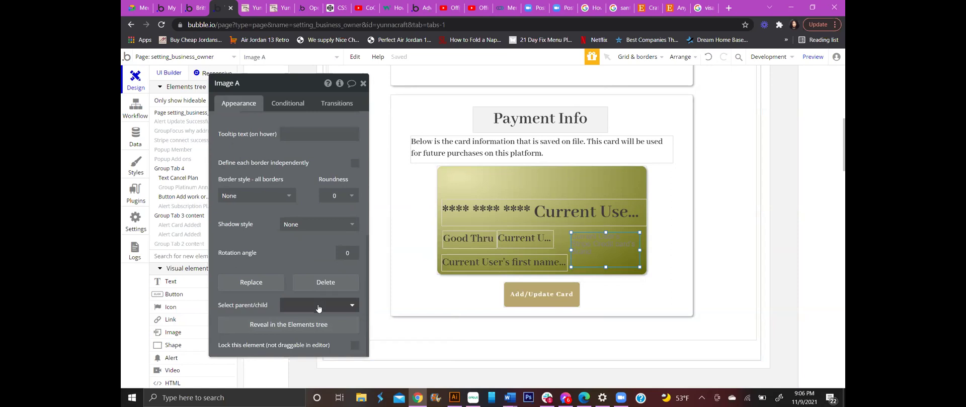
click(319, 306)
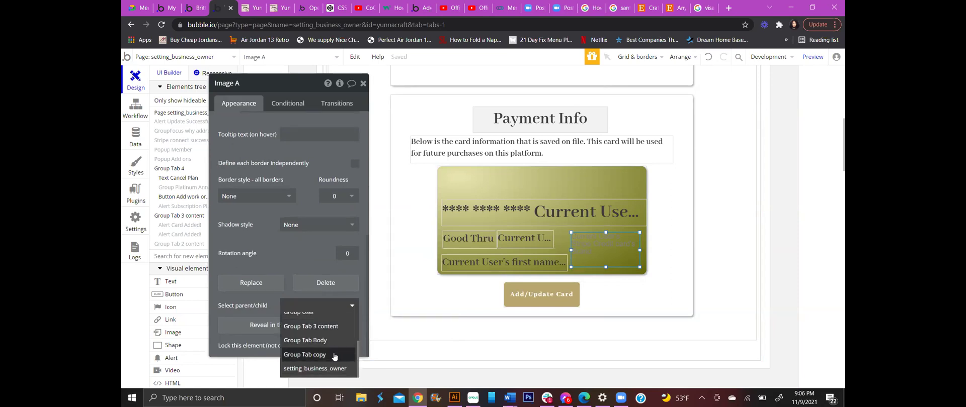
scroll(324, 347, up, 2)
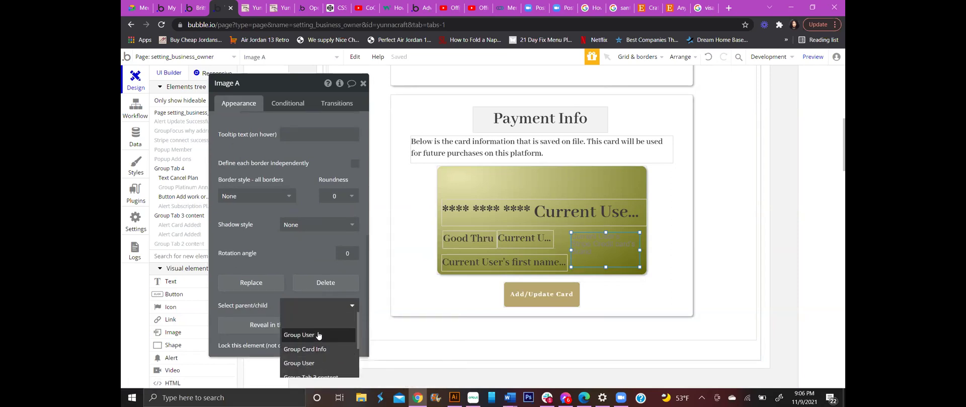
click(319, 335)
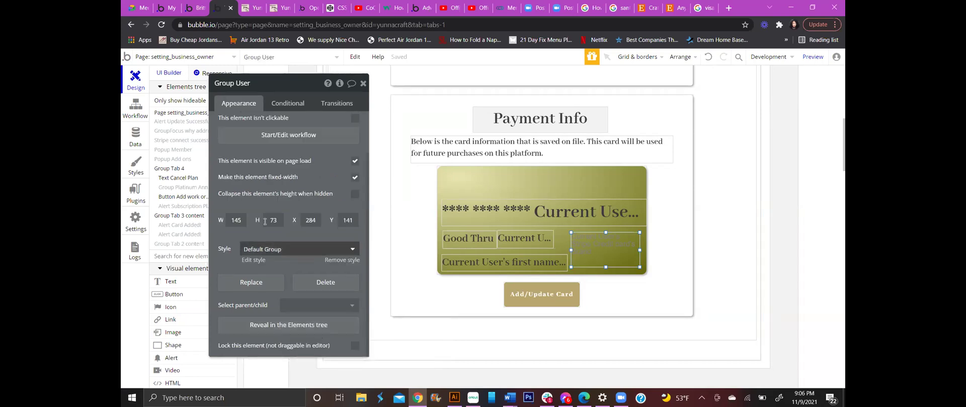
scroll(299, 194, up, 1)
click(303, 126)
scroll(309, 267, down, 3)
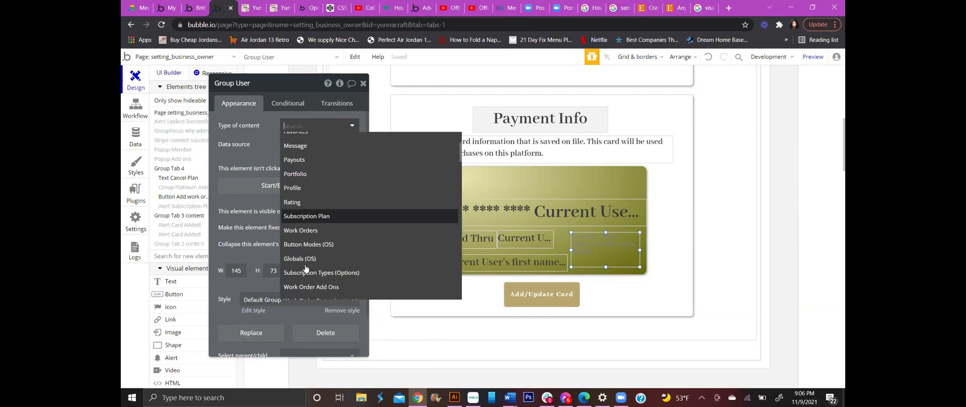
Make the group hold text from Current User's Stripe Credit card's Brand:lowercase
text(tex)
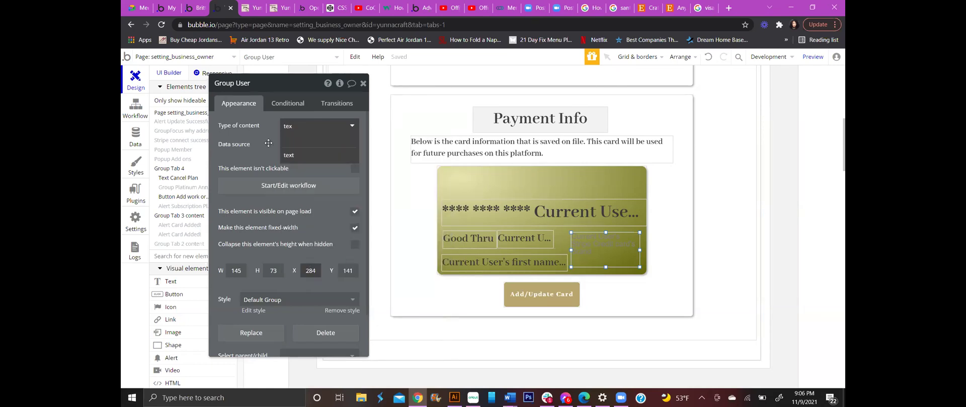
click(304, 156)
click(347, 145)
key(BackSpace)
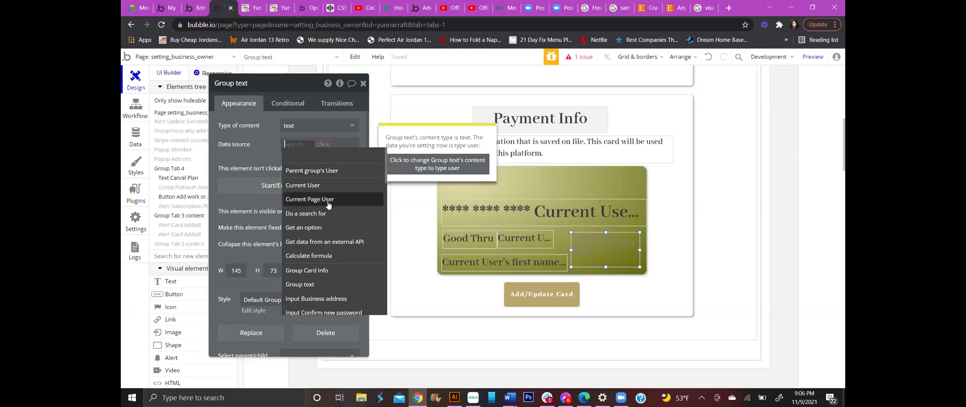
click(309, 186)
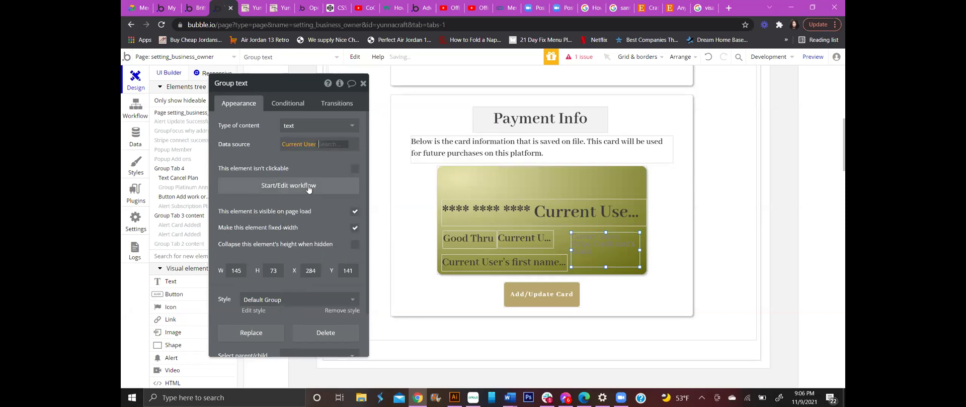
text(str)
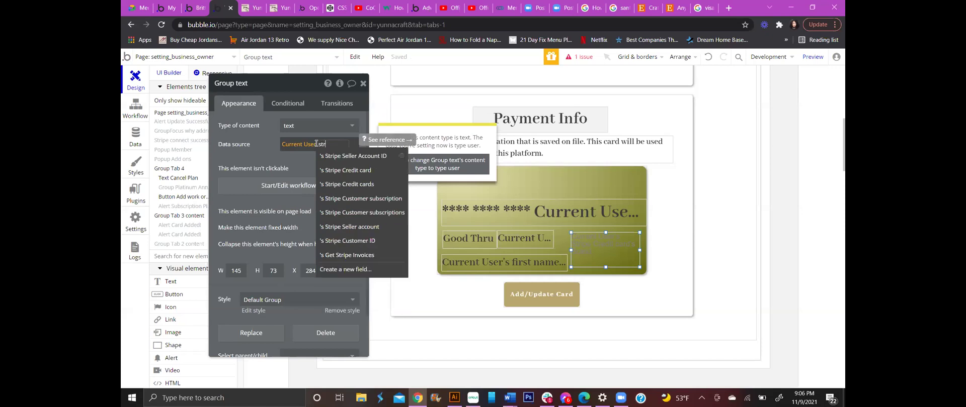
click(345, 170)
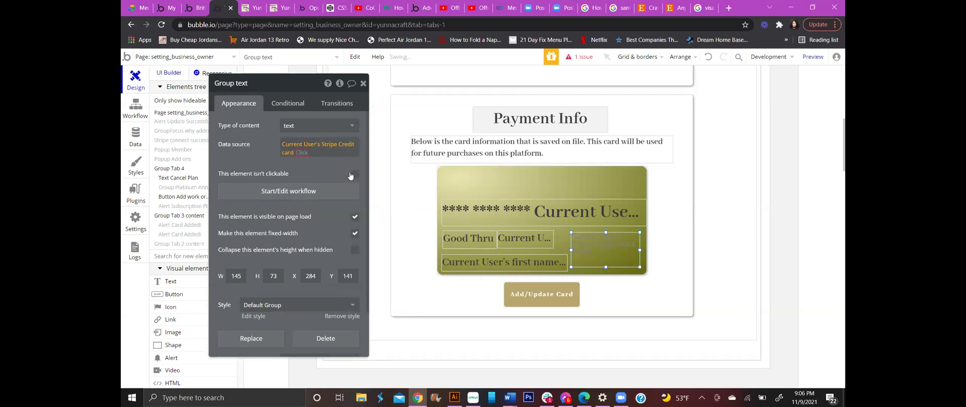
click(327, 223)
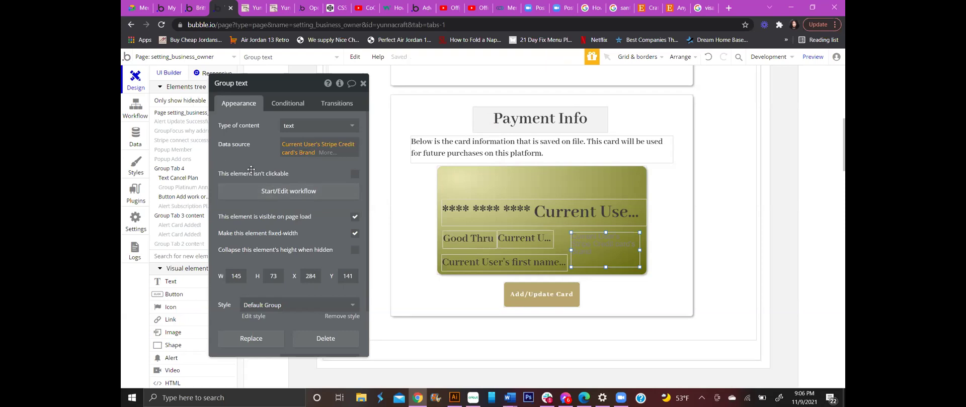
click(326, 153)
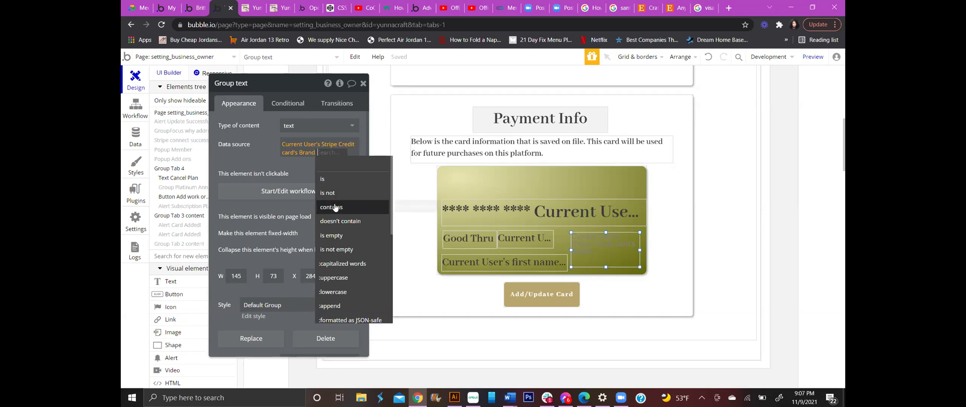
click(347, 291)
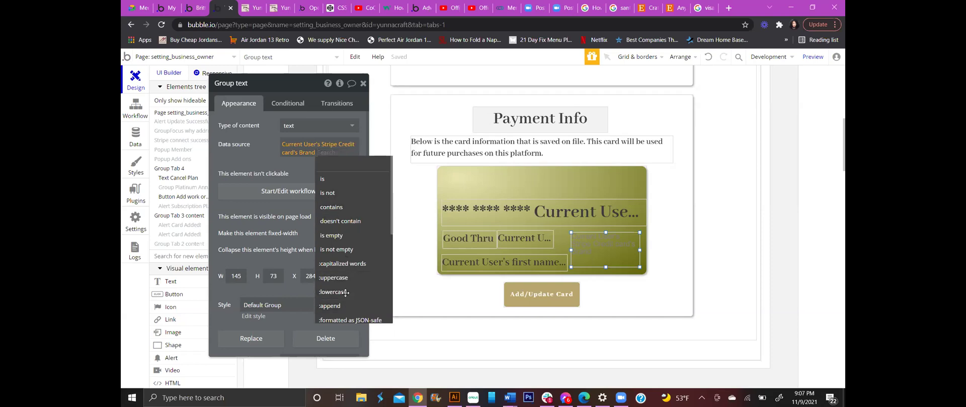
click(271, 165)
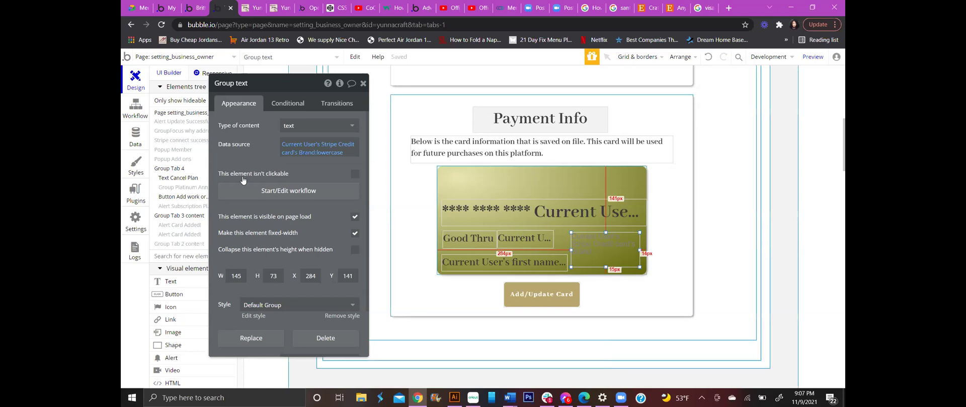
Delete the Current User's Stripe Credit card's Brand expression from Image A's dynamic image
click(629, 251)
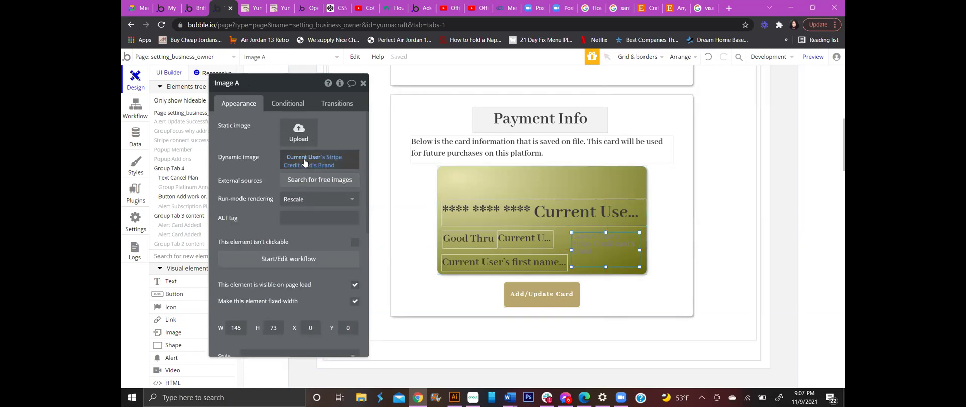
click(334, 166)
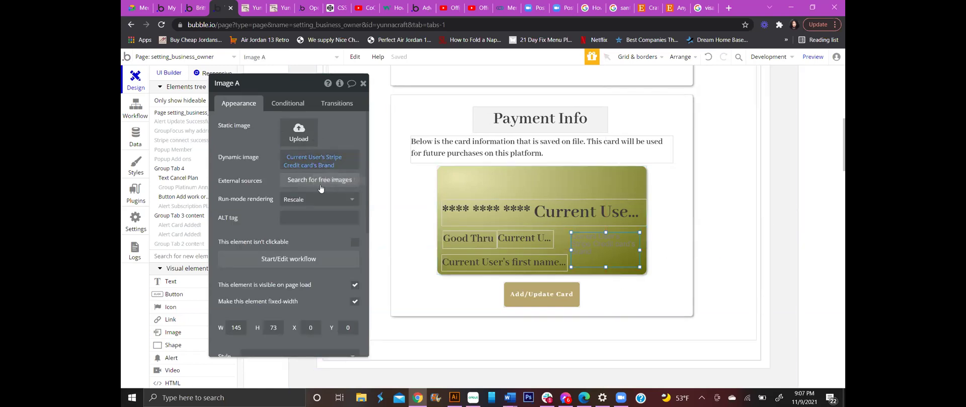
click(343, 174)
key(BackSpace)
key(BackSpace)
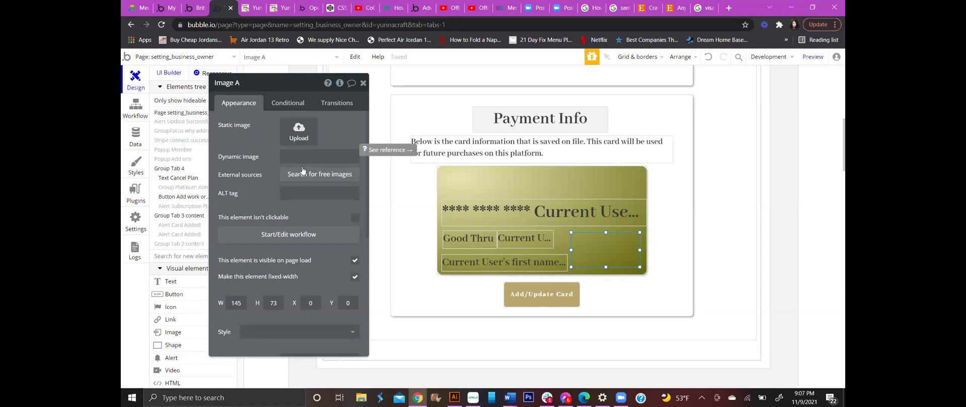
Browse the 'visa card' Google Images results for card logos, then return to Bubble
click(708, 10)
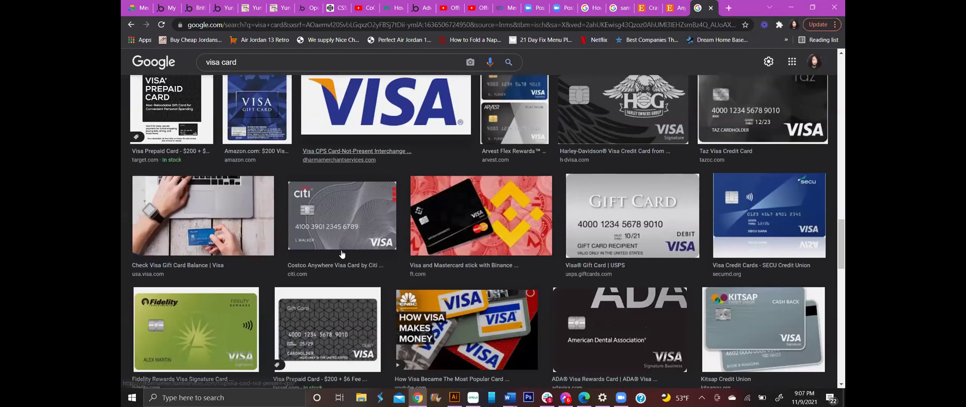
scroll(367, 243, up, 3)
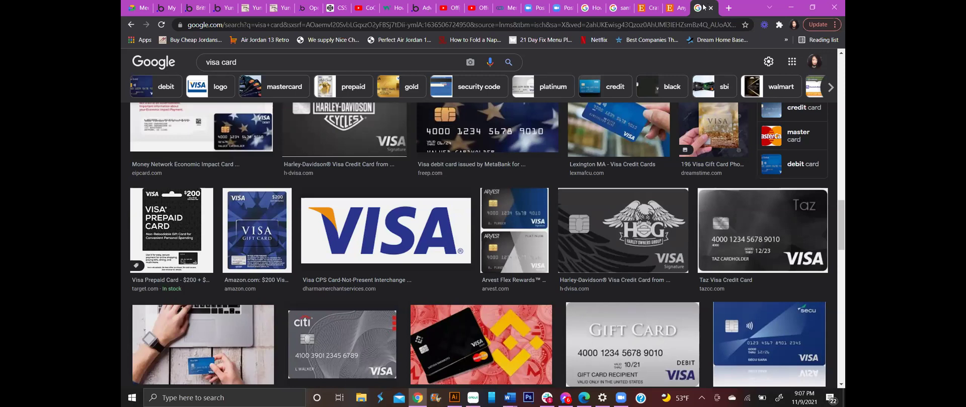
click(220, 10)
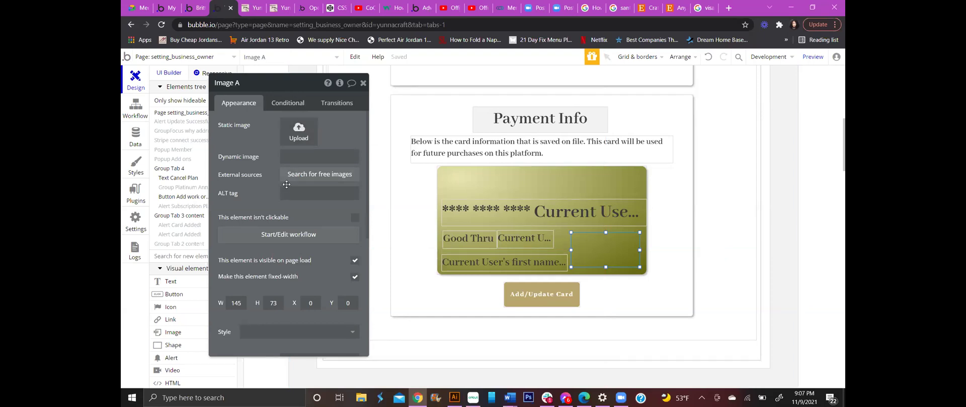
Add an Image A condition: When Parent group's text is "mastercard"
click(302, 109)
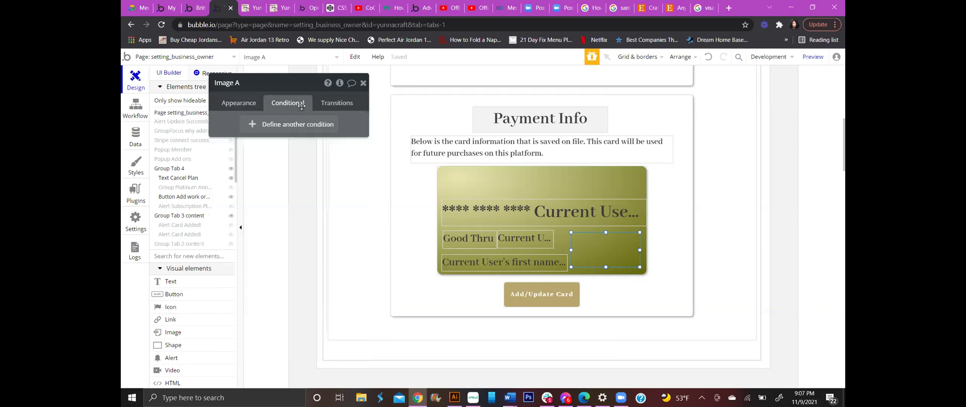
click(313, 134)
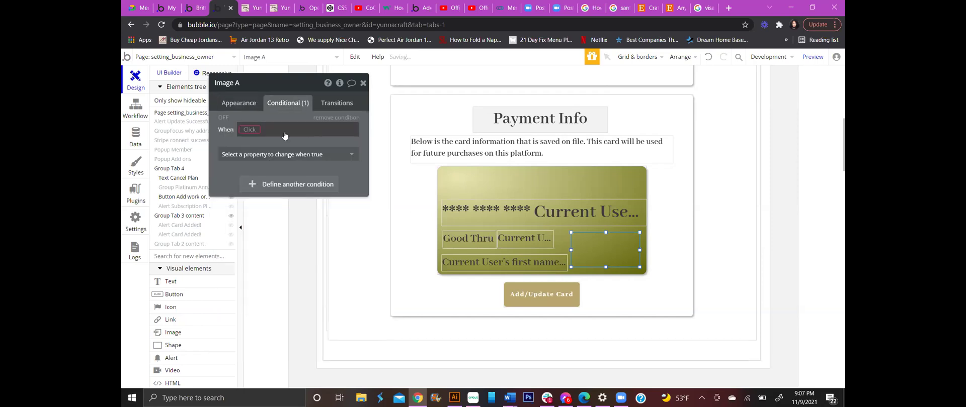
click(249, 130)
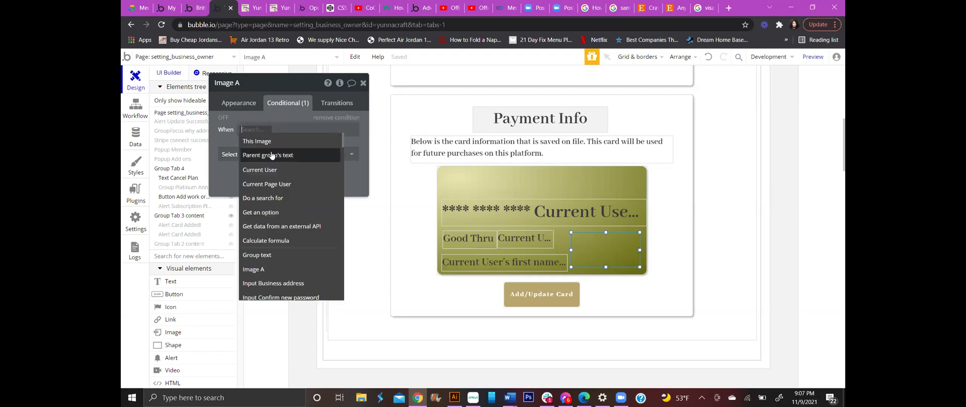
click(272, 156)
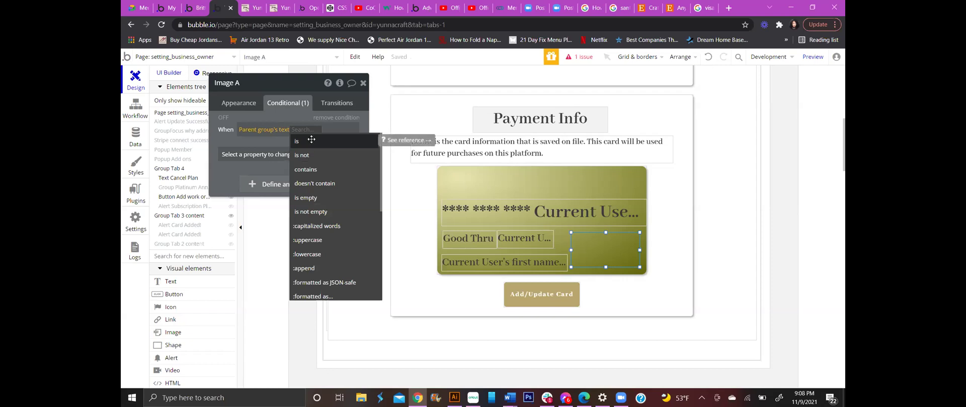
click(312, 142)
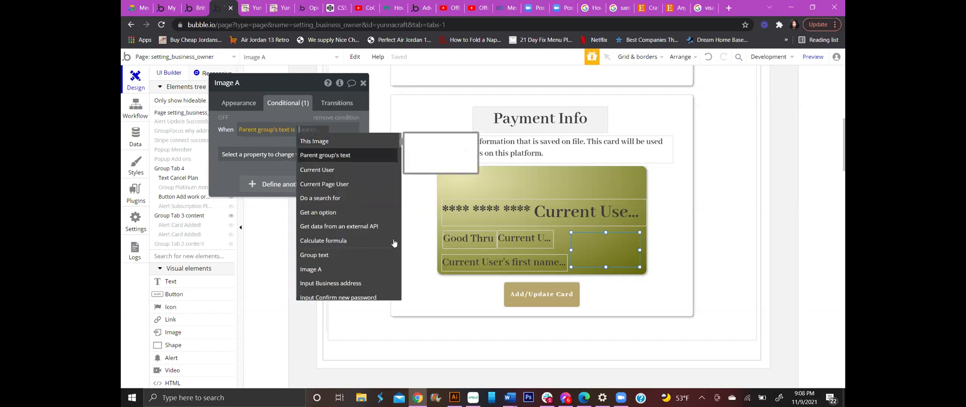
text(maste)
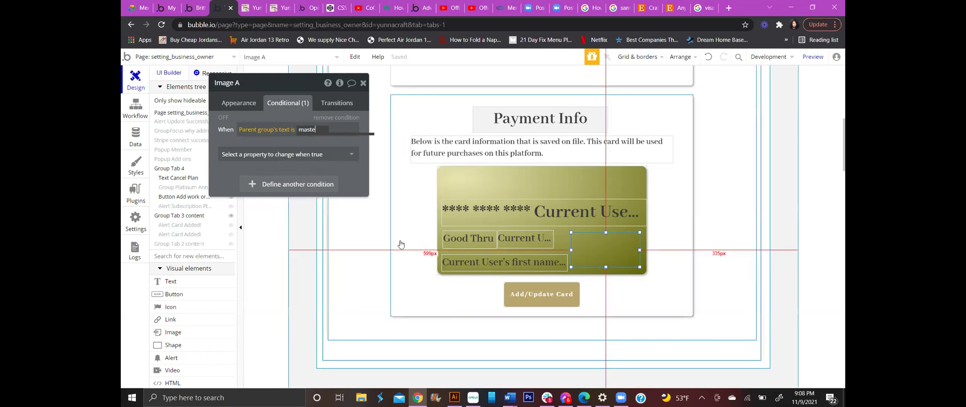
text(rcard)
click(321, 140)
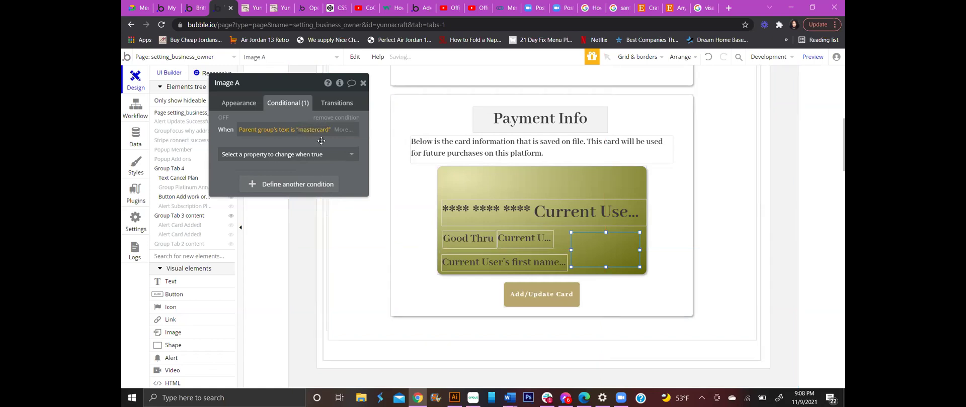
click(236, 157)
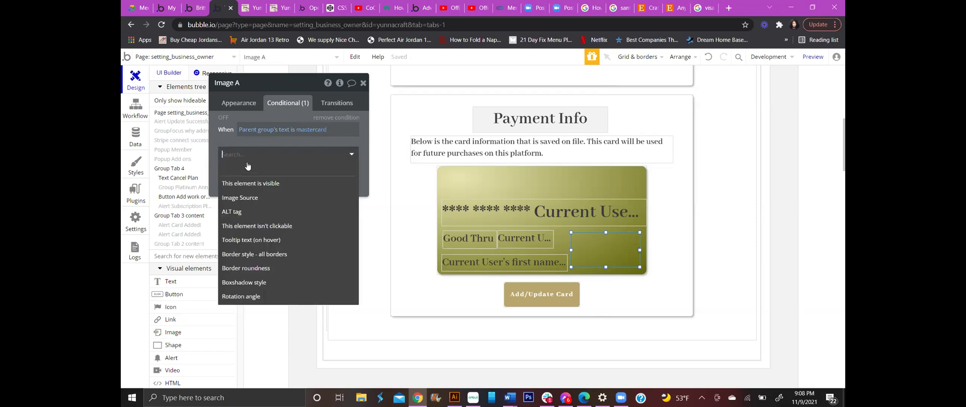
Choose Image Source as the property the mastercard condition changes
click(253, 200)
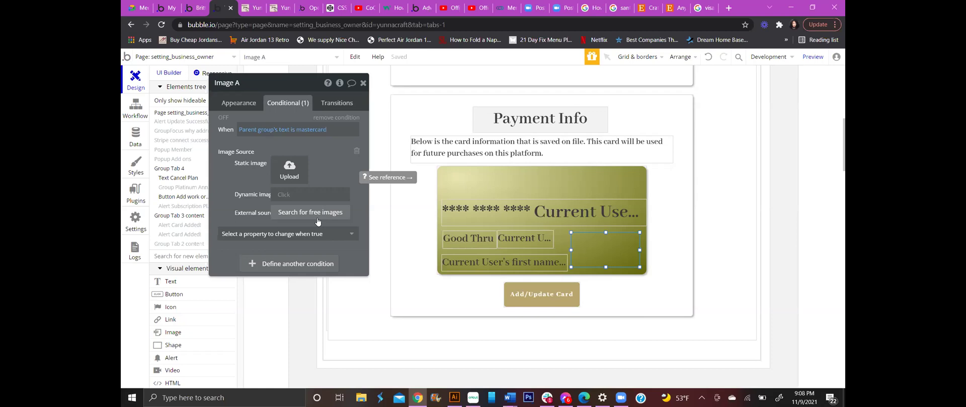
drag(633, 250, 605, 250)
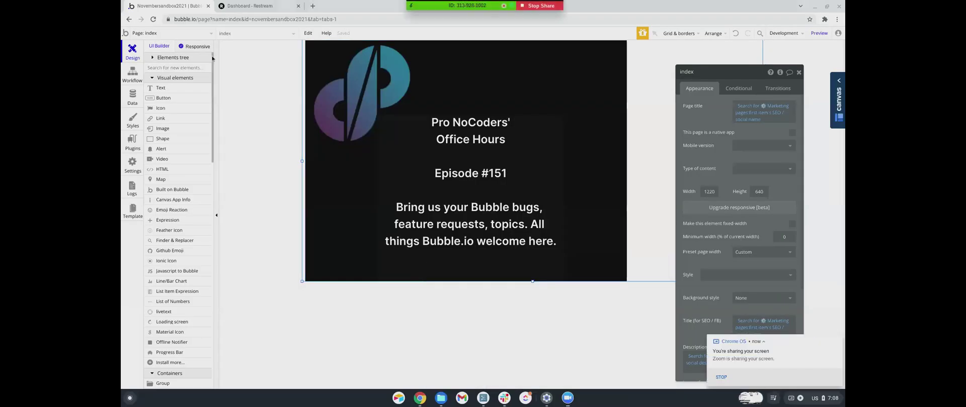
Switch to the account page and select Group Inner payment content via a 'pay' search
click(141, 34)
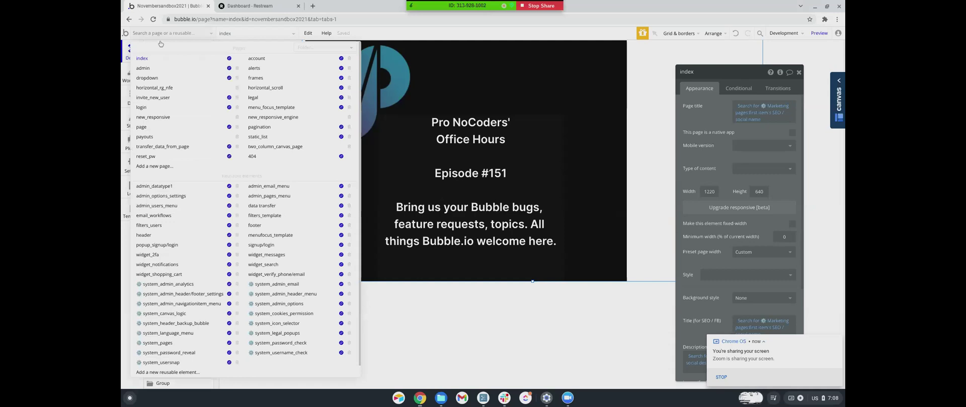
click(271, 62)
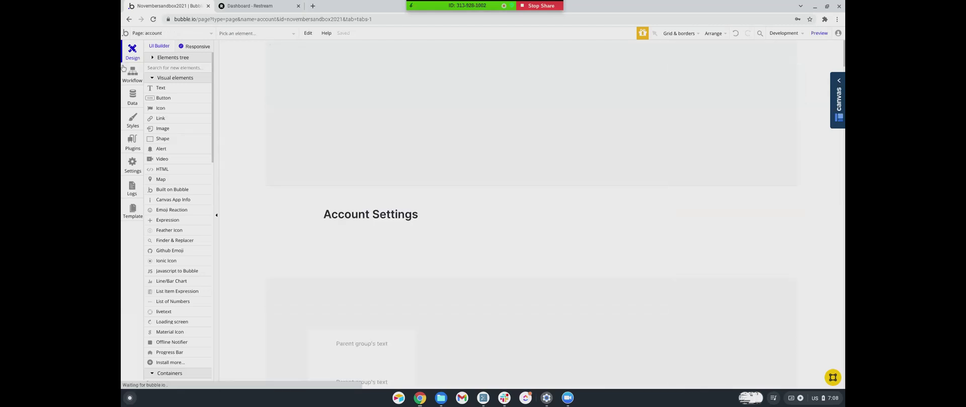
click(247, 39)
text(pay)
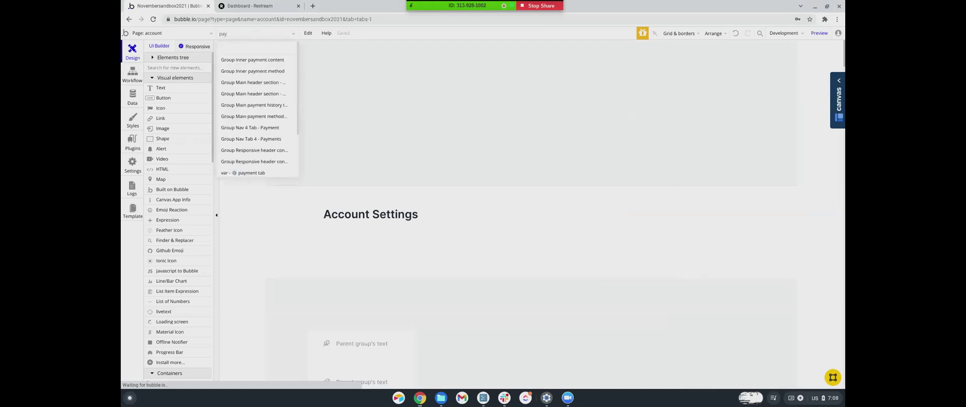
click(253, 60)
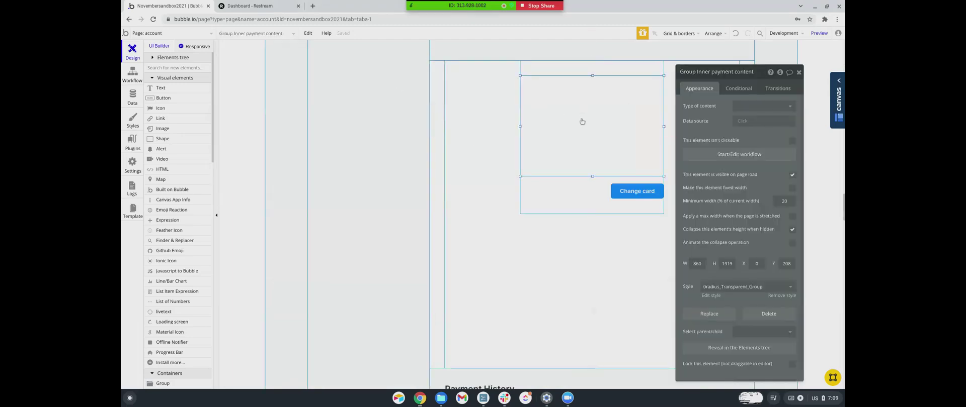
Select the card overlay and step through Group Main card info to Group Inner payment content
click(581, 114)
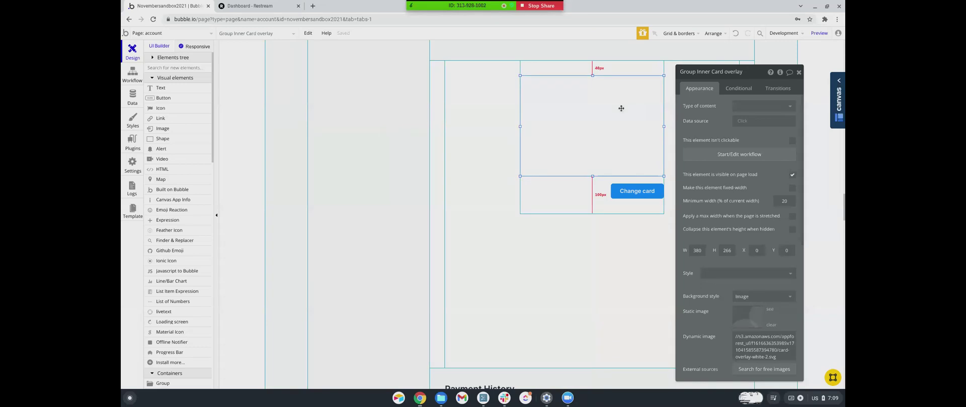
scroll(745, 128, down, 1)
scroll(745, 128, down, 3)
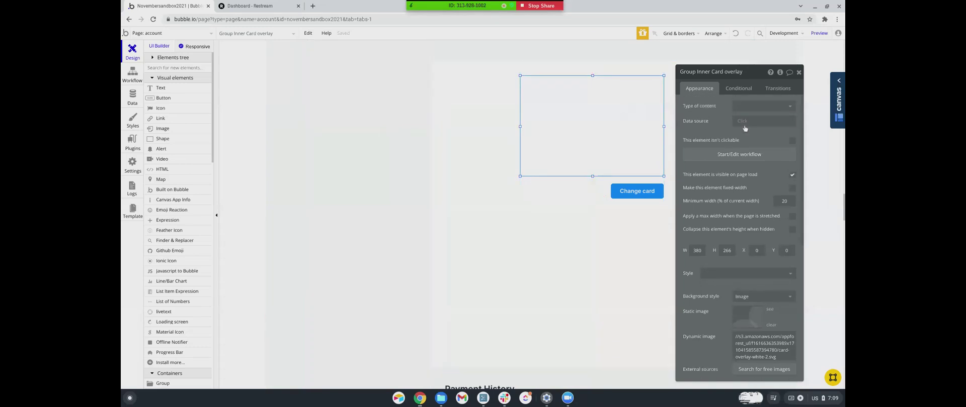
scroll(745, 119, down, 10)
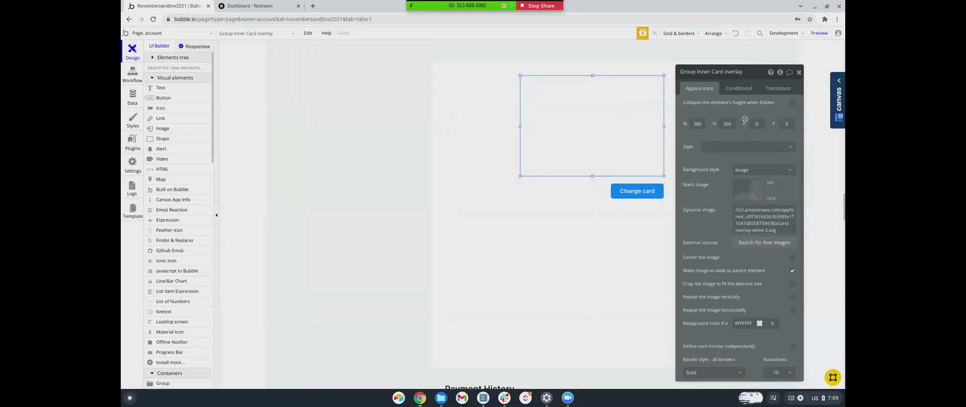
scroll(745, 119, up, 5)
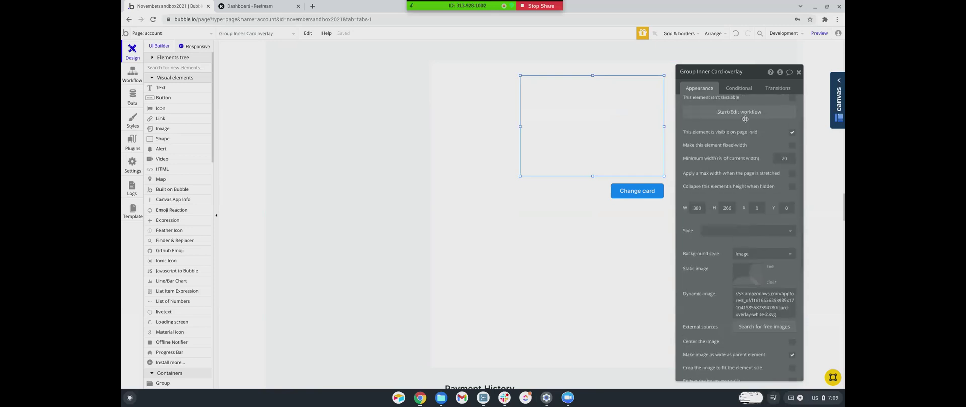
scroll(744, 322, down, 6)
click(744, 322)
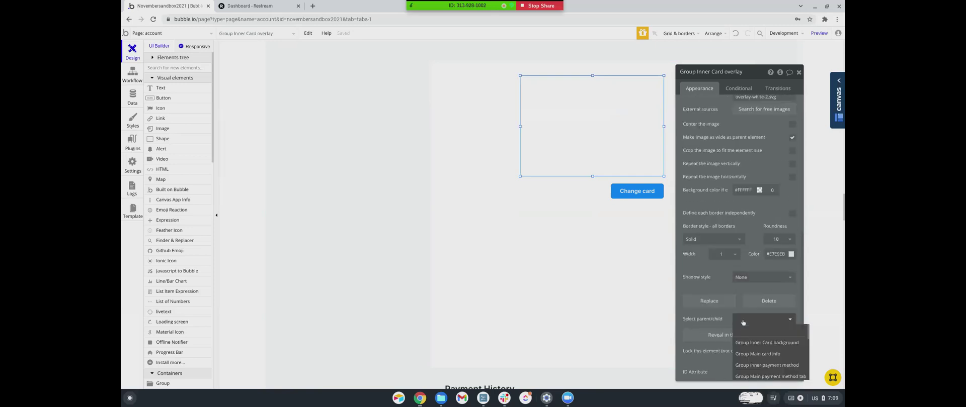
click(745, 355)
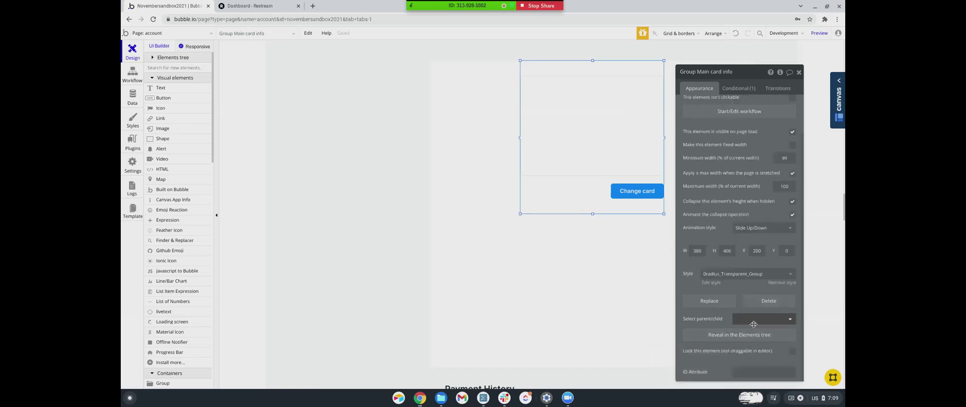
click(753, 323)
scroll(754, 352, down, 2)
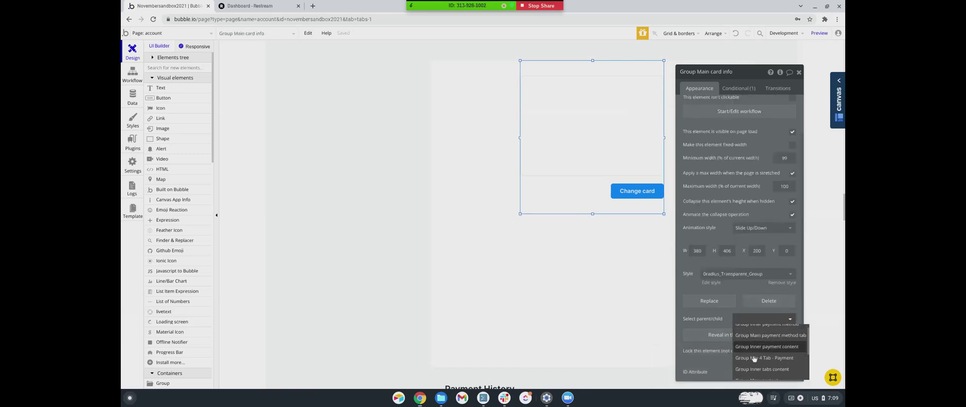
click(752, 348)
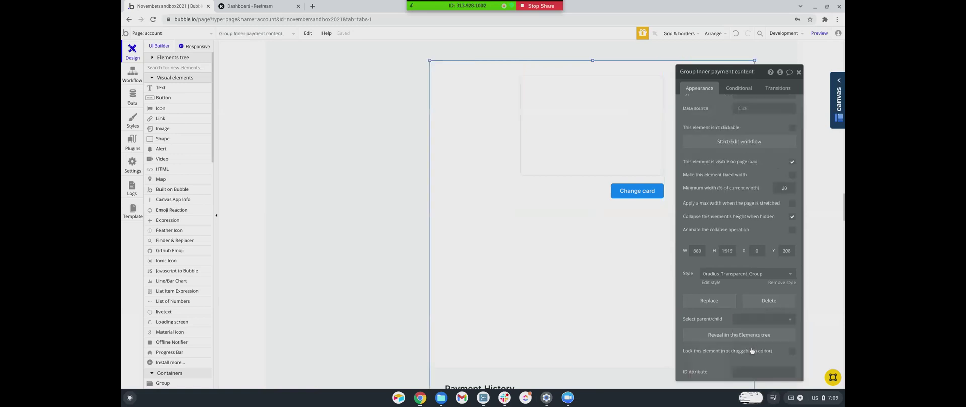
Step from the card overlay down to Image B, then select the Image big cc logo element
click(595, 140)
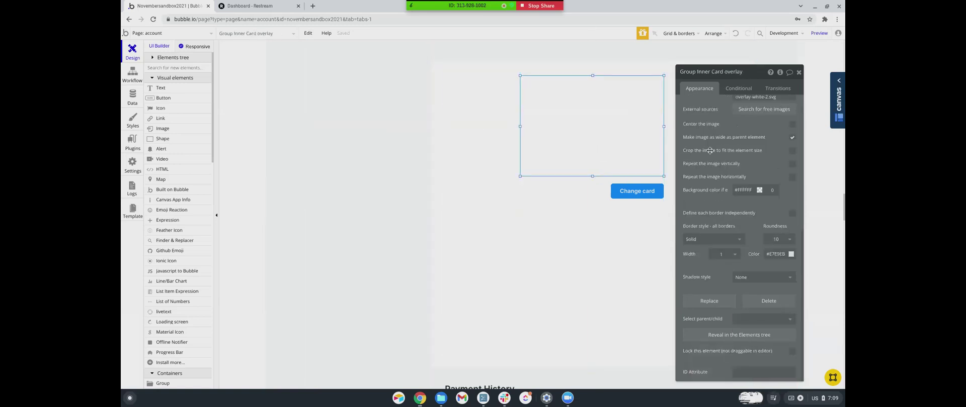
click(746, 322)
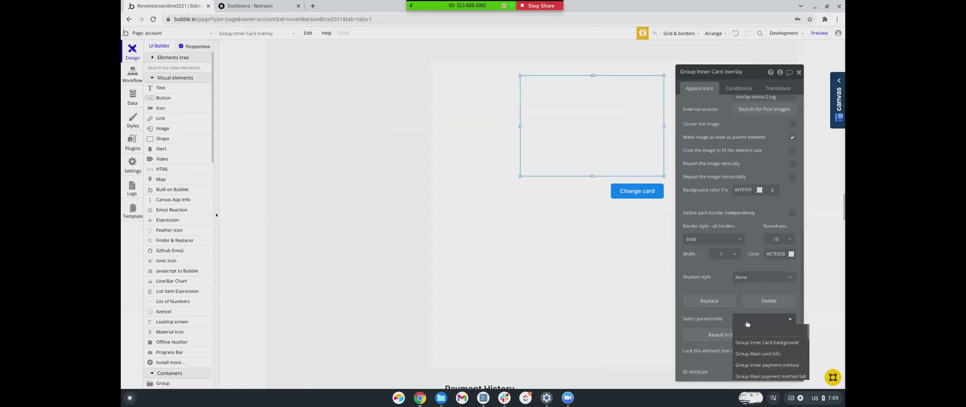
scroll(749, 332, down, 5)
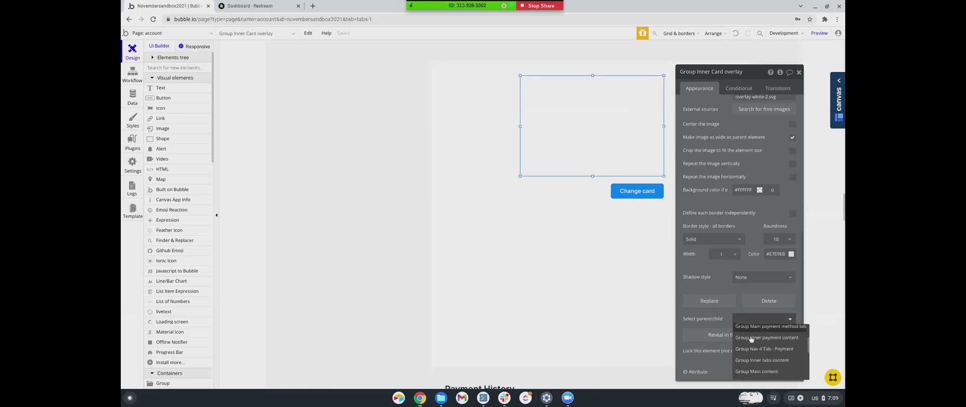
click(747, 344)
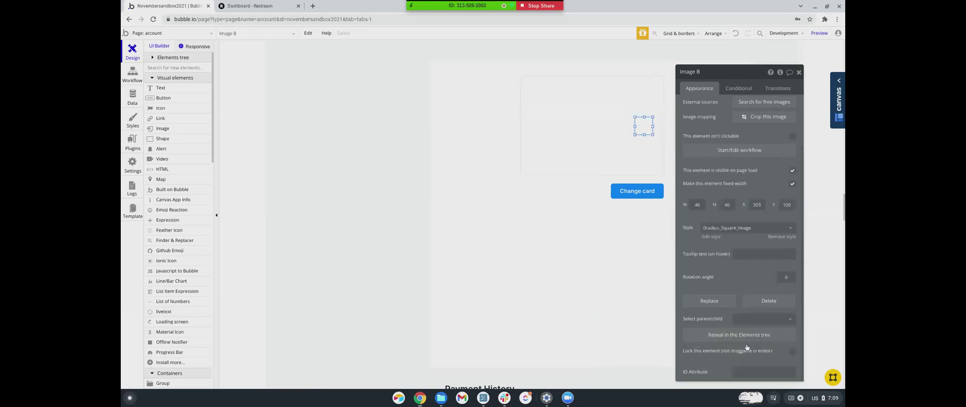
click(737, 319)
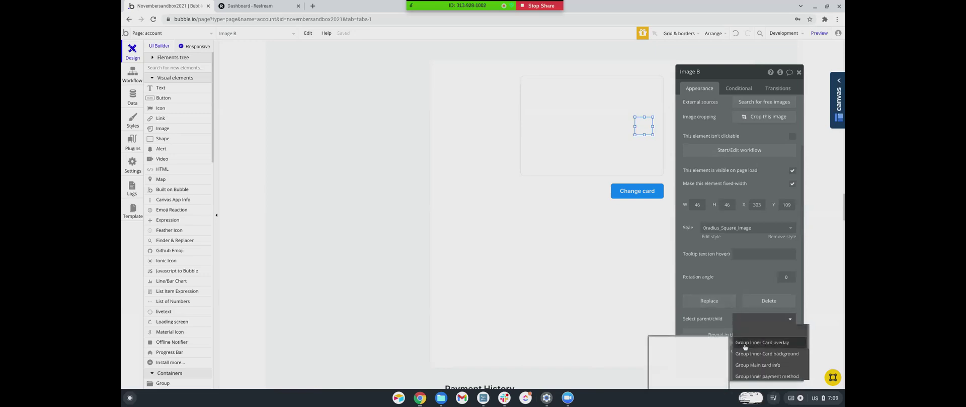
click(537, 93)
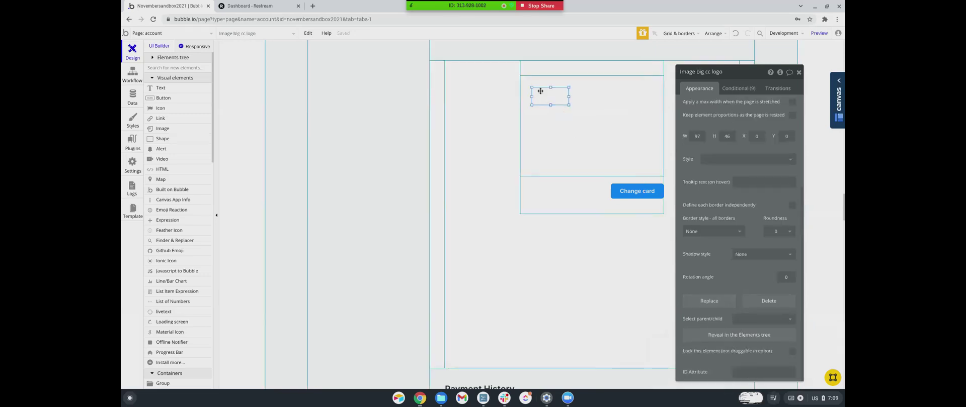
Review Image big cc logo's conditional rules that swap the logo image for each card brand
click(730, 89)
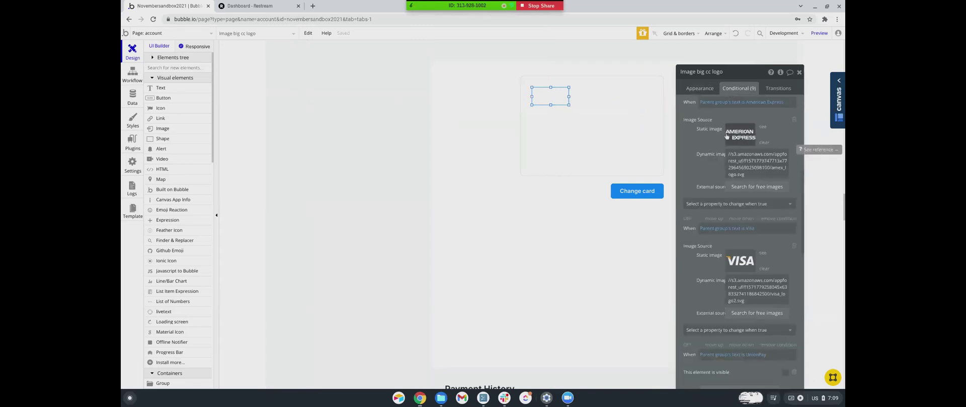
scroll(750, 176, down, 1)
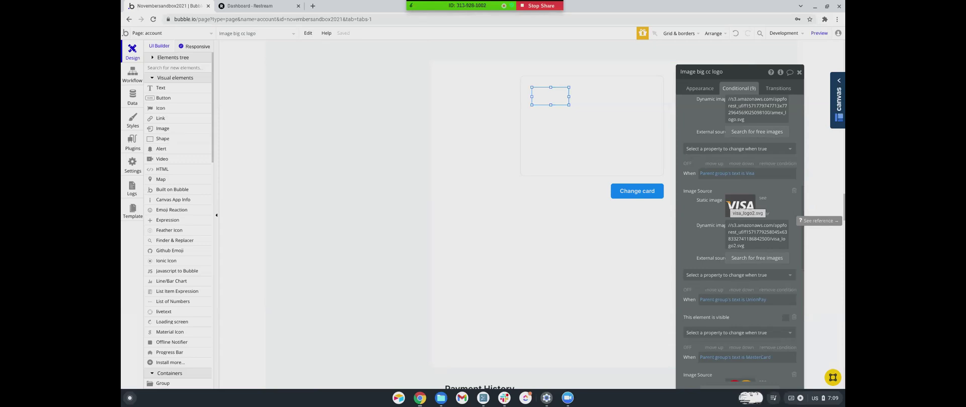
scroll(735, 206, down, 5)
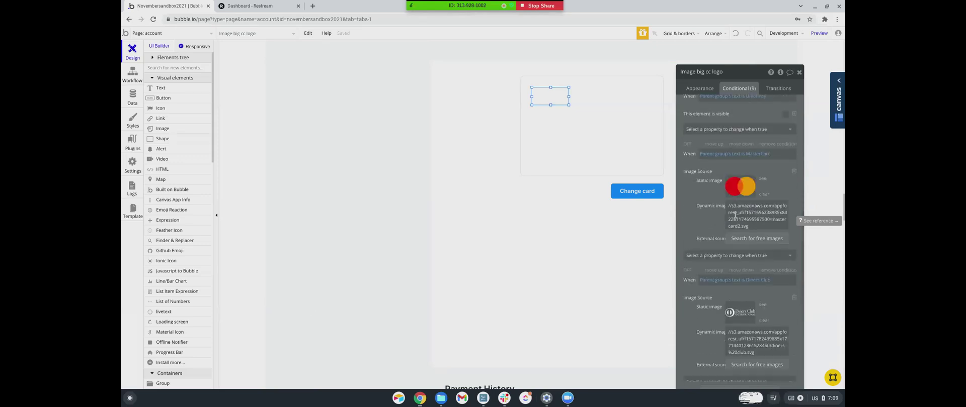
scroll(734, 216, down, 1)
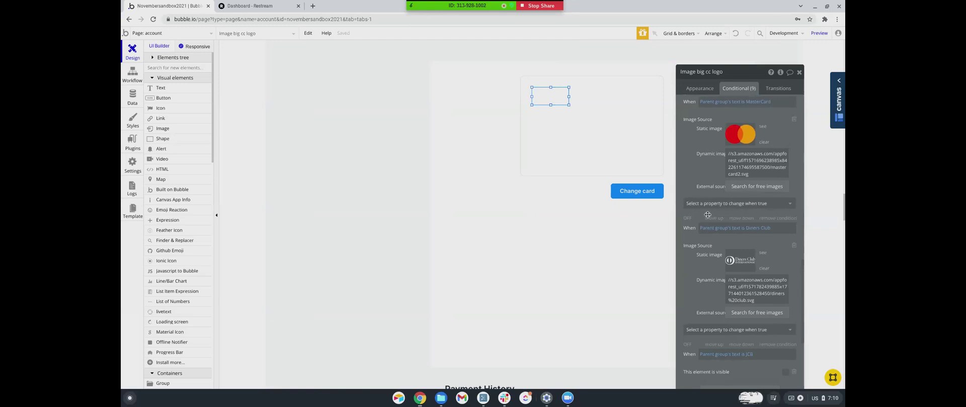
scroll(708, 215, down, 2)
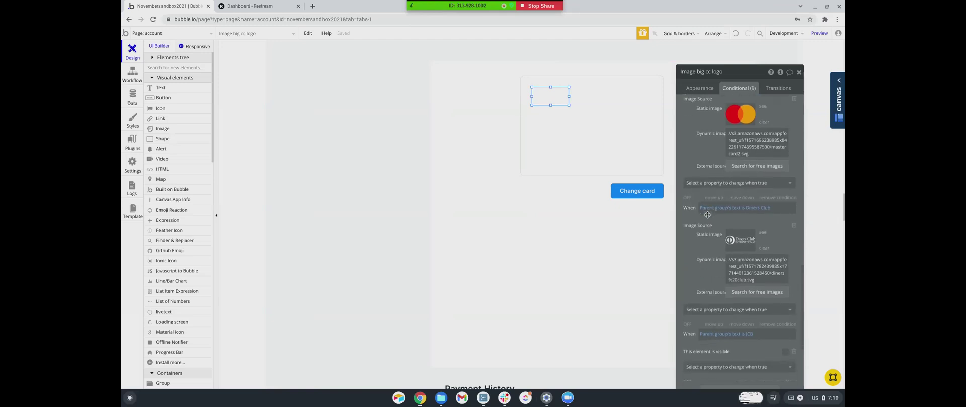
scroll(708, 214, down, 1)
scroll(707, 215, down, 5)
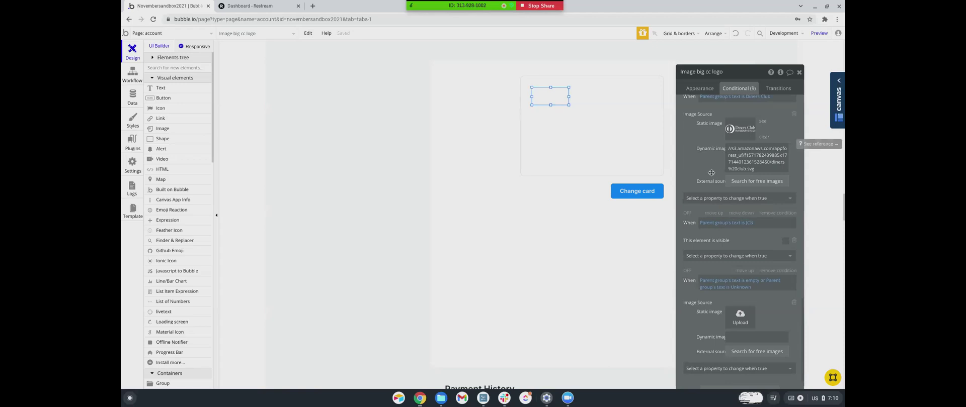
scroll(710, 172, up, 1)
scroll(711, 172, up, 2)
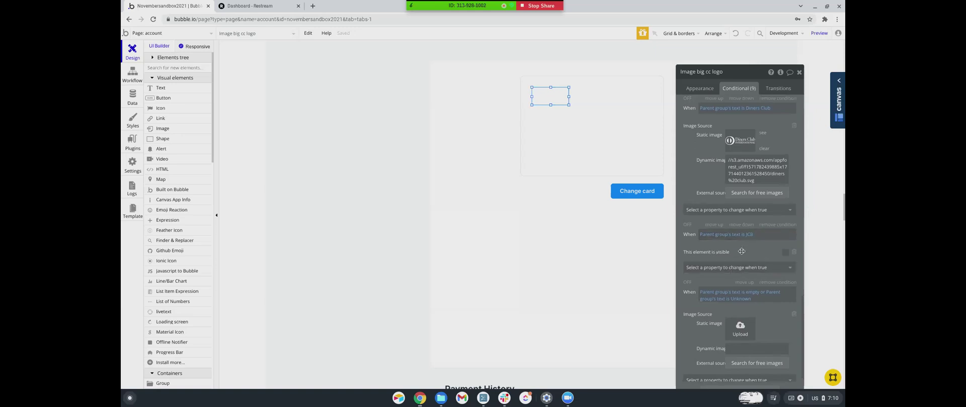
scroll(743, 258, down, 2)
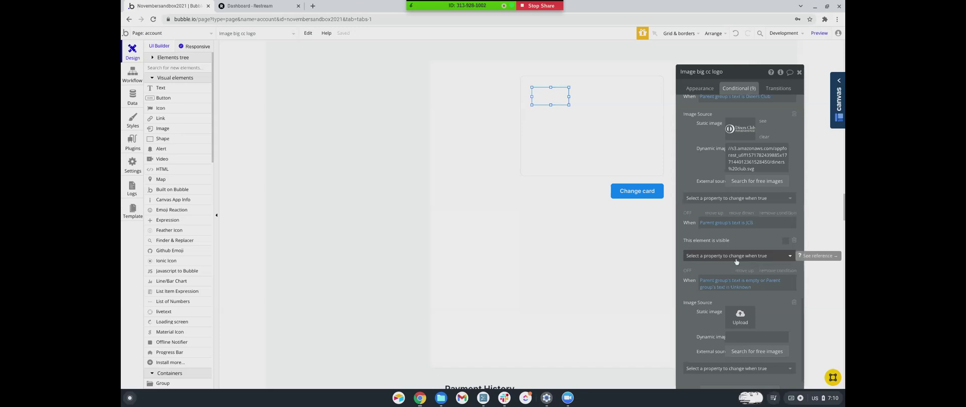
scroll(736, 259, up, 6)
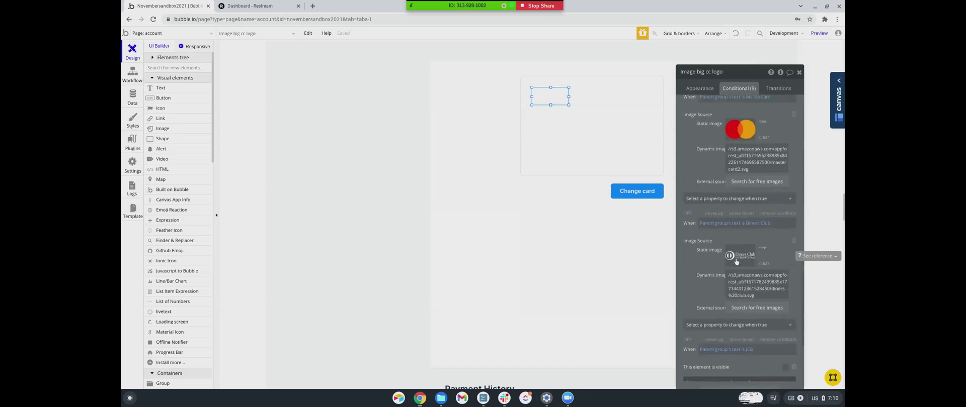
scroll(736, 262, up, 6)
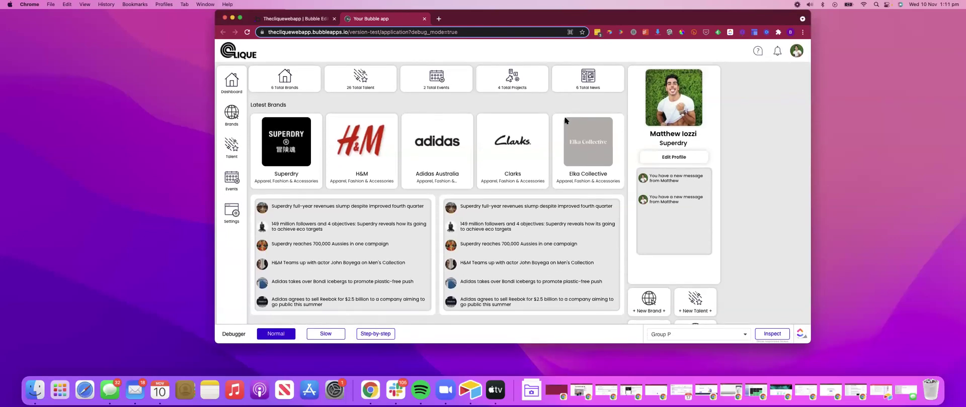
Inspect the dashboard brands group and brand cards list in the preview's debugger
scroll(700, 173, down, 3)
scroll(762, 173, up, 3)
click(419, 115)
click(423, 109)
Try the Superdry, H&M, Elka Collective, Clarks and Adidas Australia quickviews, then return to the editor
click(309, 132)
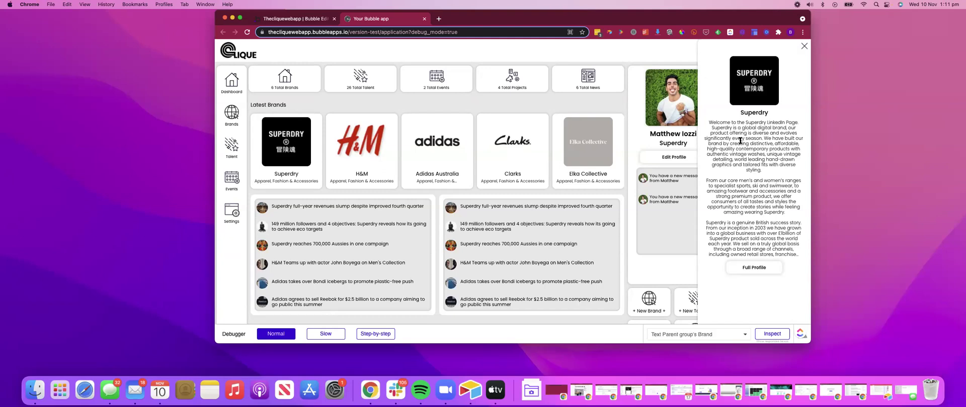
click(383, 128)
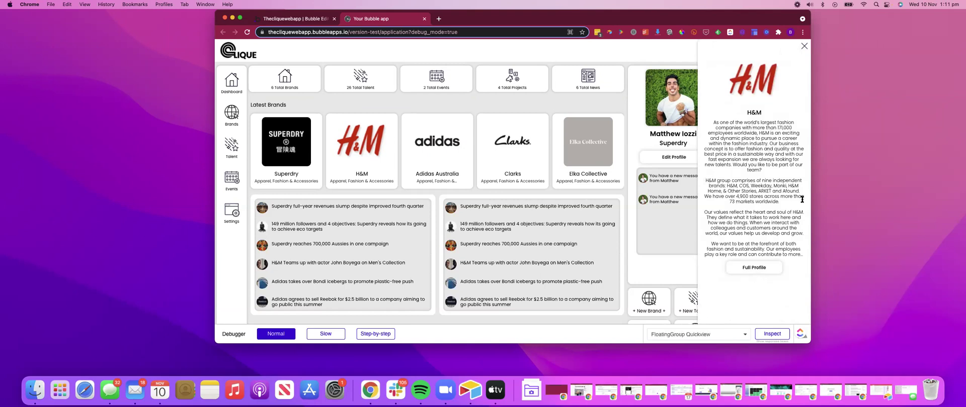
click(584, 137)
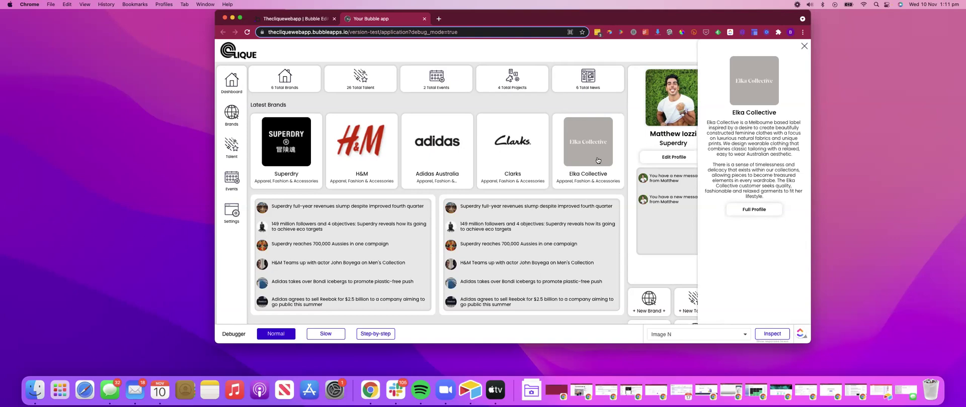
click(529, 149)
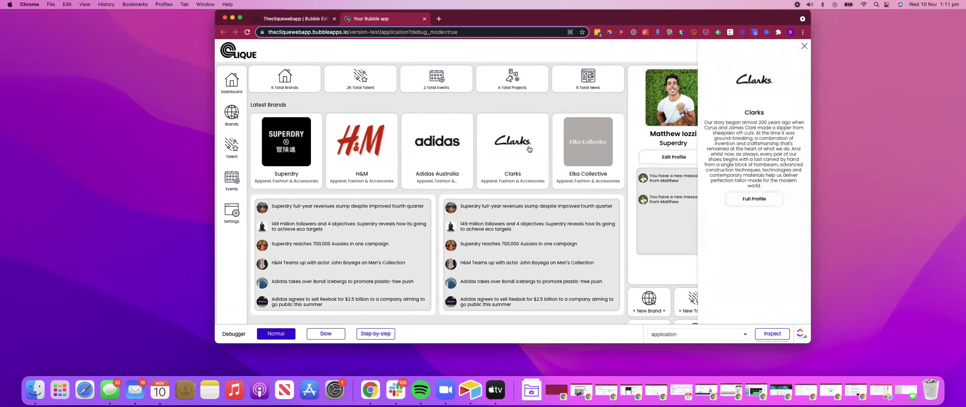
click(464, 147)
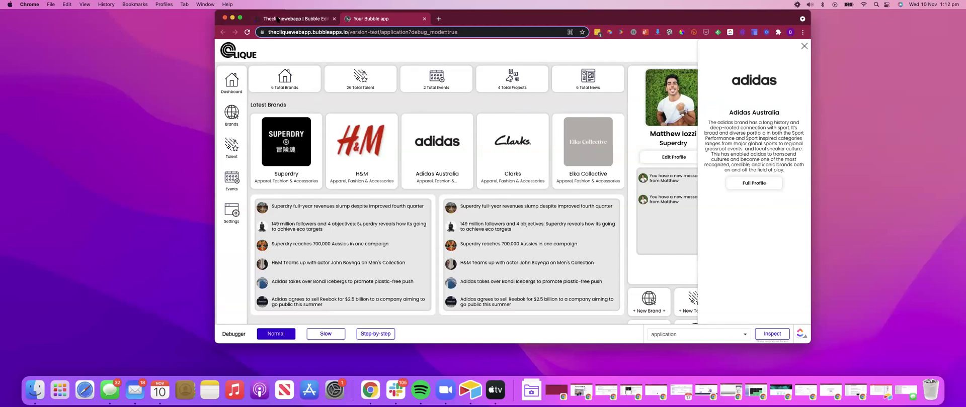
click(277, 18)
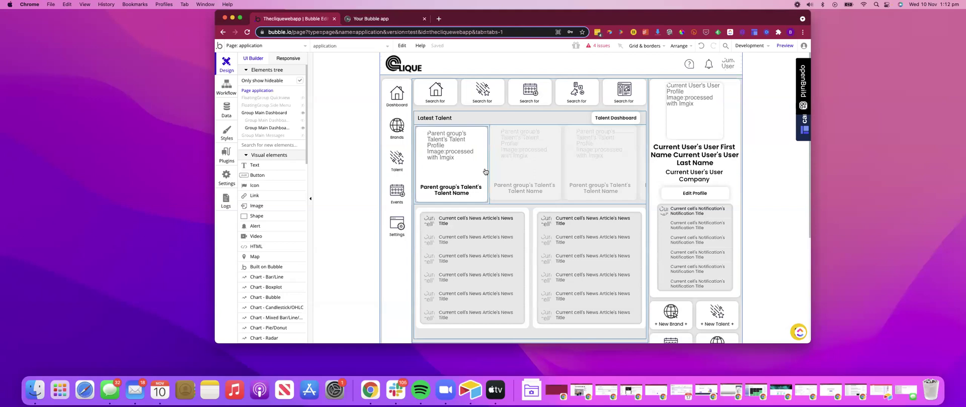
Show the Latest Brands dashboard on the canvas and delete the Group Brand is clicked workflow event
click(302, 128)
click(303, 121)
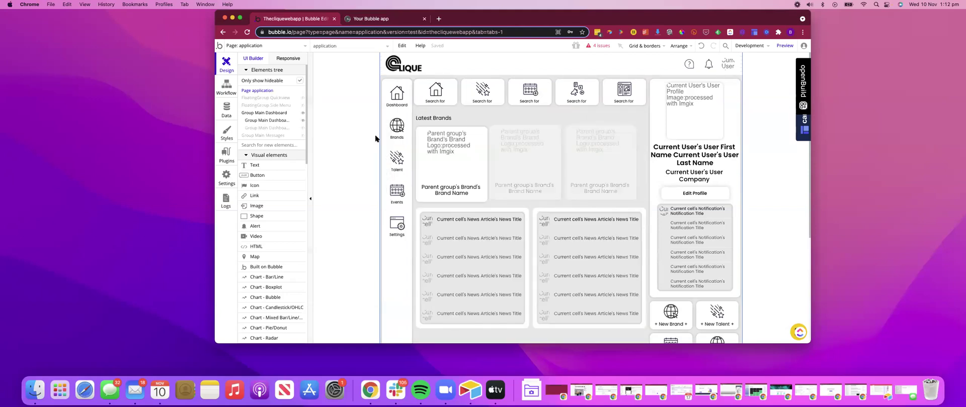
double_click(485, 155)
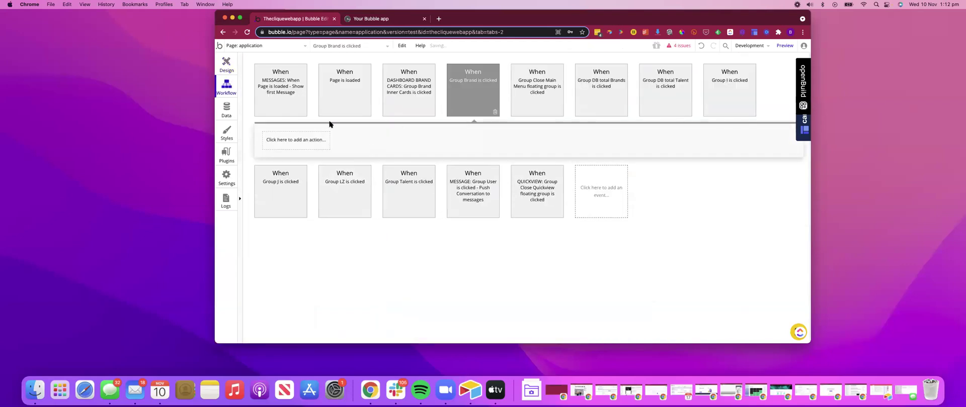
click(495, 111)
Select the inner brand card in the repeating list and review its click workflow
click(226, 64)
click(502, 200)
double_click(486, 204)
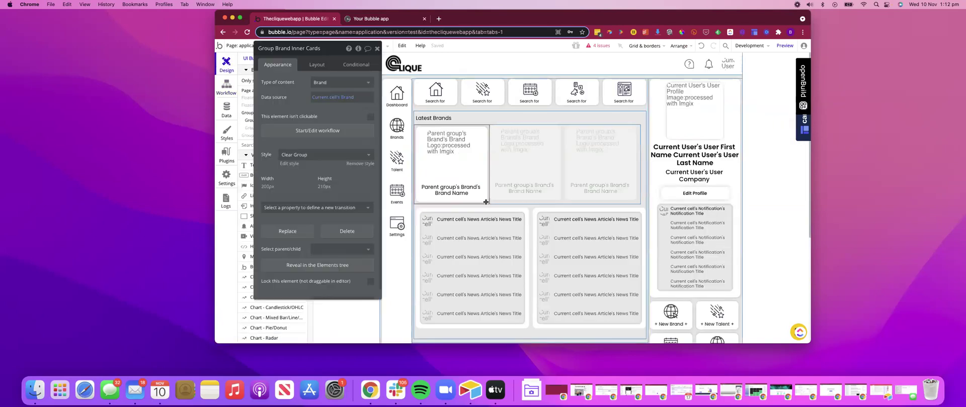
click(348, 137)
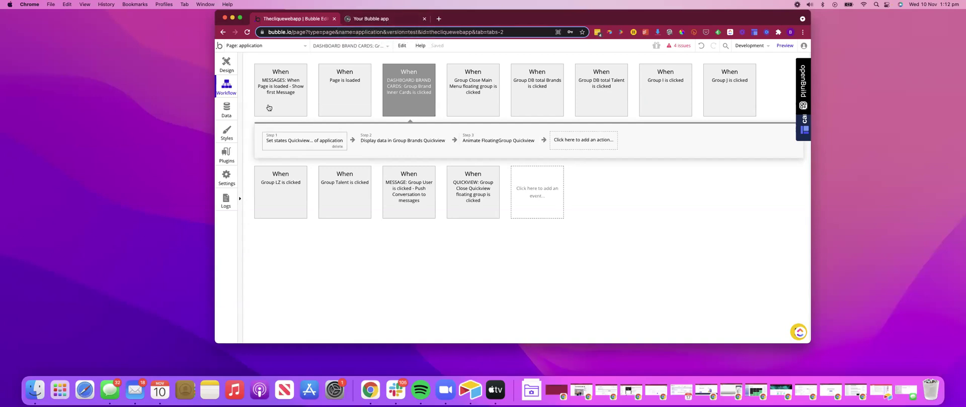
click(227, 70)
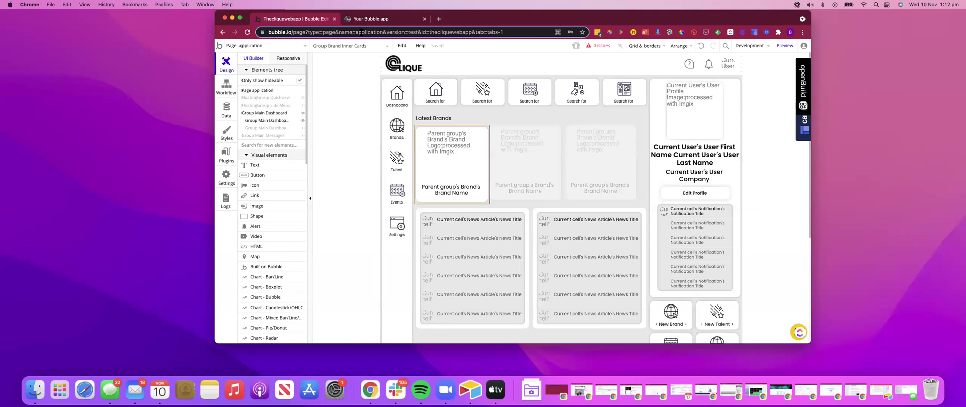
key(ctrl+Tab)
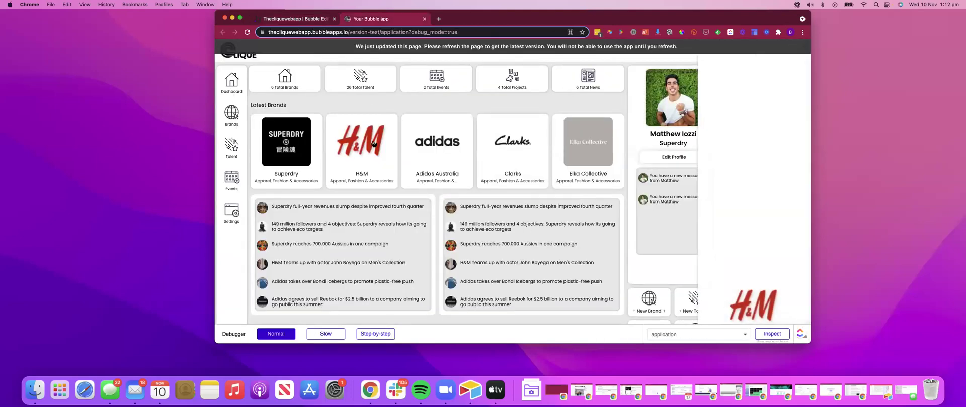
click(462, 144)
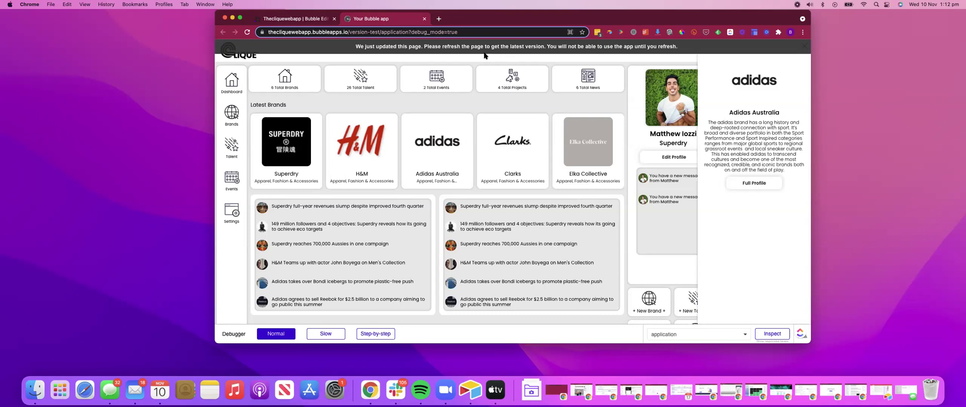
click(440, 79)
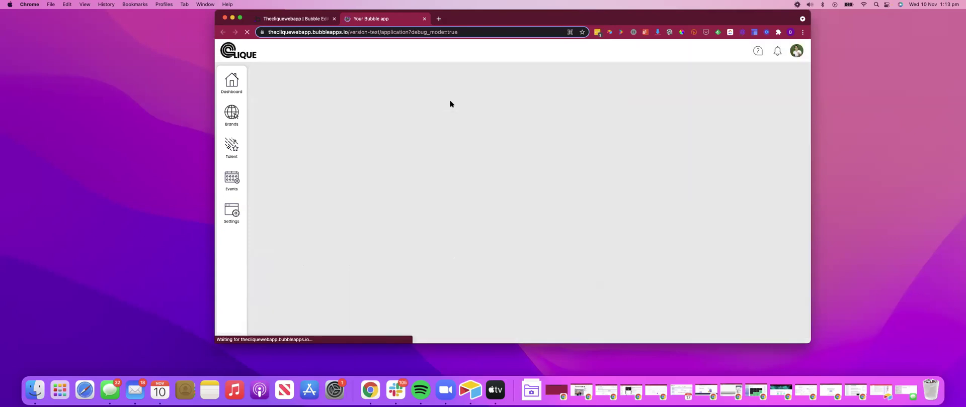
key(ctrl+shift+Tab)
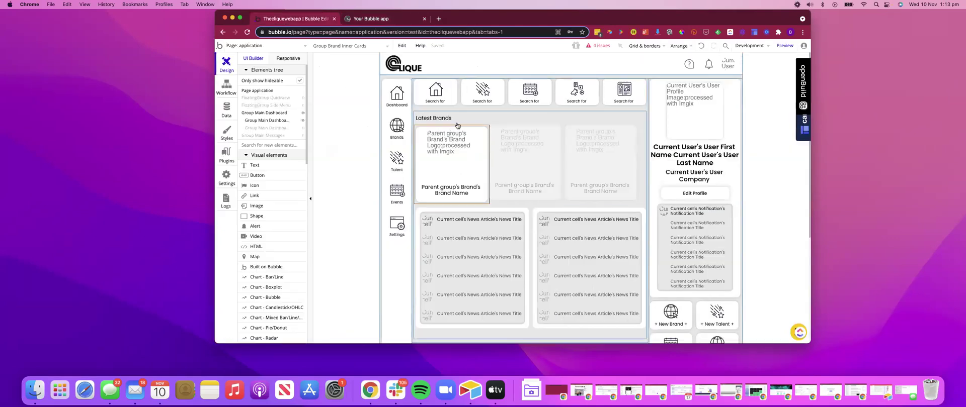
Unhide and select FloatingGroup Quickview, and show Group Talent Quickview and Group Brands Quickview
click(303, 98)
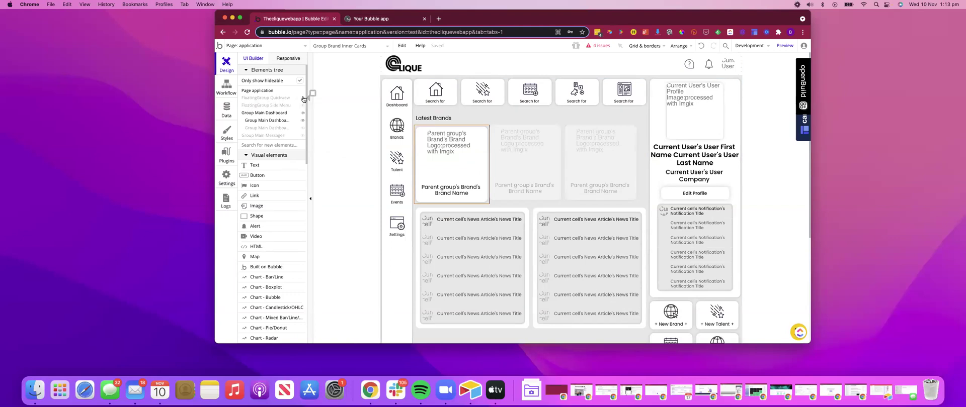
click(667, 59)
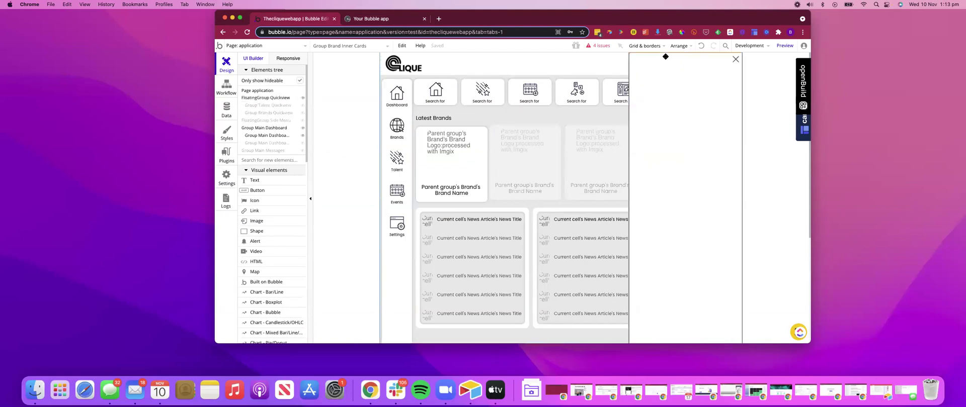
click(303, 105)
click(303, 113)
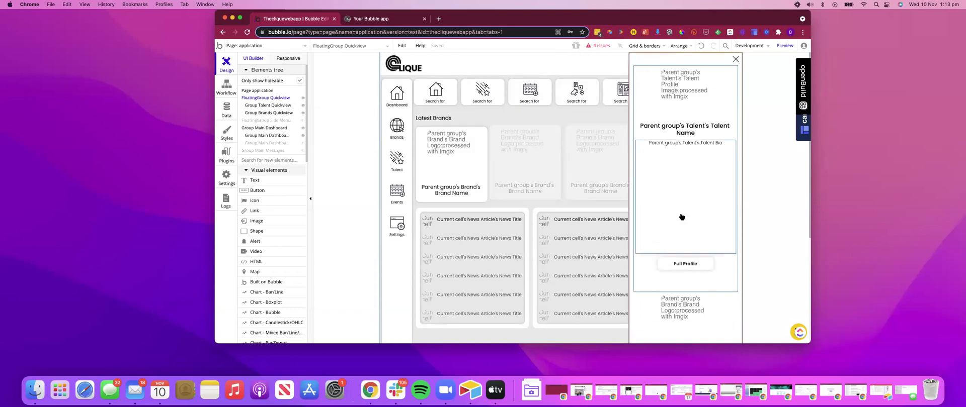
scroll(681, 216, down, 2)
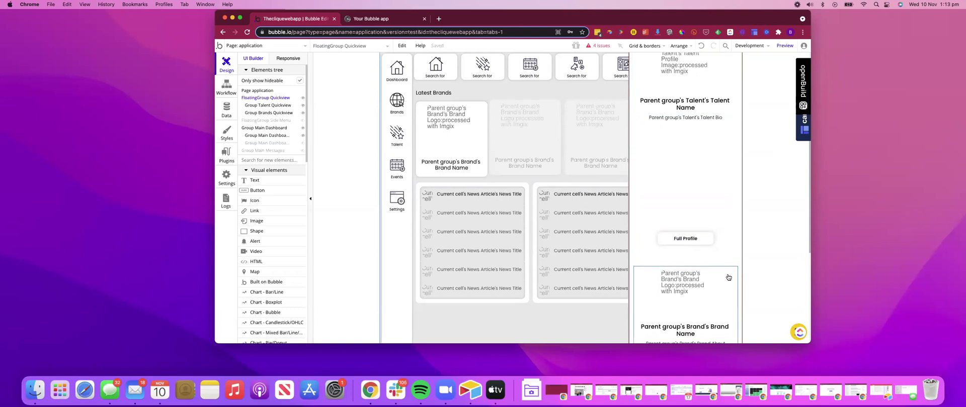
scroll(728, 277, up, 2)
double_click(728, 277)
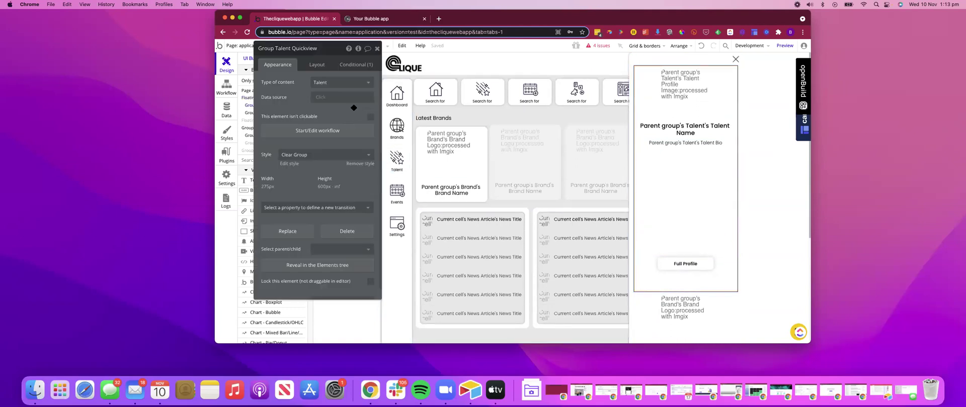
click(324, 64)
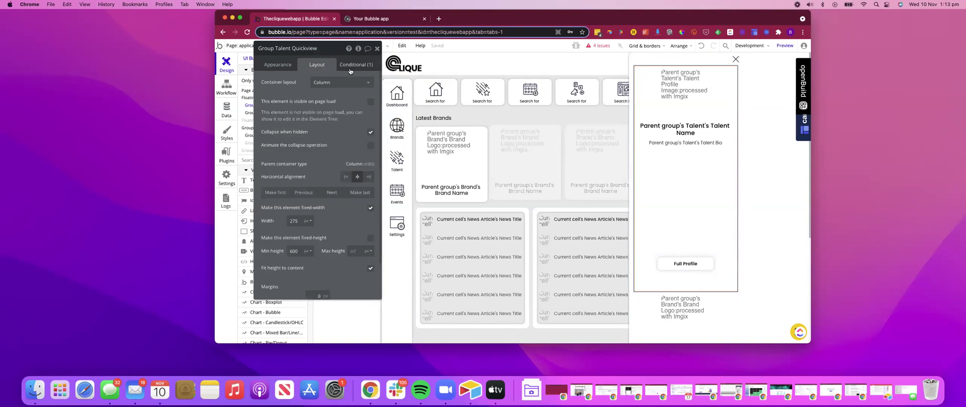
click(648, 303)
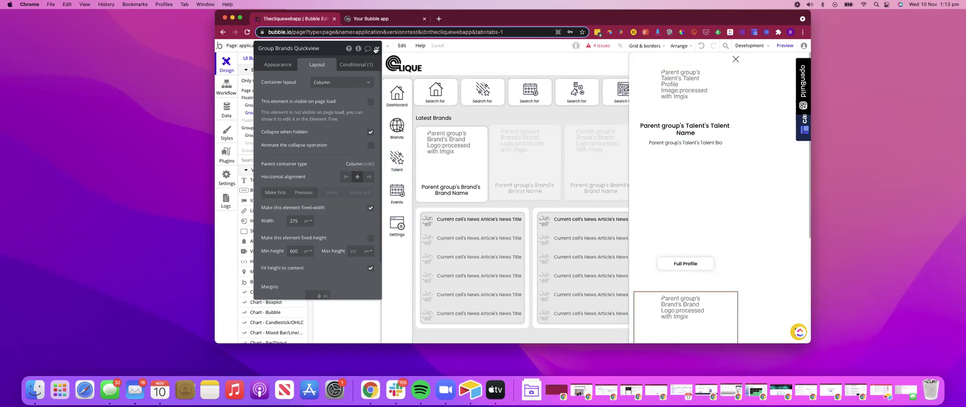
scroll(454, 149, down, 5)
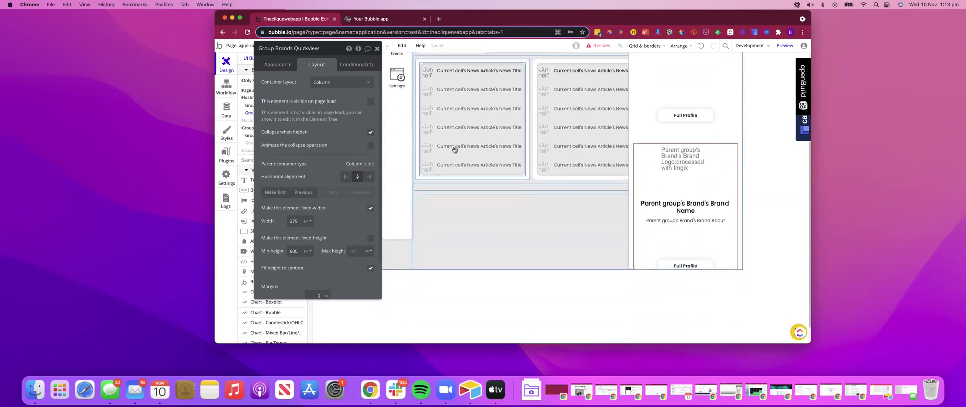
scroll(454, 149, up, 5)
scroll(296, 150, down, 2)
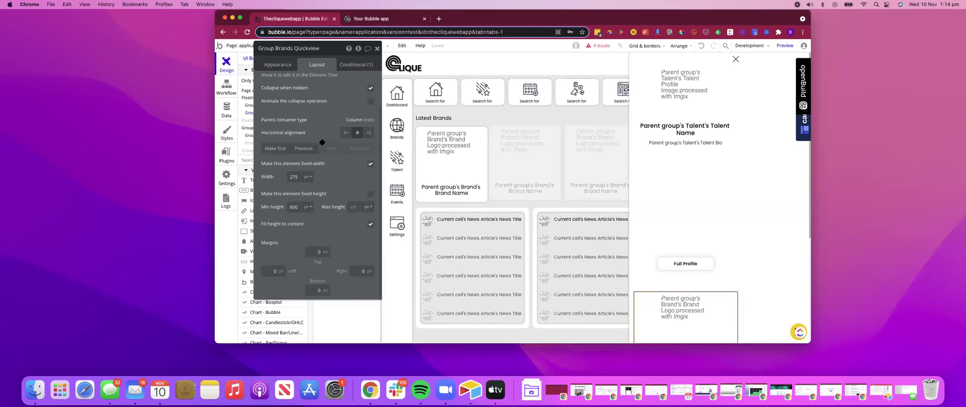
scroll(322, 143, up, 2)
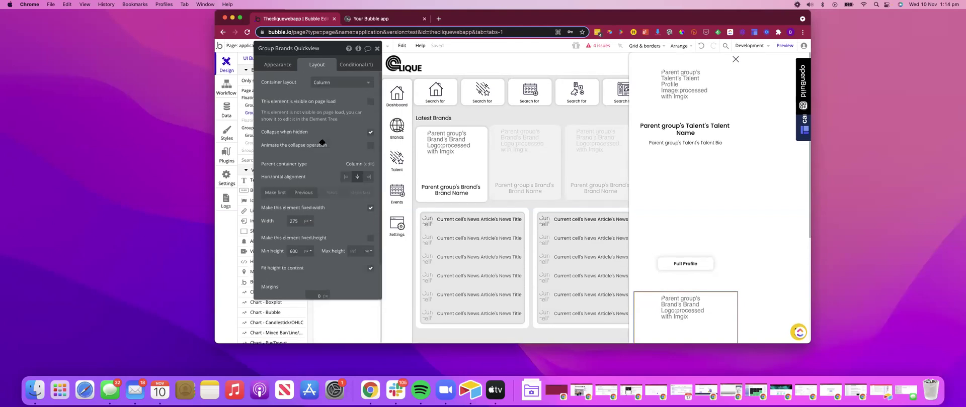
click(350, 68)
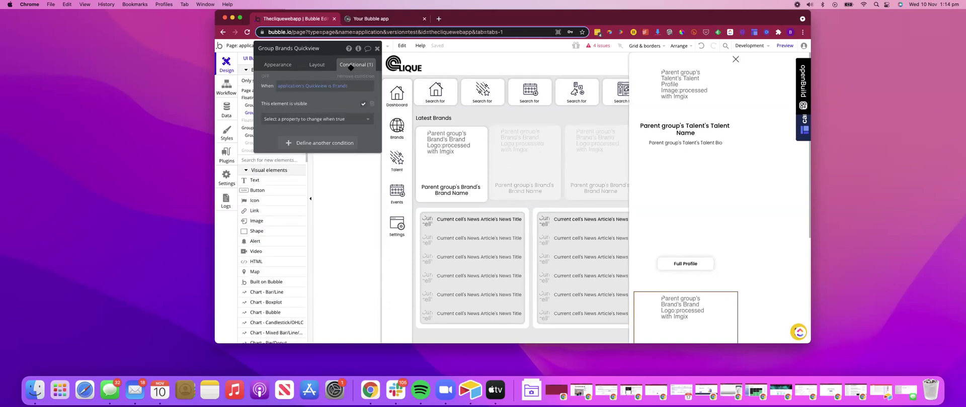
click(317, 66)
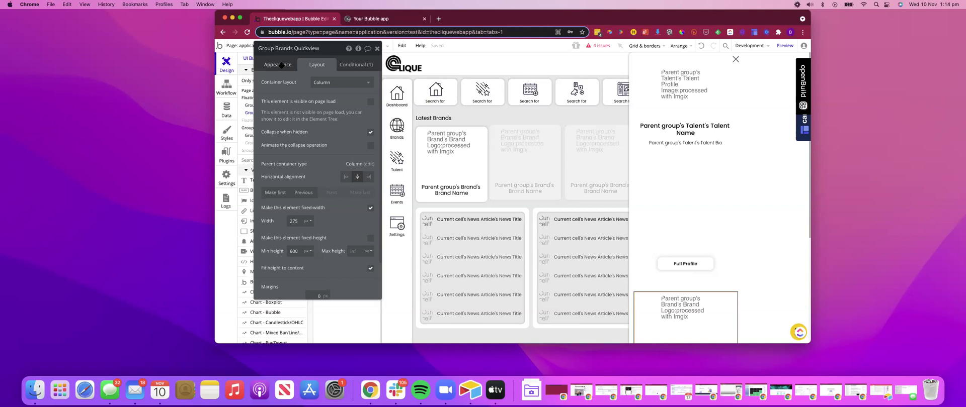
click(281, 65)
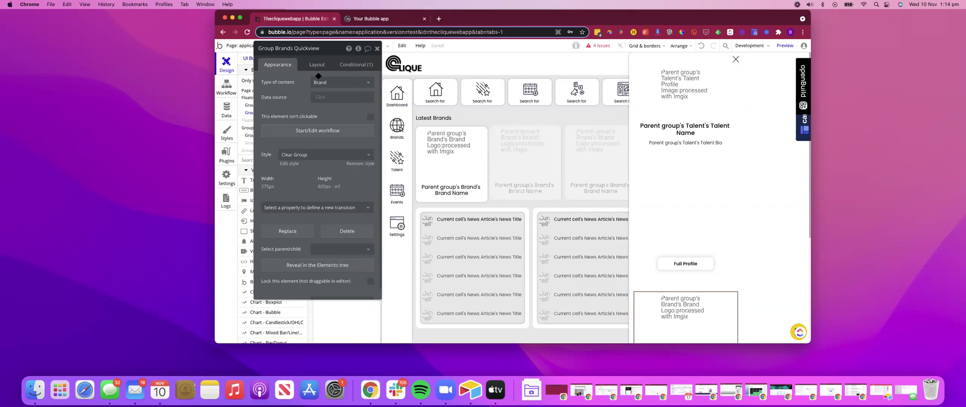
click(377, 49)
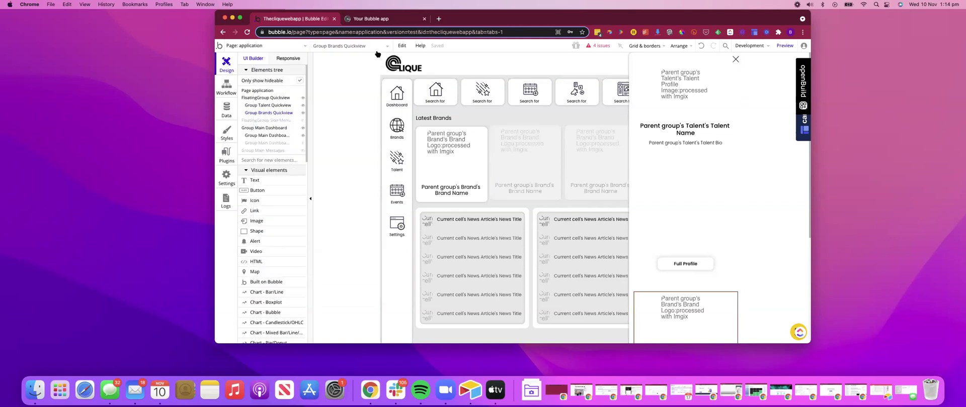
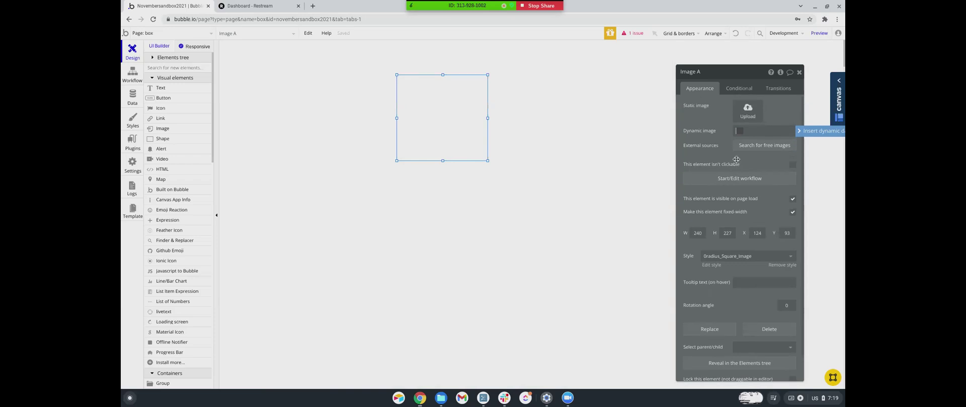
Open the app's installed plugins list and start adding a new plugin
scroll(733, 166, up, 1)
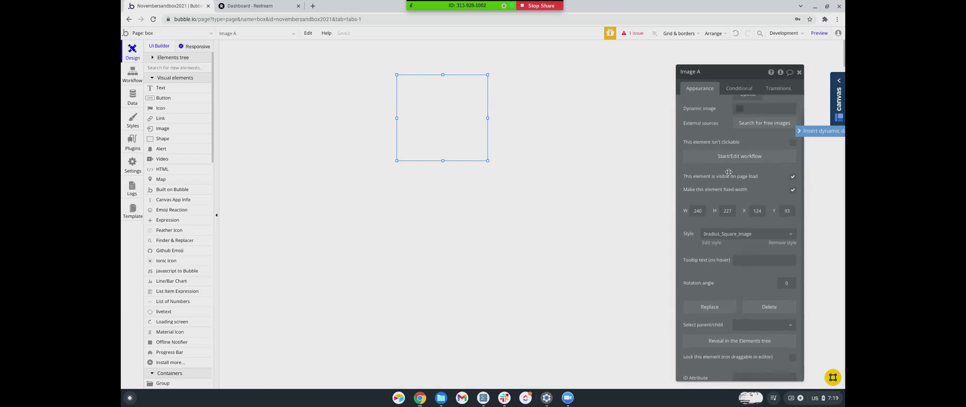
scroll(749, 218, down, 1)
scroll(714, 211, up, 2)
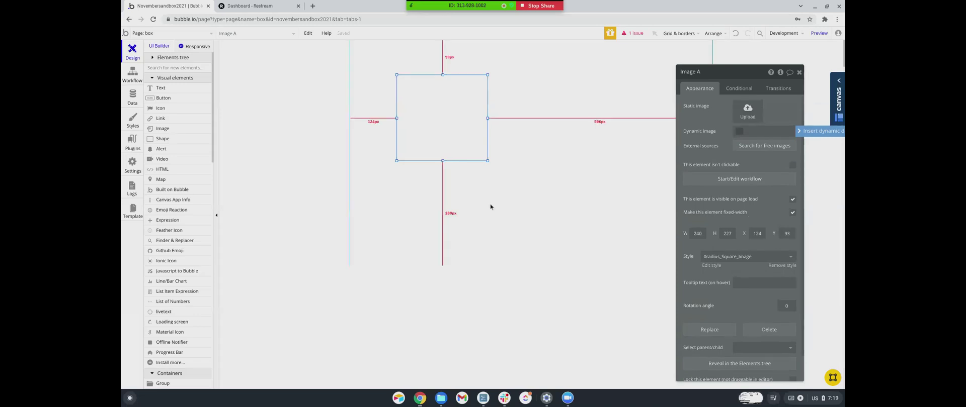
click(132, 148)
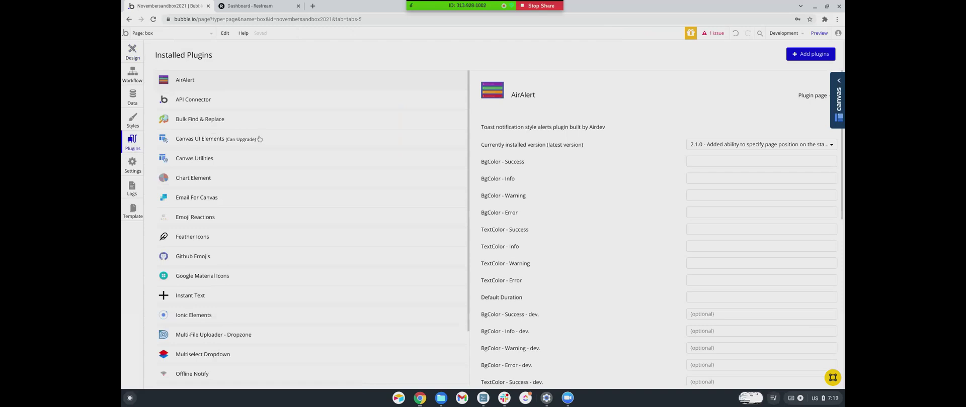
click(811, 55)
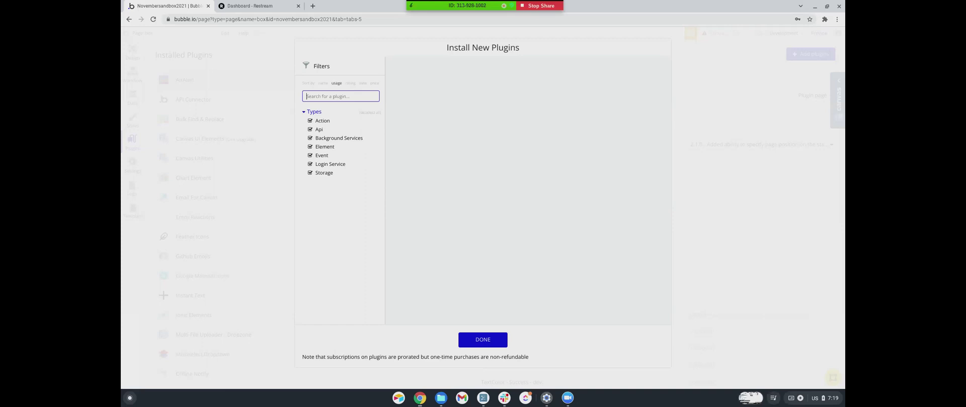
Search the plugin store for 'box' and install the Box plugin
text(box.com)
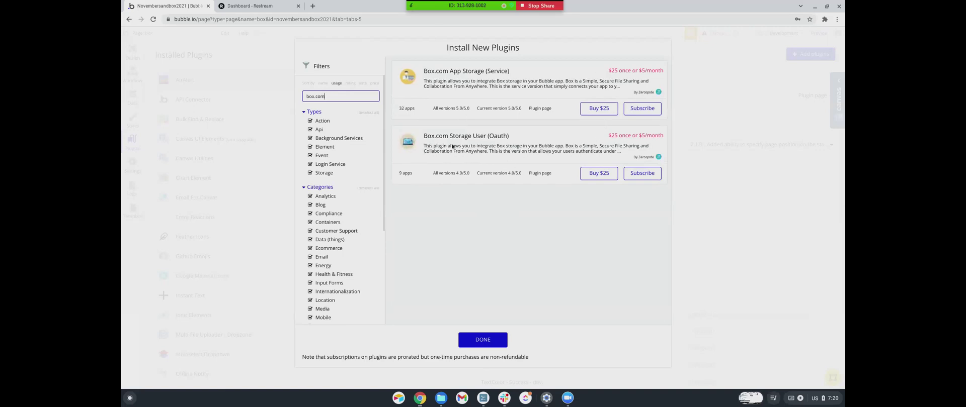
key(BackSpace)
key(BackSpace)
key(BackSpace)
key(BackSpace)
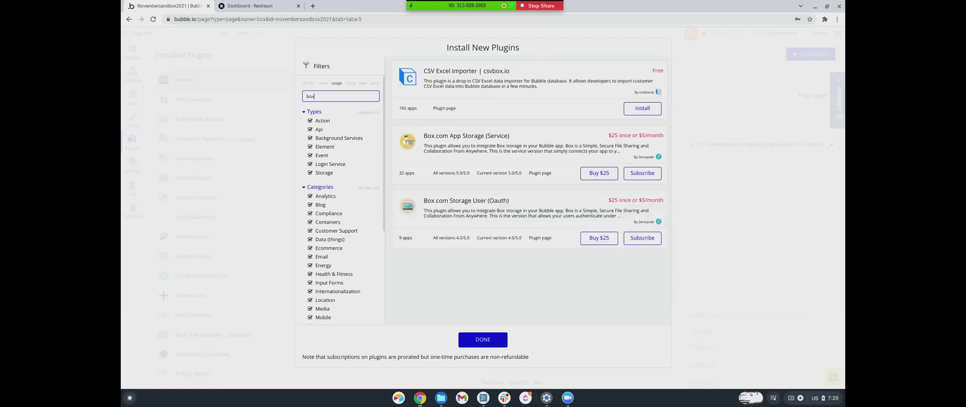
scroll(445, 166, down, 10)
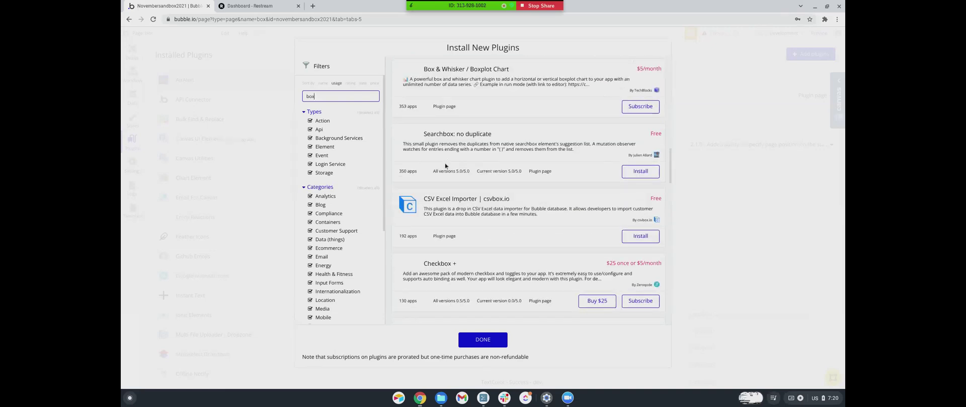
scroll(445, 166, down, 10)
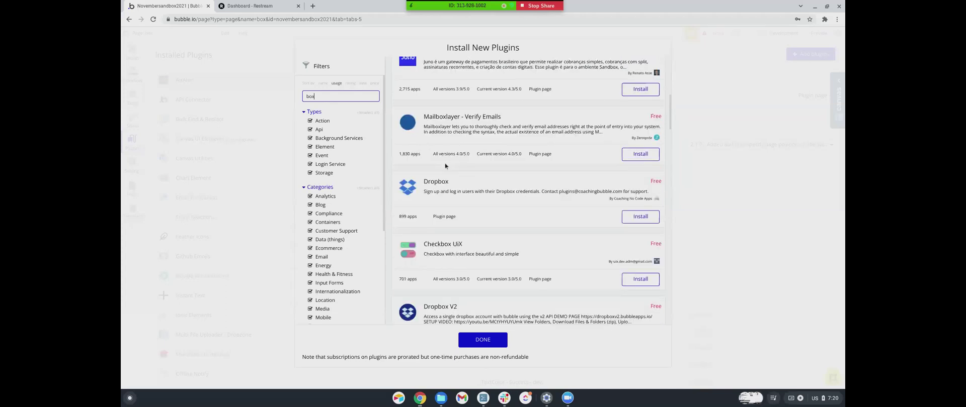
scroll(445, 166, down, 5)
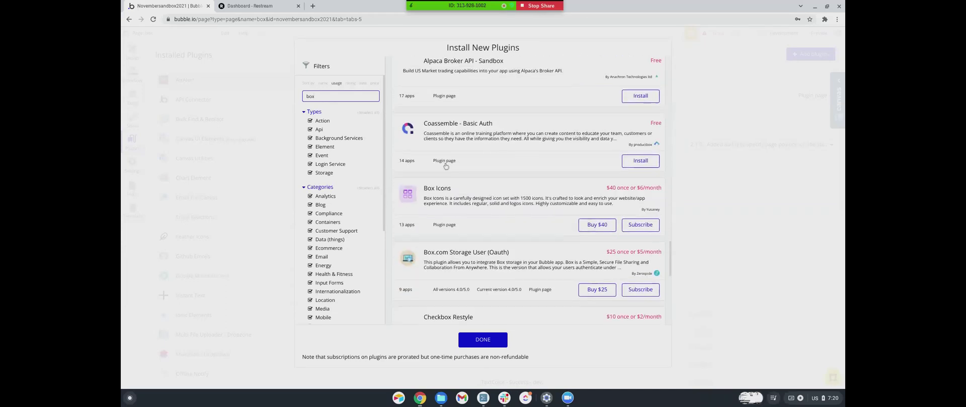
scroll(445, 166, down, 6)
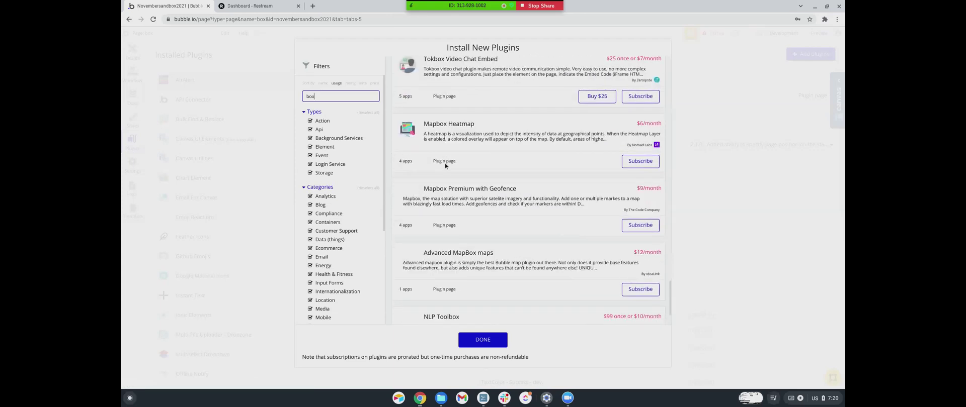
scroll(445, 166, up, 5)
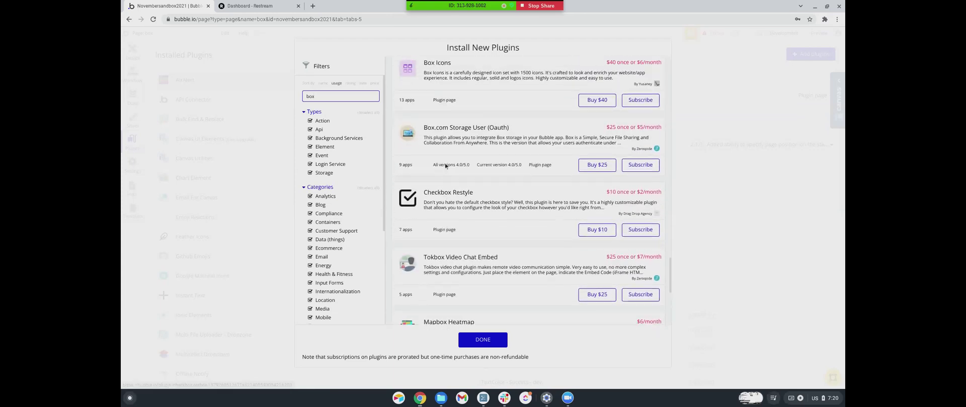
scroll(445, 166, up, 4)
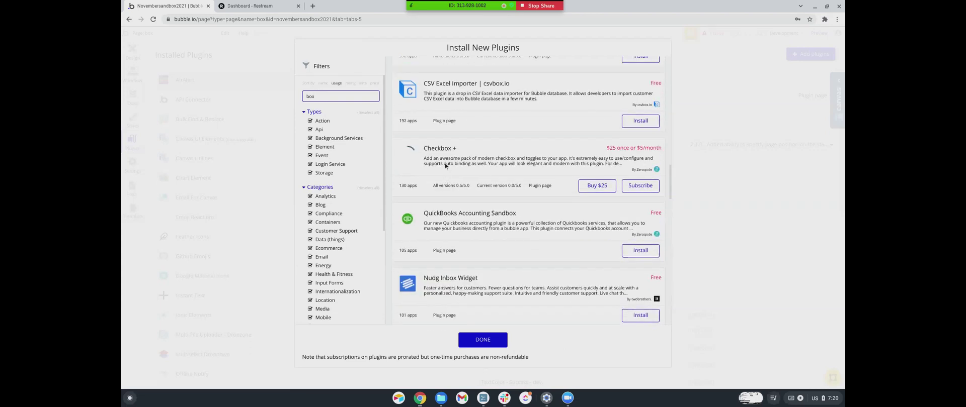
scroll(445, 166, up, 4)
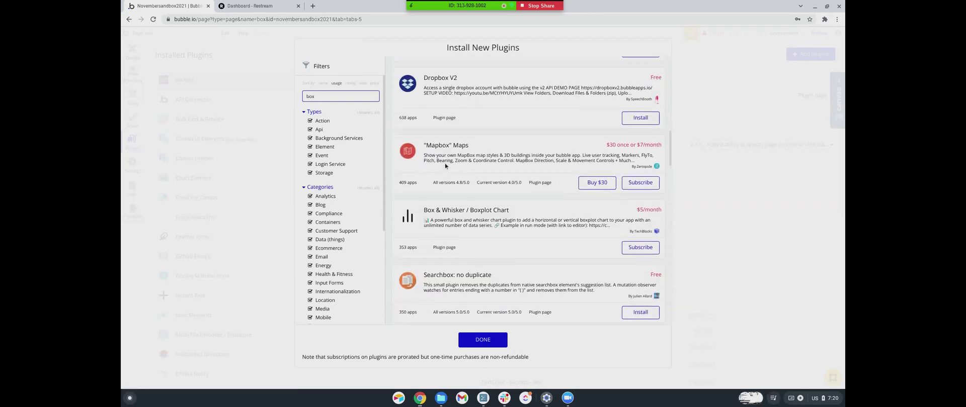
scroll(445, 166, up, 5)
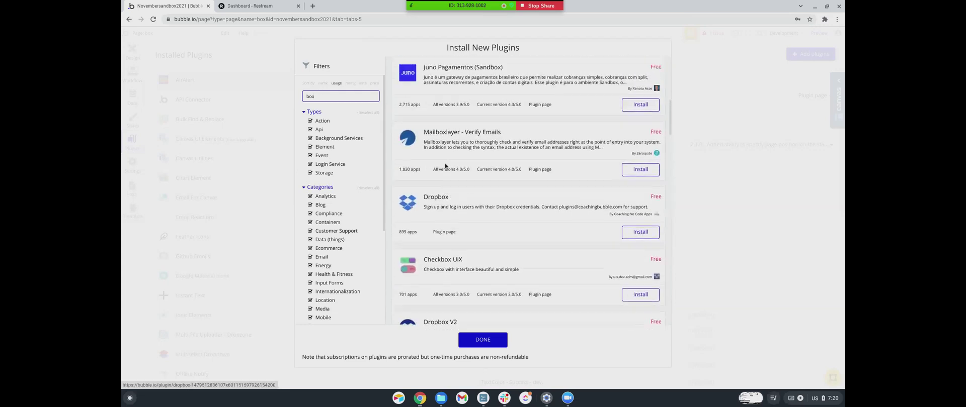
scroll(445, 166, up, 1)
click(643, 152)
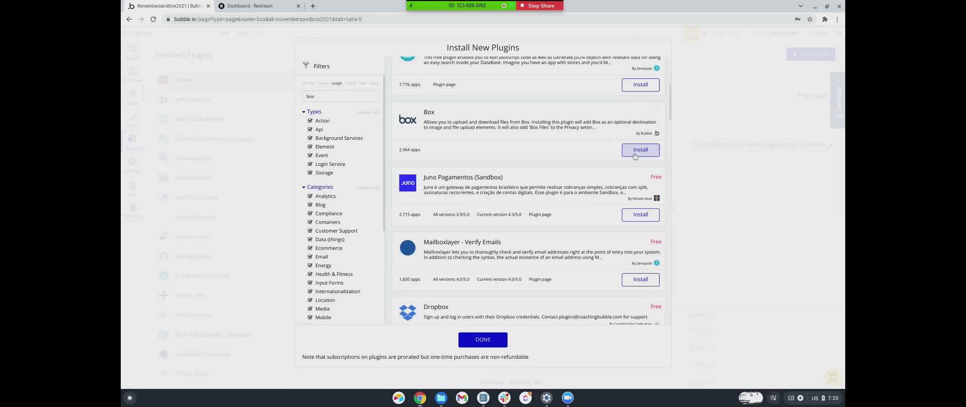
click(490, 343)
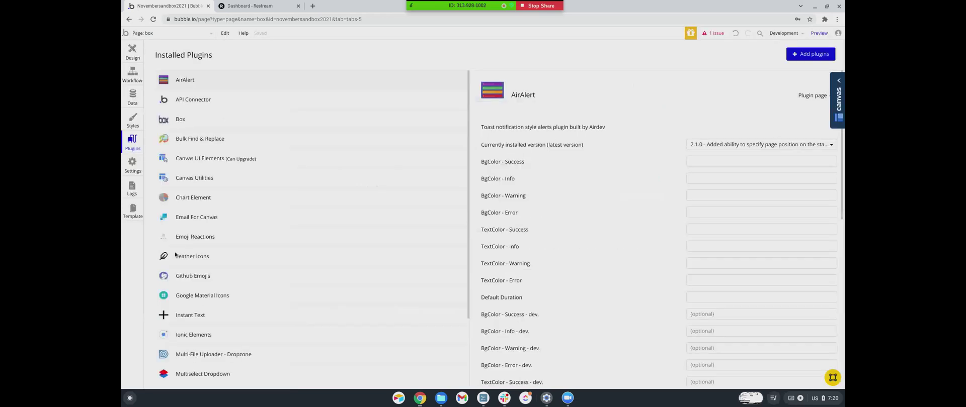
Back in the Design tab, reload the editor and open Image A's property editor
click(131, 54)
double_click(446, 119)
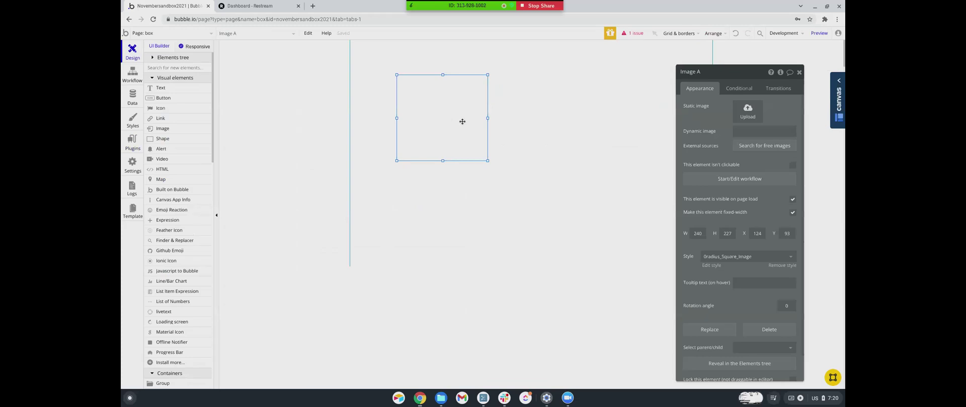
key(ctrl+r)
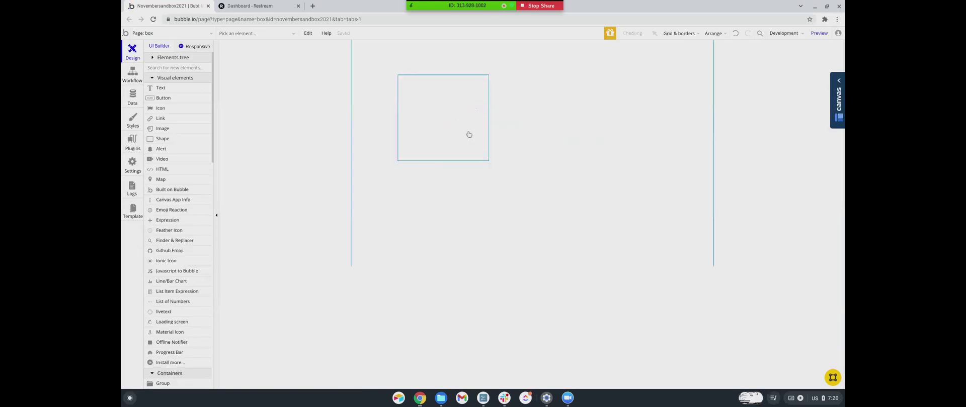
click(468, 132)
double_click(468, 132)
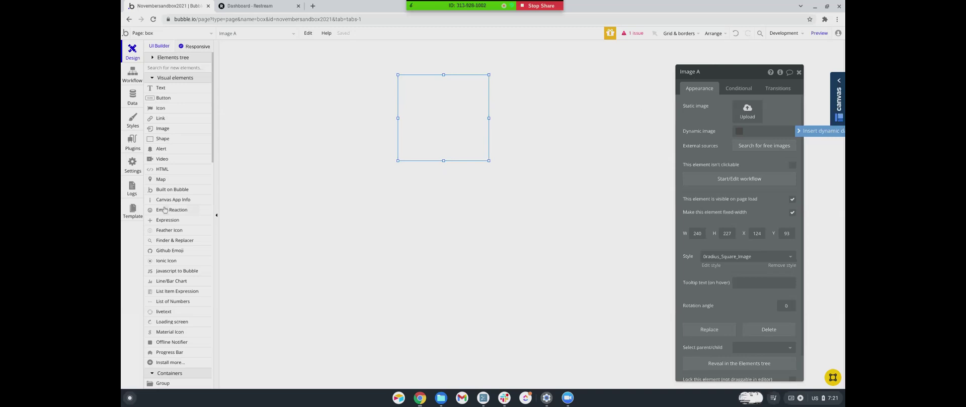
scroll(183, 236, down, 1)
scroll(183, 236, down, 15)
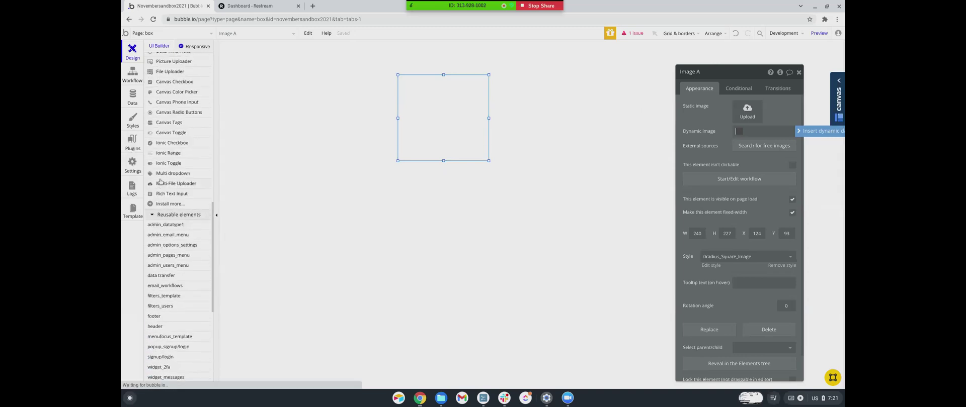
scroll(171, 221, up, 7)
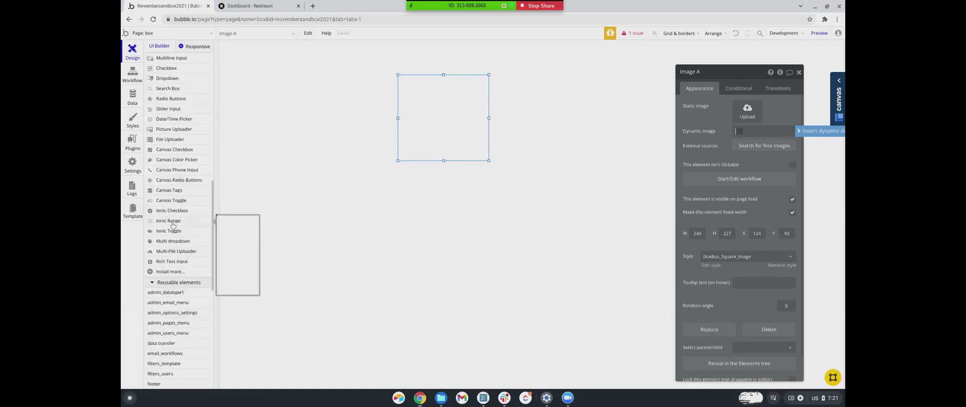
scroll(172, 225, up, 7)
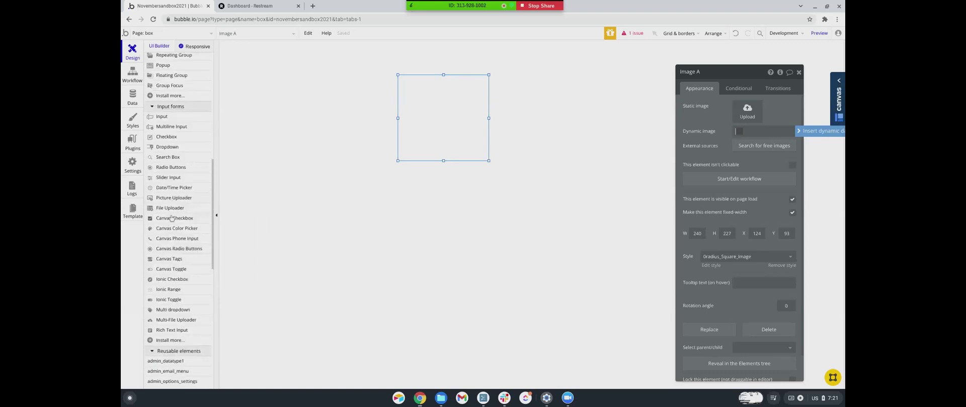
Place a Picture Uploader below Image A and set its storage service to Box
click(173, 197)
drag(392, 176, 479, 258)
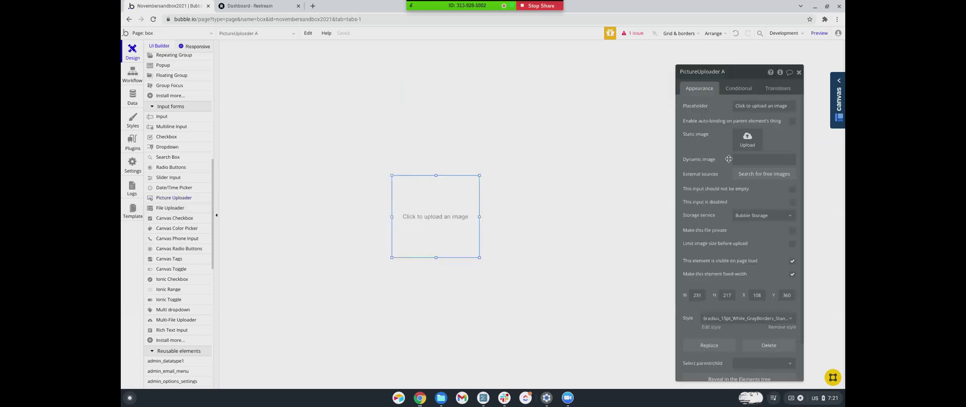
scroll(740, 191, down, 1)
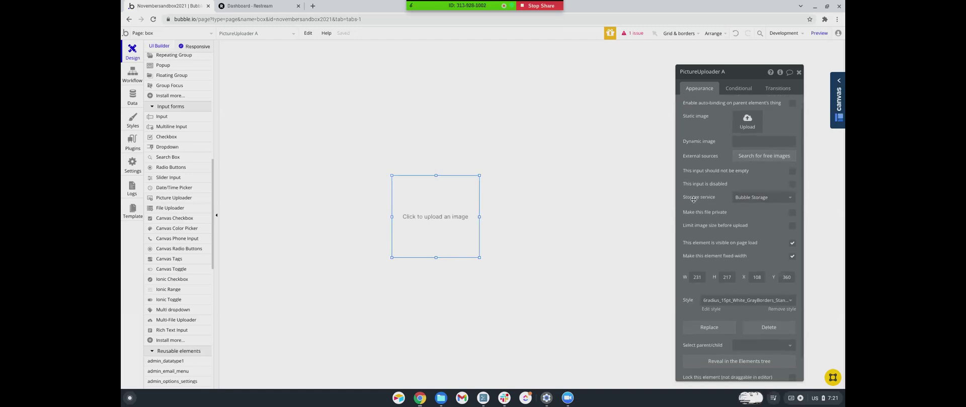
click(748, 200)
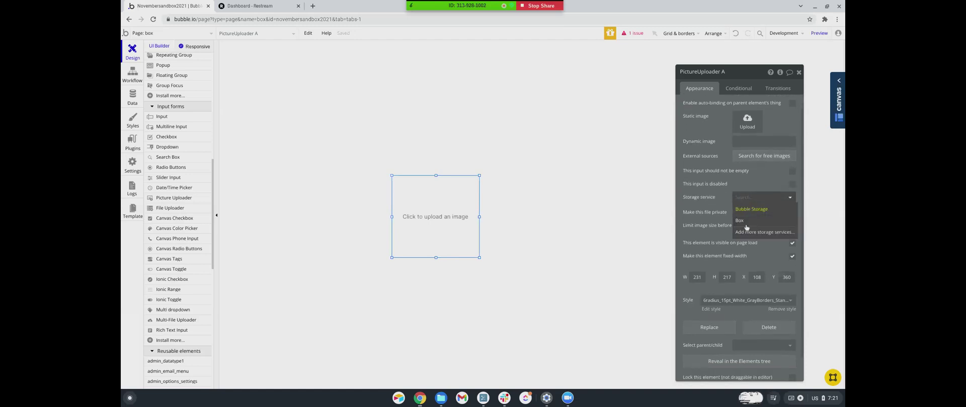
click(747, 228)
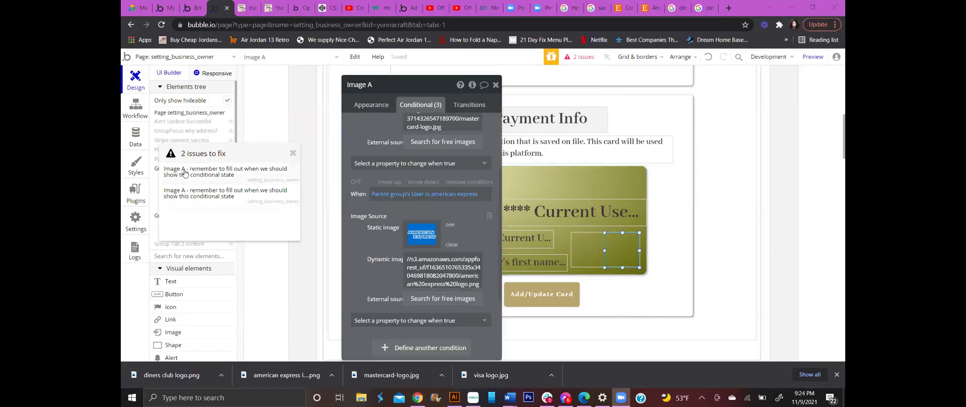
From the flagged issue, add a fourth Image A condition based on Parent group's User
click(184, 173)
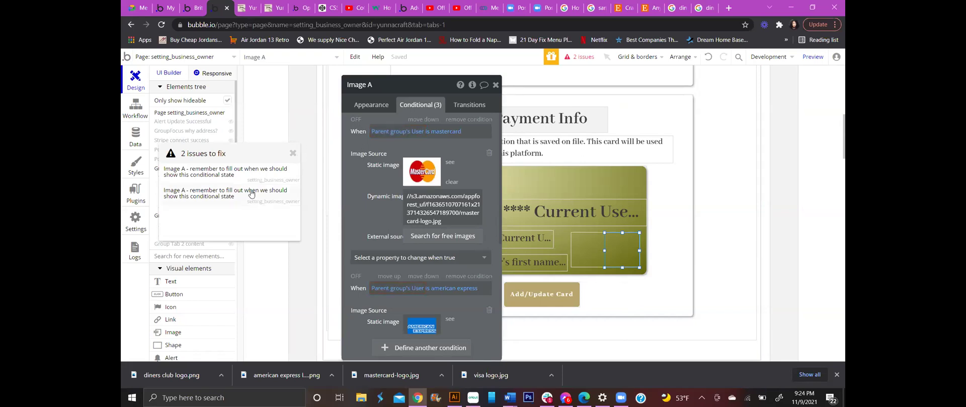
scroll(415, 279, down, 2)
click(408, 348)
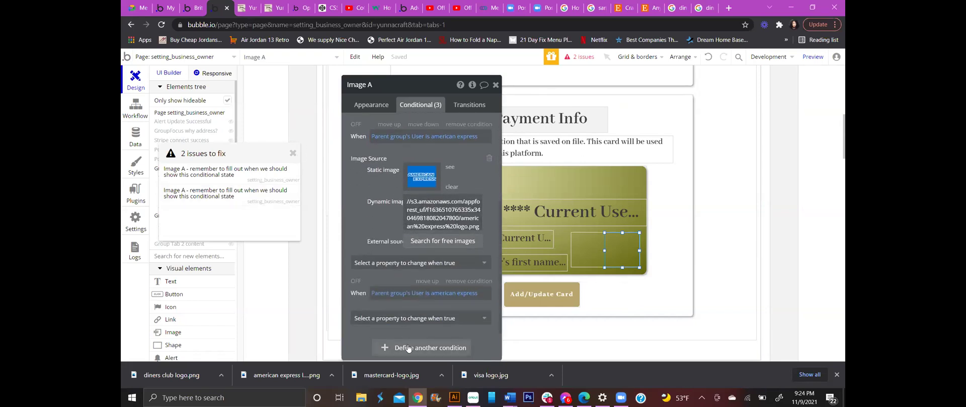
click(409, 348)
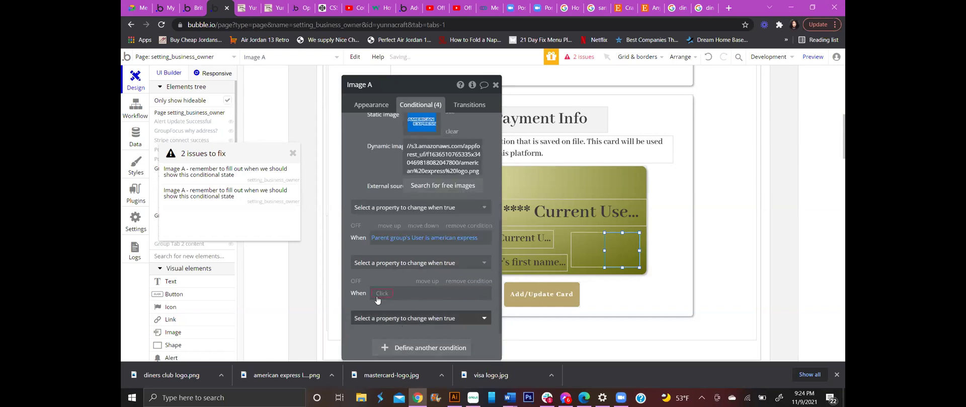
click(377, 295)
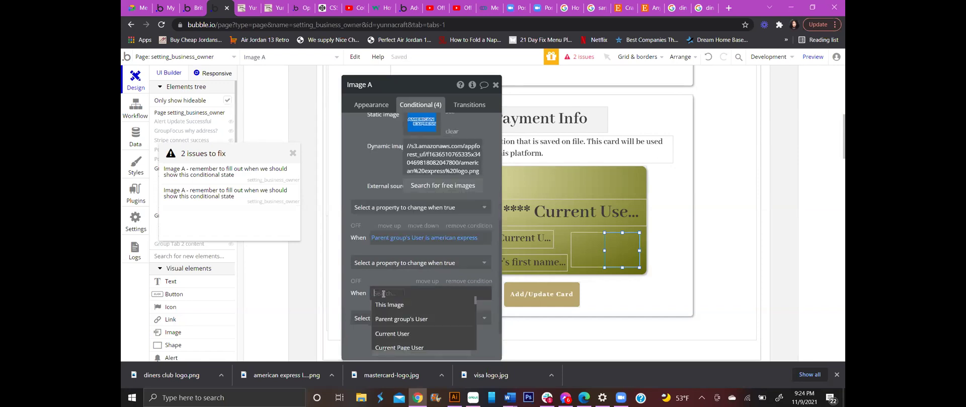
click(416, 320)
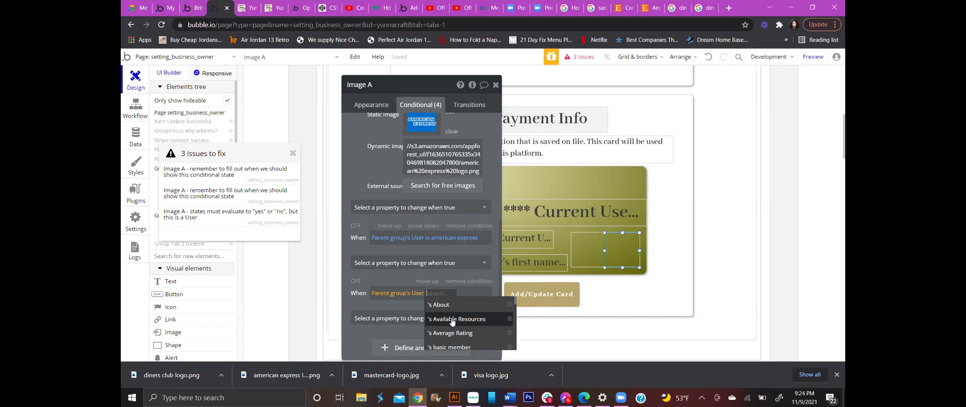
Review the issue-flagged condition, then select the brand image's parent Group text
scroll(453, 312, down, 3)
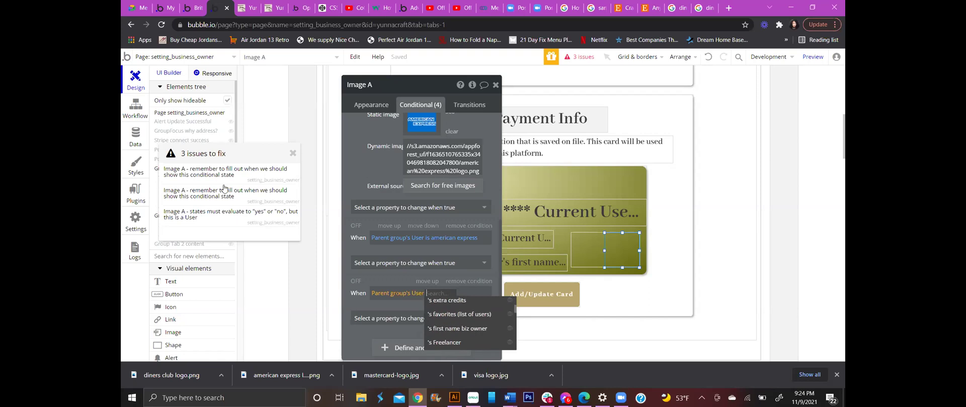
click(200, 174)
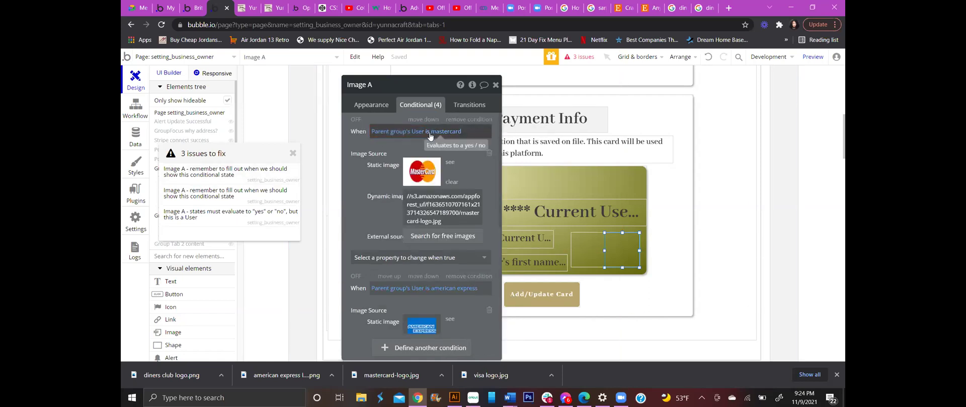
click(261, 176)
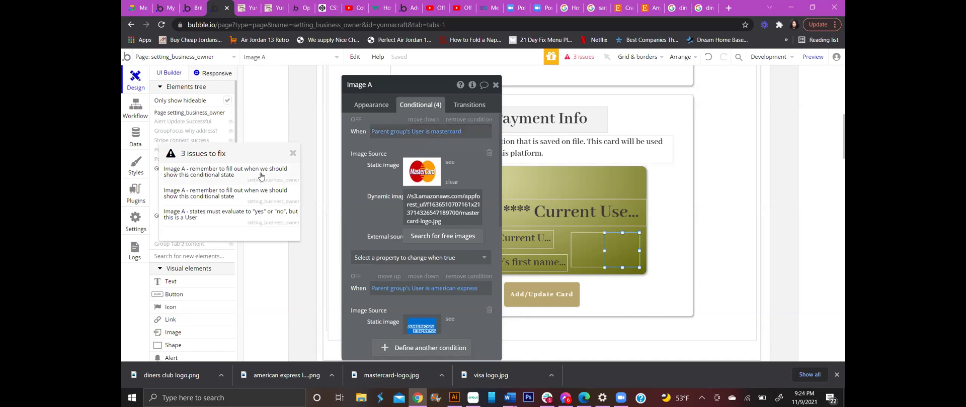
click(637, 258)
click(591, 245)
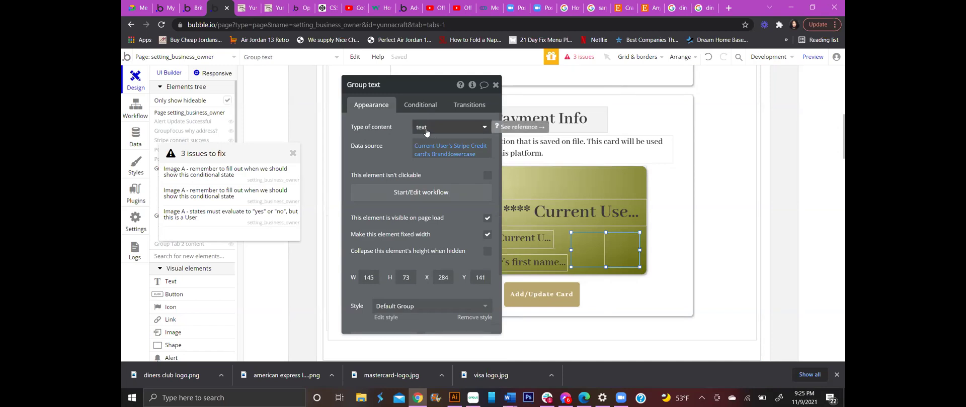
Undo an accidental move of Group text, close the issues list, and scroll the Elements tree up
drag(637, 244, 623, 242)
key(ctrl+z)
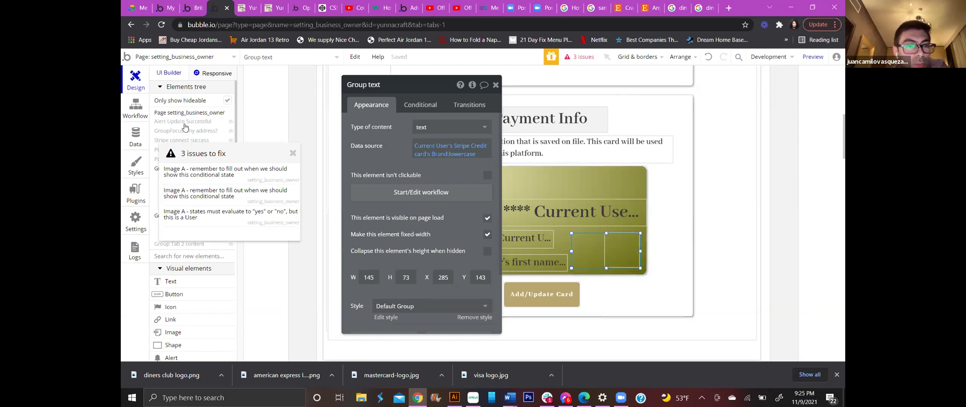
click(292, 154)
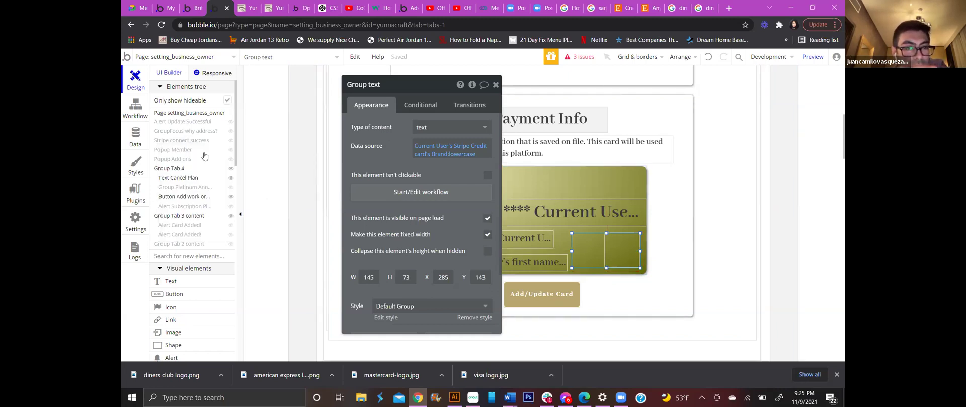
scroll(207, 217, down, 1)
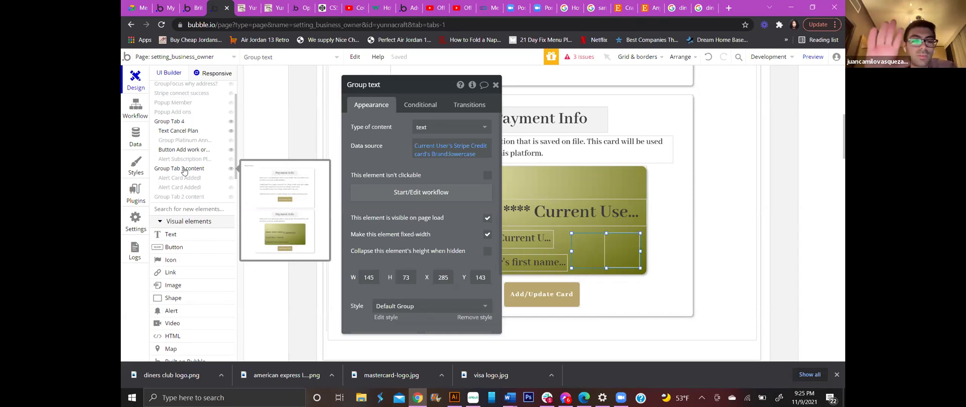
scroll(183, 172, up, 2)
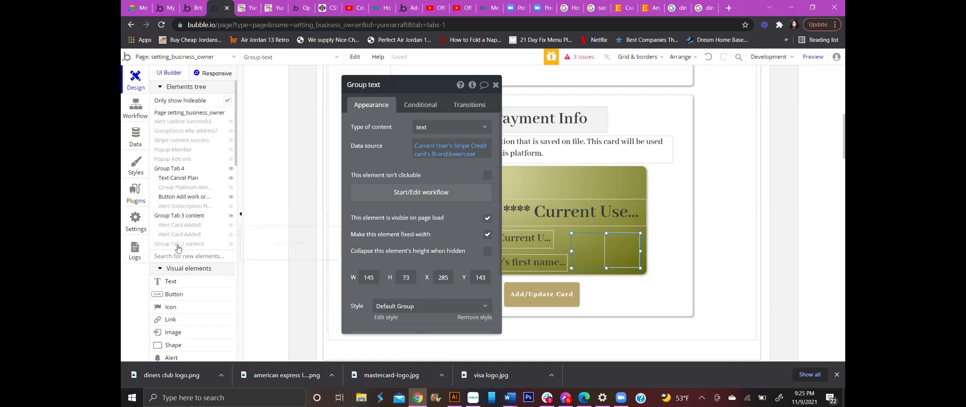
mouse_move(182, 246)
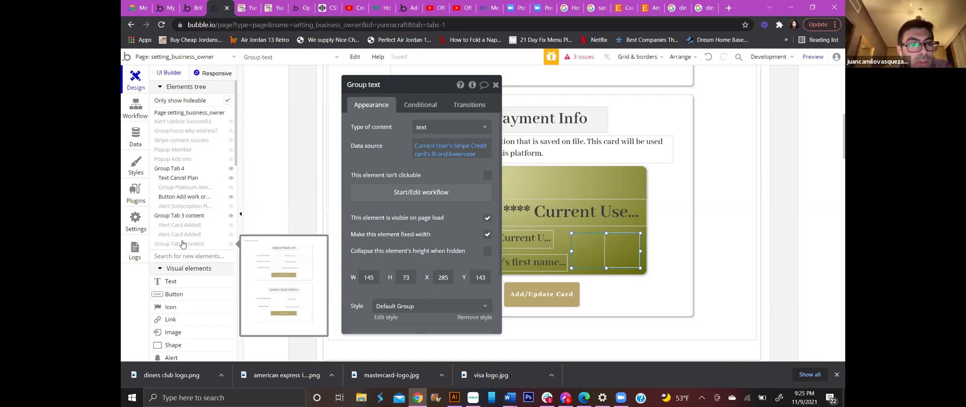
Reveal Group Tab 3 content, list all elements, expand Group Tab copy, and move the properties aside
click(231, 218)
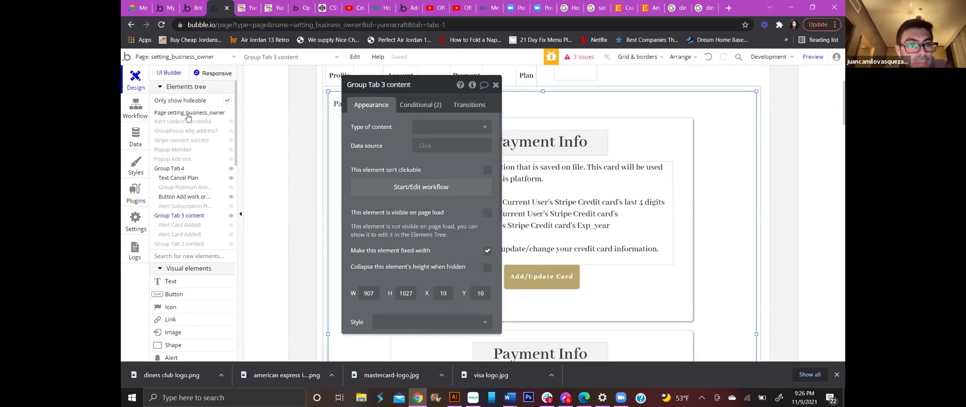
click(228, 101)
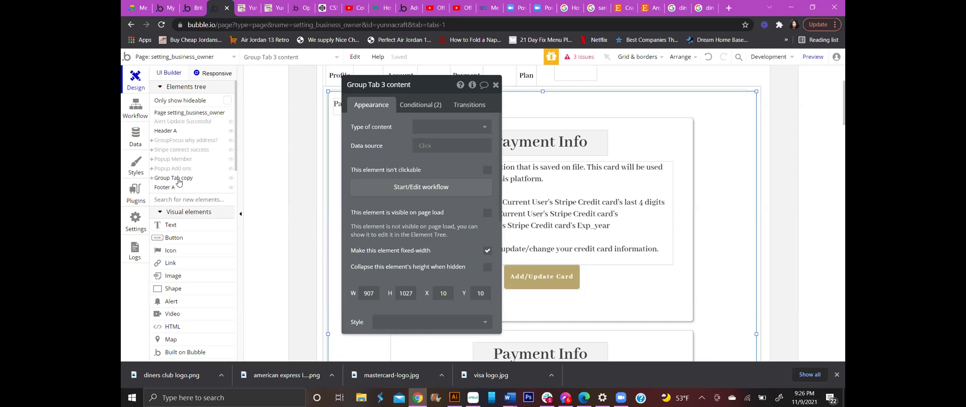
click(153, 180)
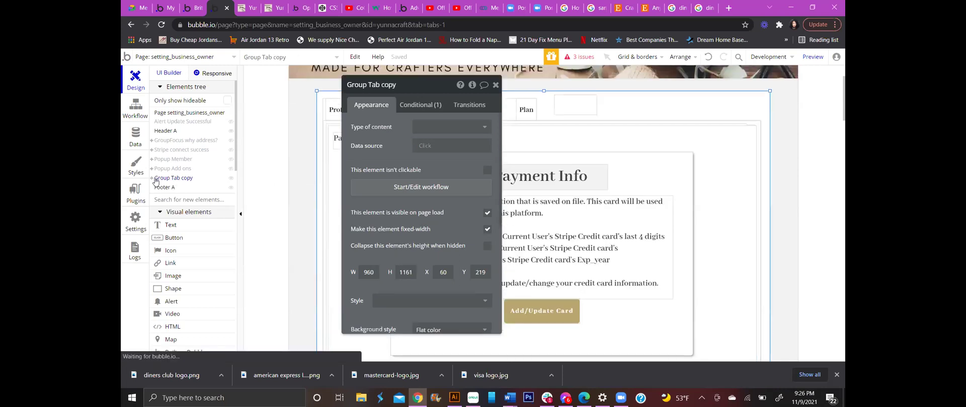
click(152, 180)
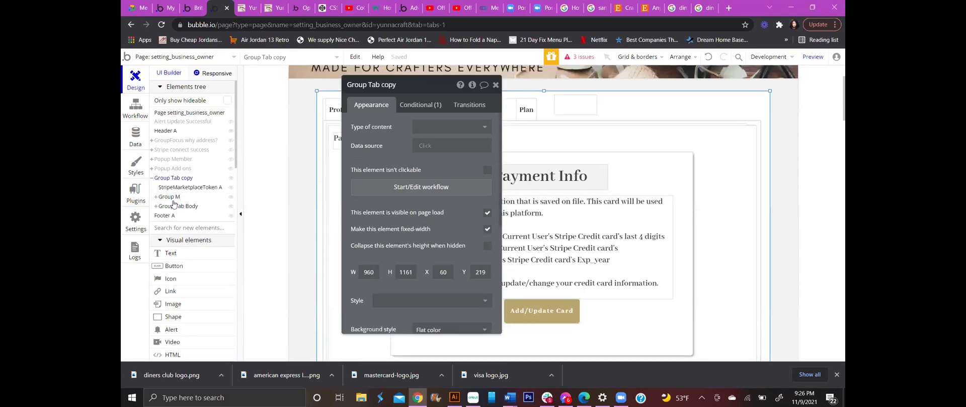
mouse_move(158, 200)
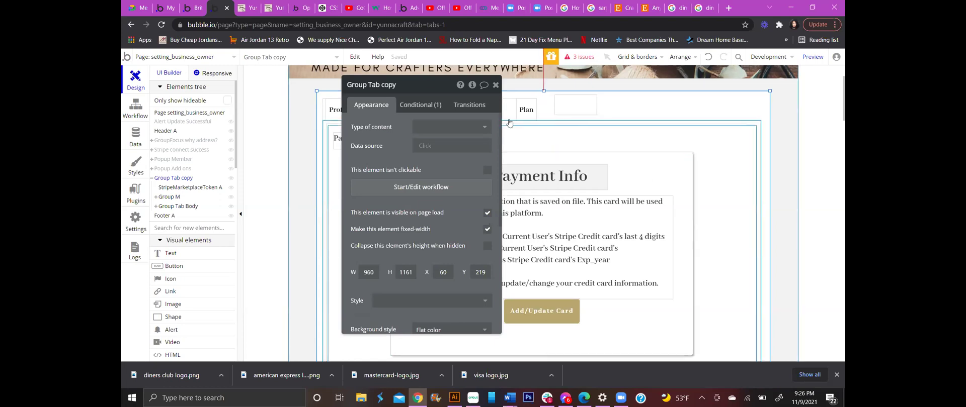
drag(424, 88, 400, 126)
drag(468, 122, 420, 96)
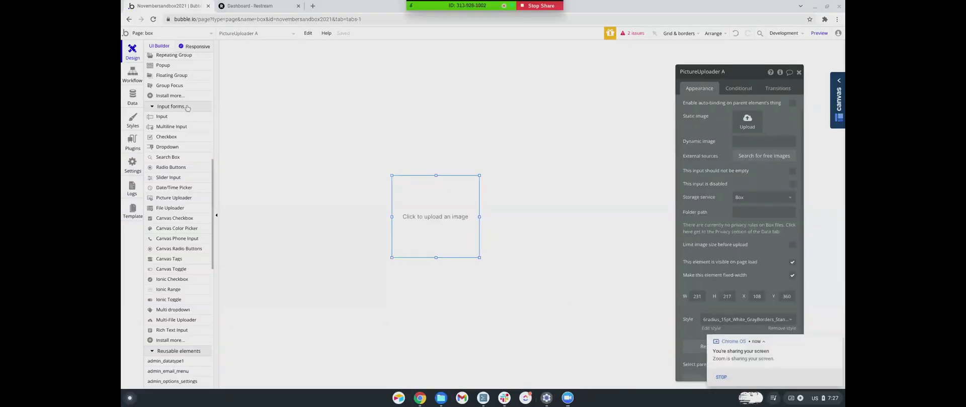
scroll(170, 124, up, 7)
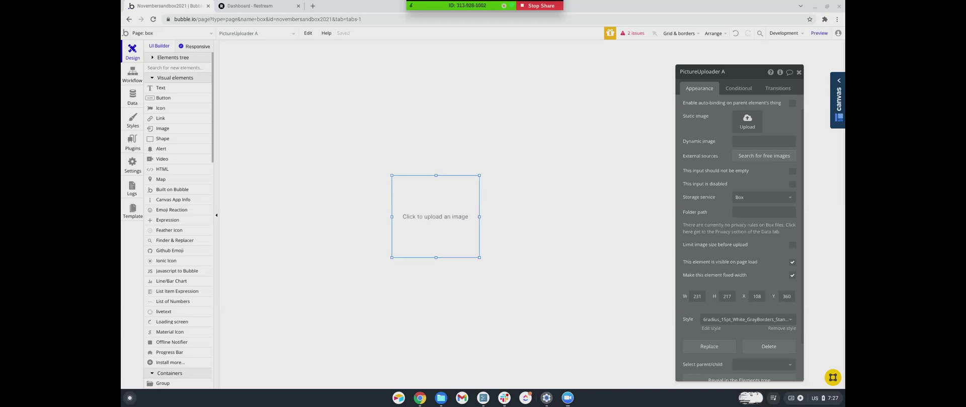
drag(415, 179, 395, 80)
click(137, 145)
scroll(610, 214, down, 1)
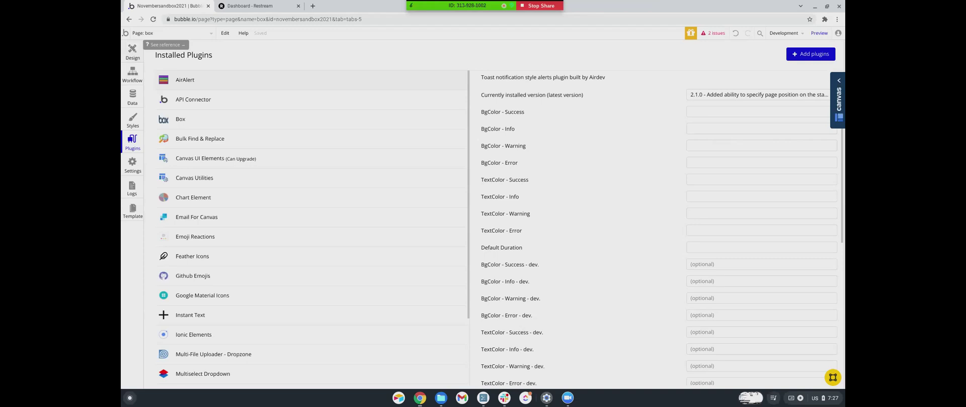
click(133, 52)
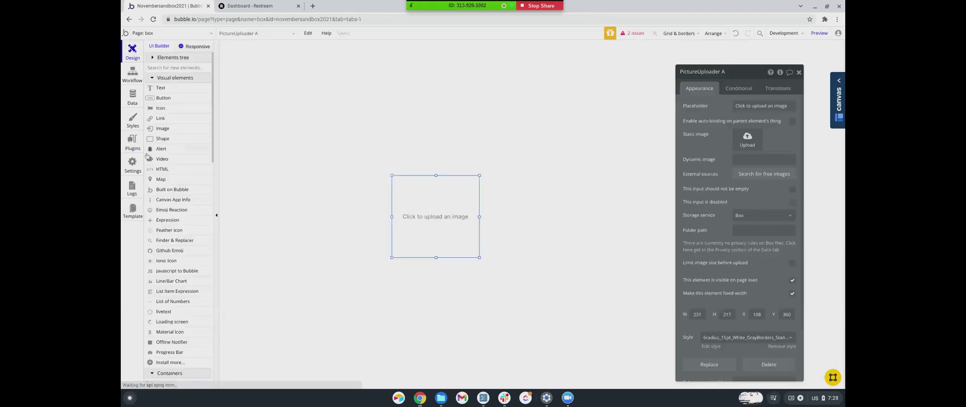
mouse_move(156, 193)
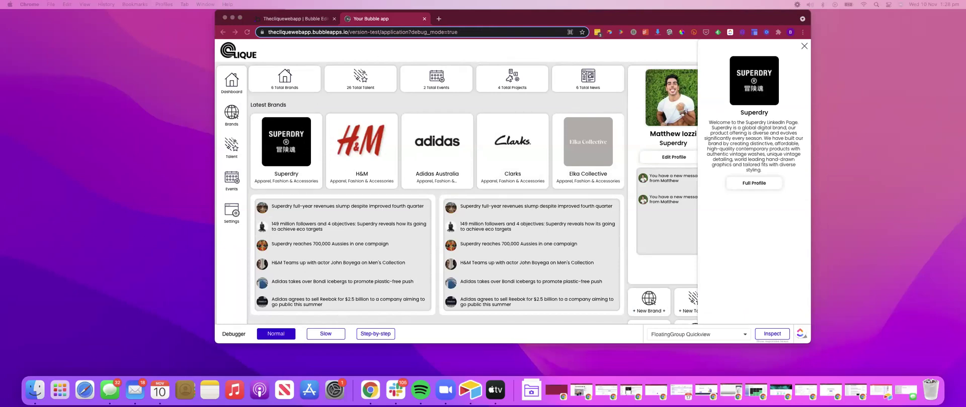
click(309, 19)
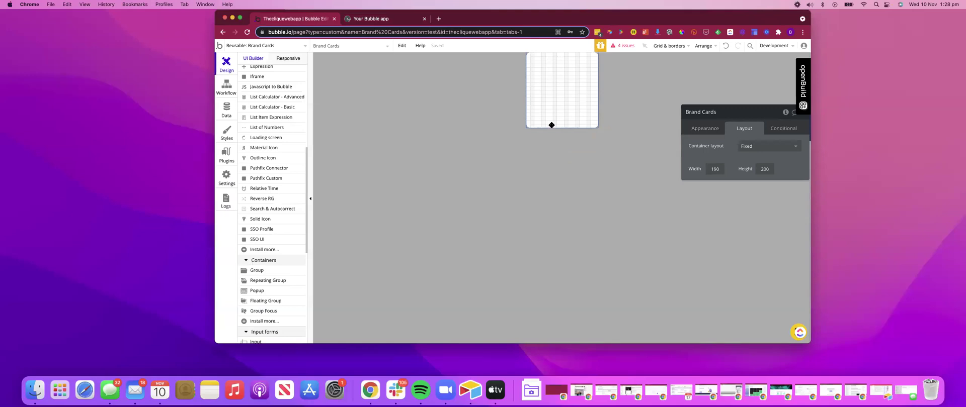
click(348, 20)
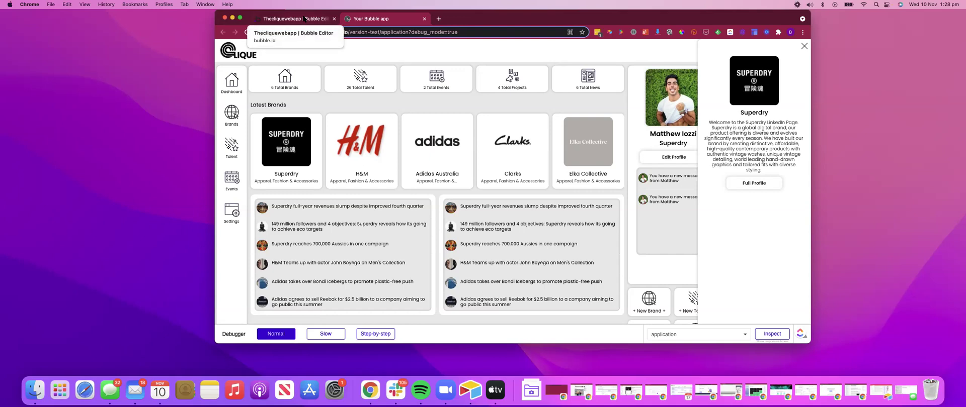
click(304, 19)
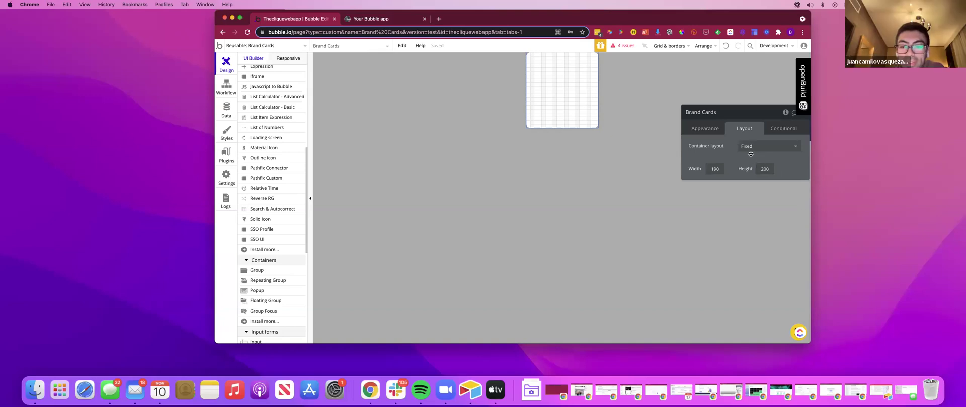
drag(734, 115, 565, 166)
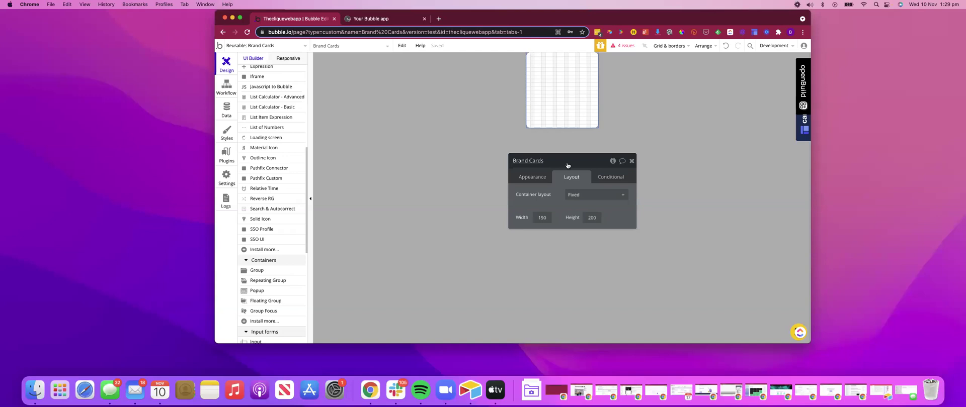
drag(567, 166, 566, 165)
click(366, 19)
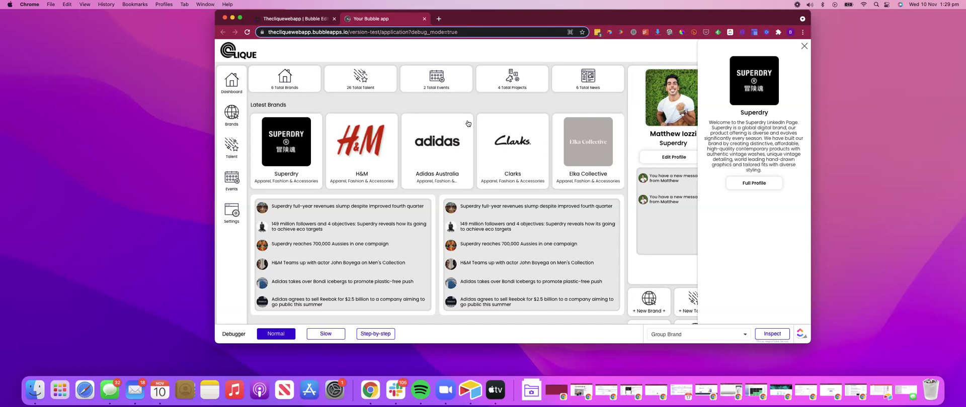
key(super+1)
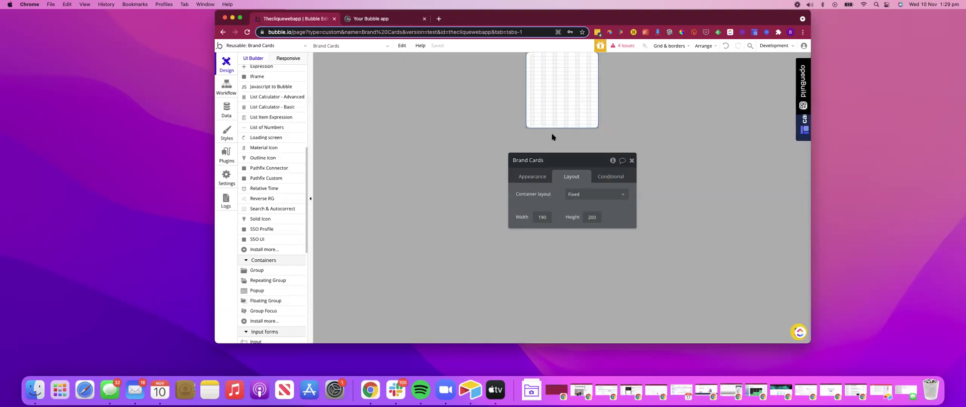
Set the Brand Cards container layout to Align to parent and move the settings panel aside
click(587, 199)
click(541, 188)
click(562, 194)
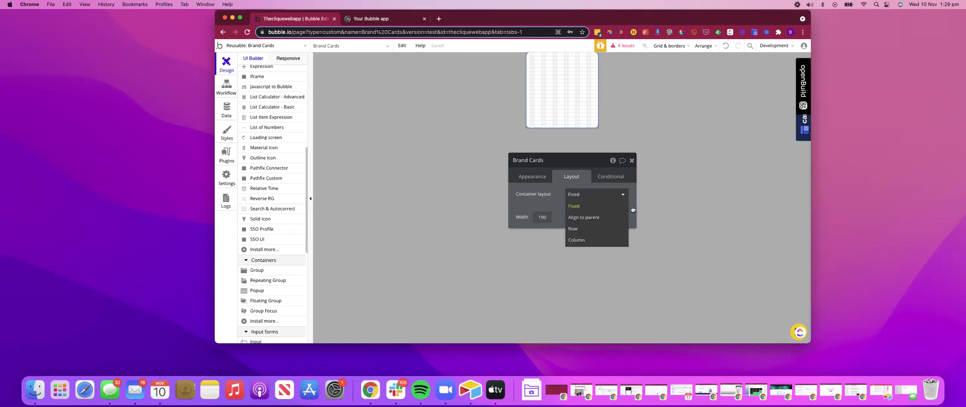
click(603, 216)
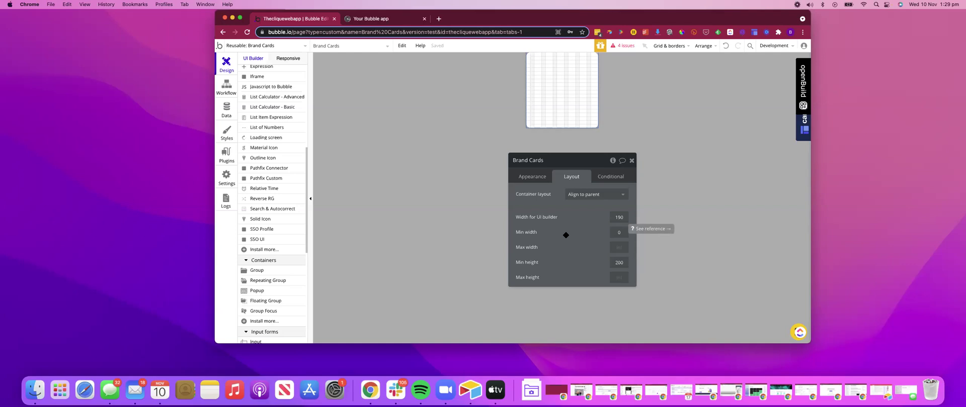
drag(563, 155, 449, 57)
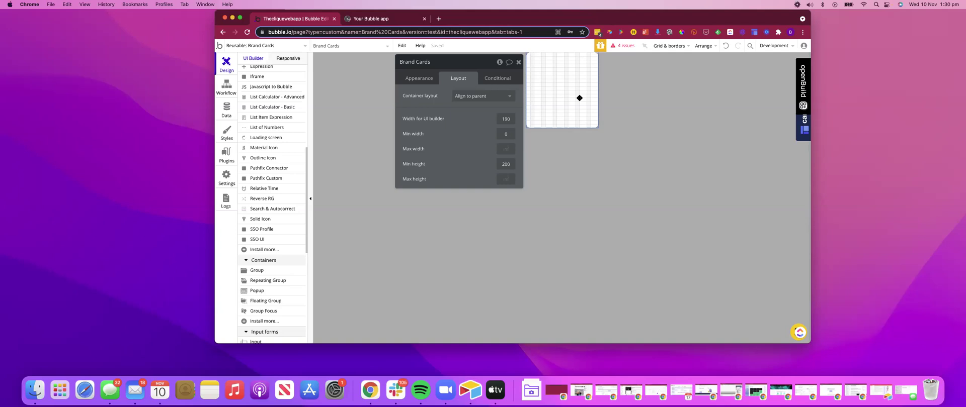
click(264, 148)
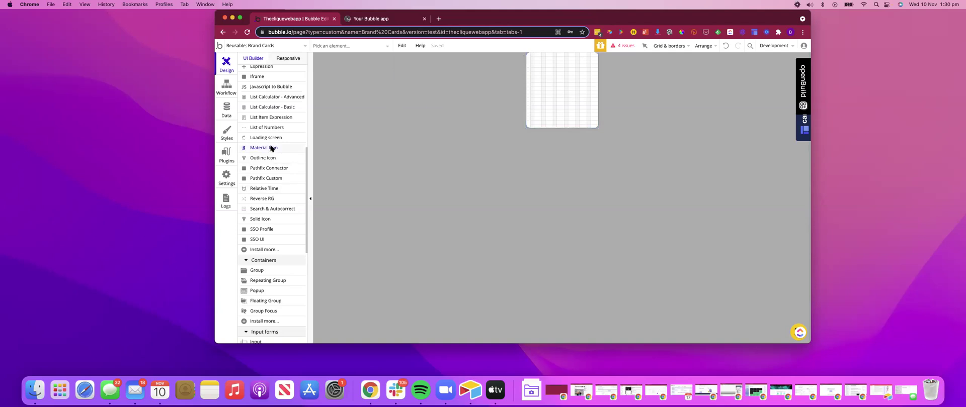
Add an emoticon Material Icon aligned to the card's top-right corner, sized 30 by 30
click(568, 99)
click(584, 109)
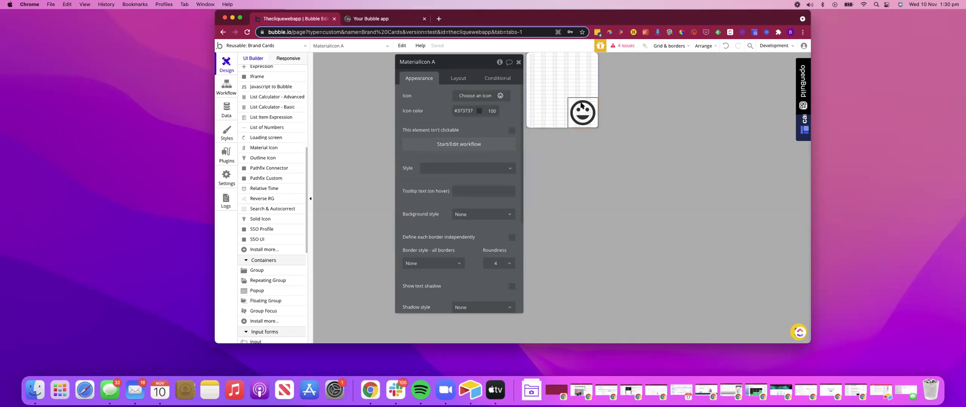
mouse_move(582, 109)
mouse_down()
mouse_move(574, 80)
mouse_move(583, 116)
mouse_up()
click(458, 79)
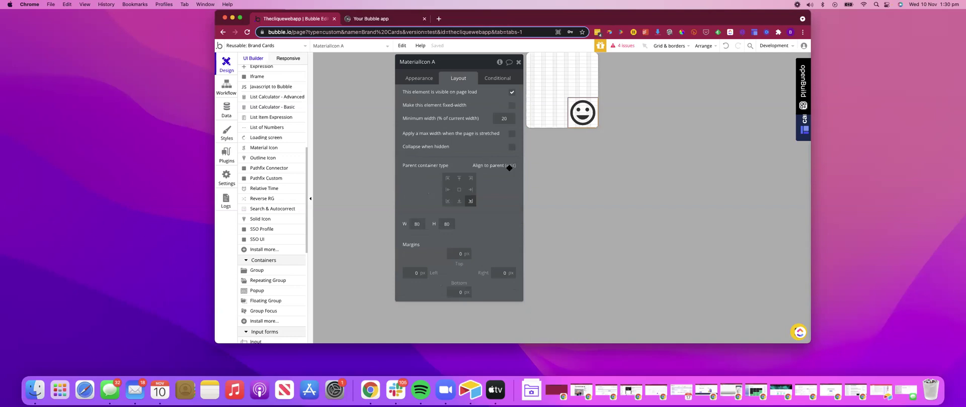
click(471, 179)
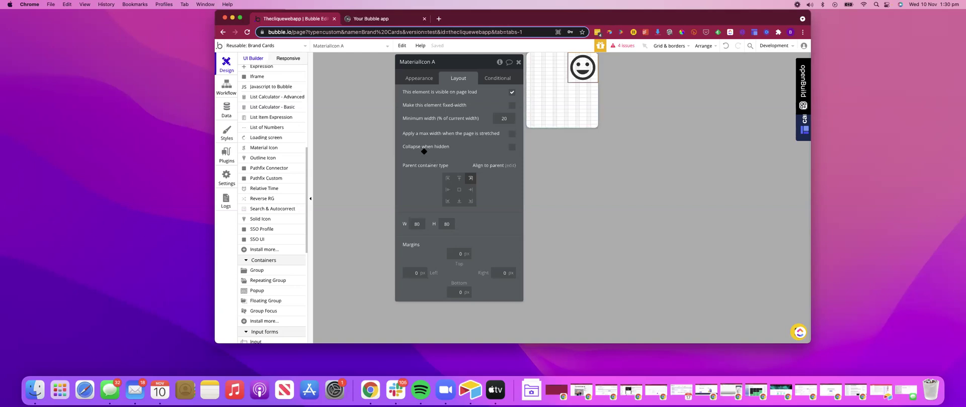
double_click(416, 224)
text(30)
key(Tab)
text(30)
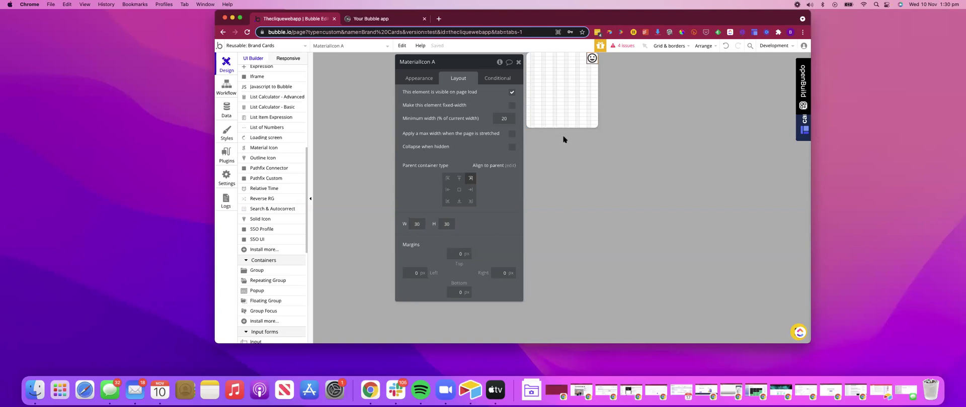
click(560, 111)
Draw an Image element on the card and align it to the top centre
click(561, 166)
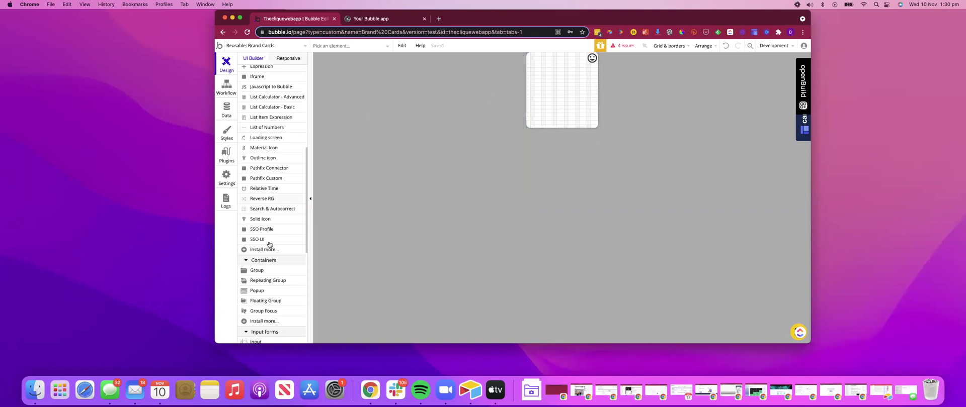
scroll(270, 246, down, 3)
scroll(269, 249, up, 12)
click(265, 143)
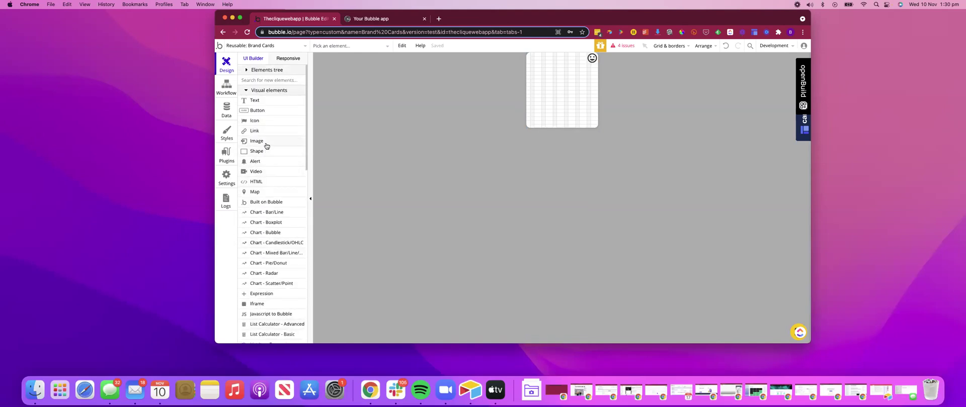
mouse_move(532, 68)
mouse_down()
mouse_move(594, 106)
mouse_move(576, 110)
mouse_up()
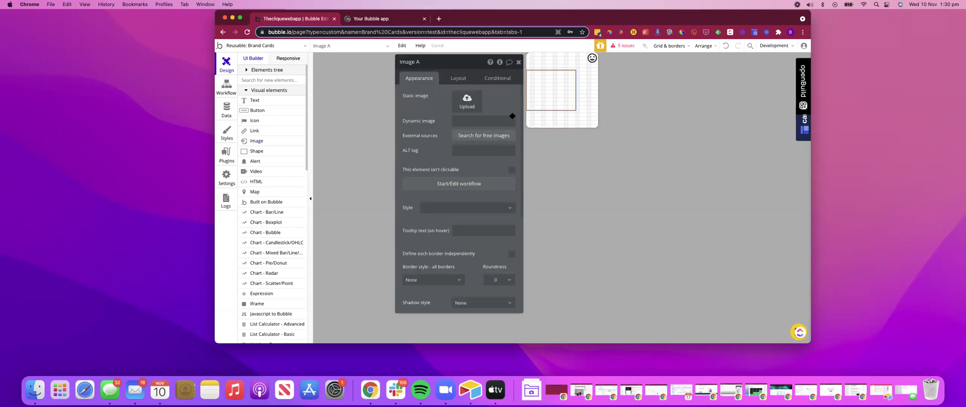
click(461, 78)
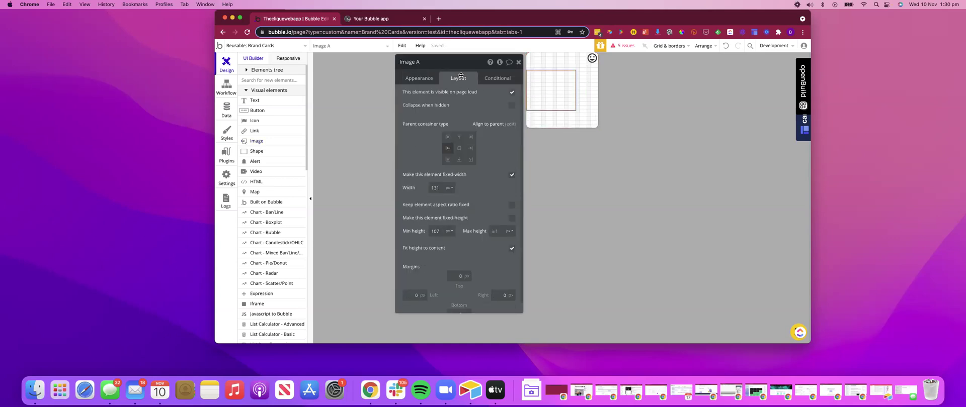
click(458, 137)
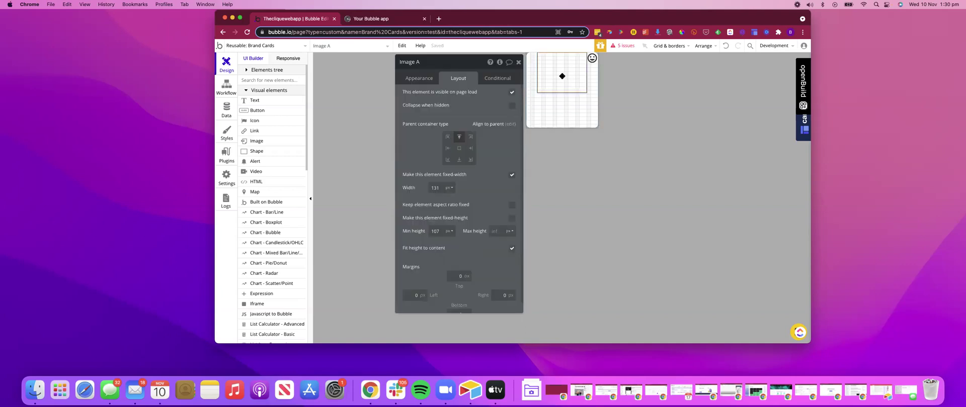
Set the image's width to 130 and its minimum height to 130
click(562, 76)
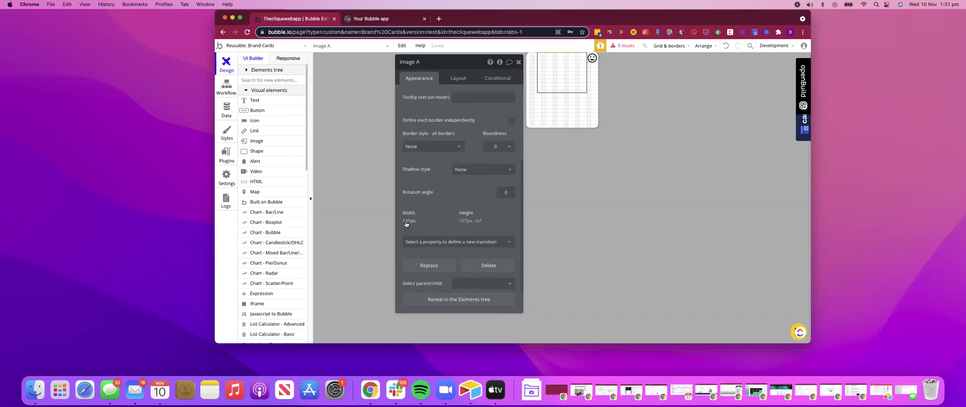
click(458, 78)
click(436, 175)
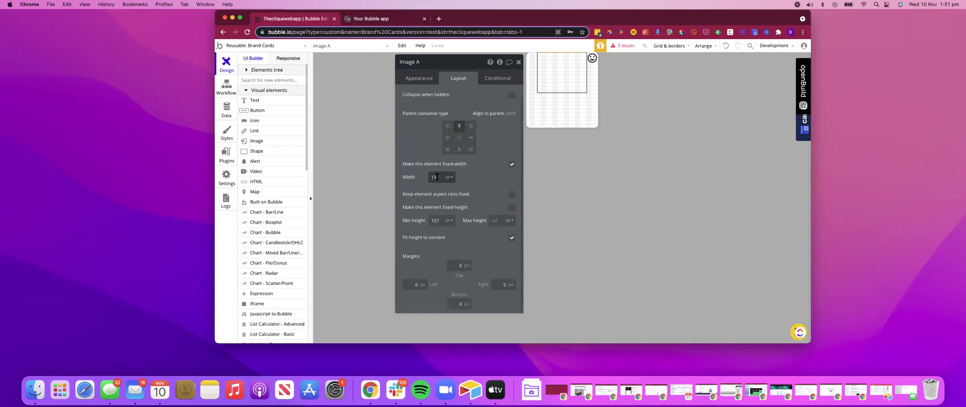
key(BackSpace)
text(0)
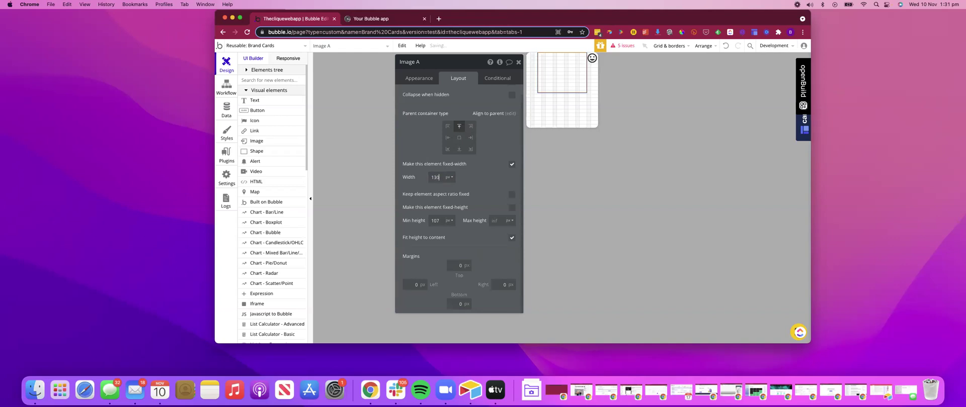
click(436, 220)
double_click(435, 220)
text(130)
Adjust the image's top margin, trying 10, 50 and 30, then reselect Brand Cards
double_click(458, 265)
text(10)
double_click(459, 265)
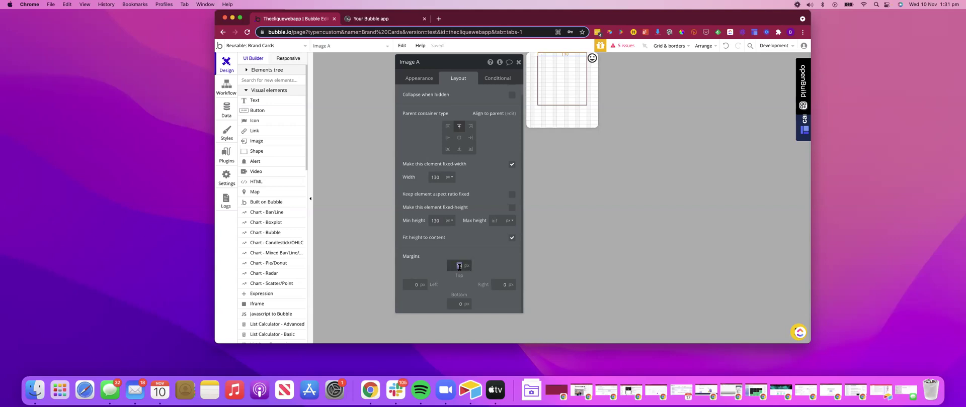
text(50)
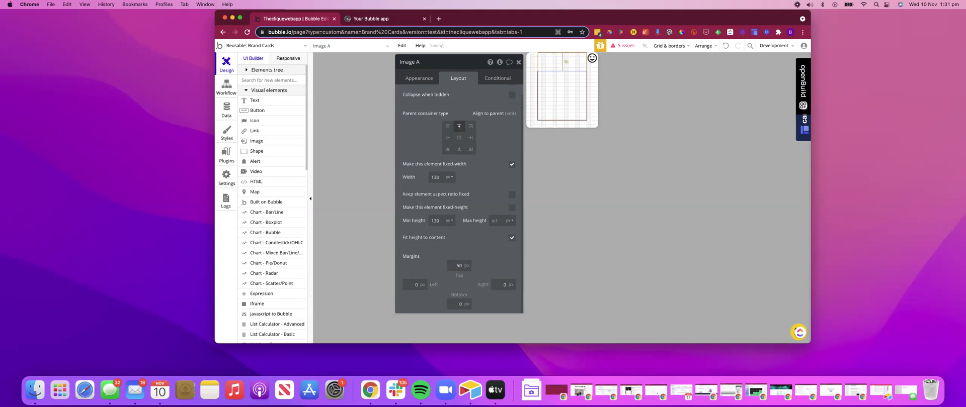
double_click(458, 266)
text(30)
double_click(458, 265)
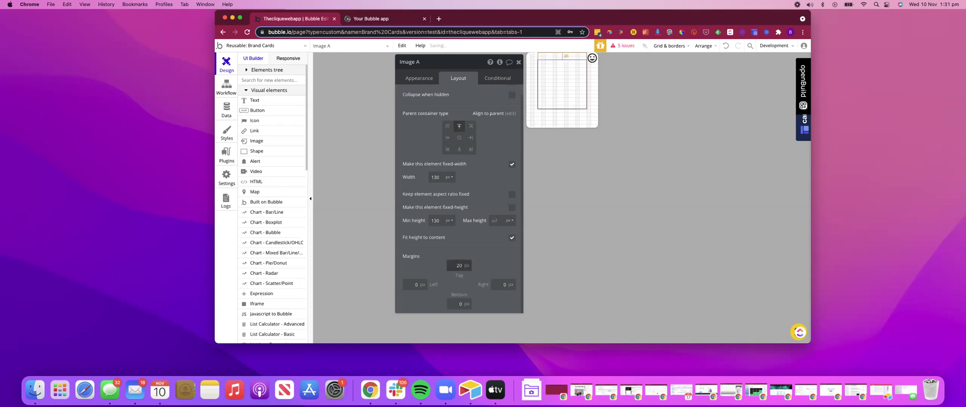
click(562, 202)
click(553, 111)
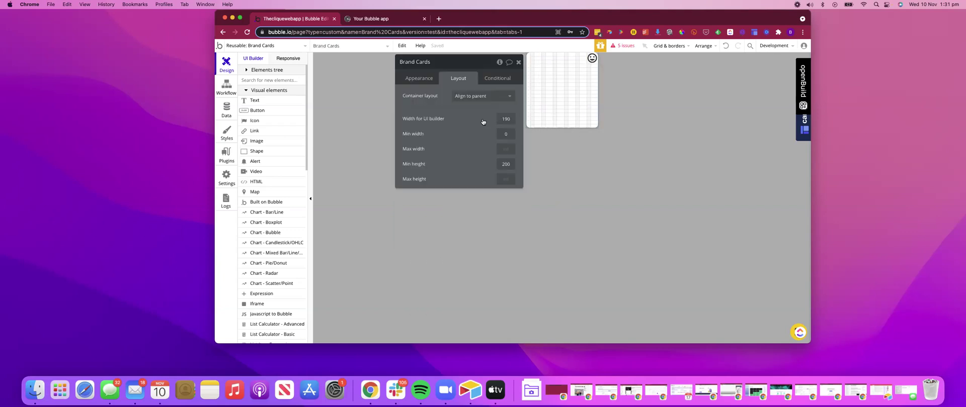
click(254, 101)
Draw Text A on the card, remove its Body Copy style, and center-align it
mouse_move(530, 108)
mouse_down()
mouse_move(610, 119)
mouse_move(596, 121)
mouse_up()
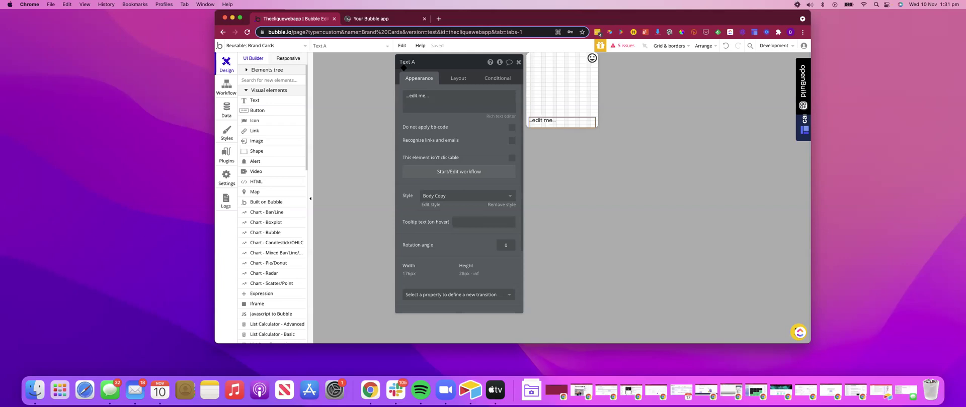
click(463, 79)
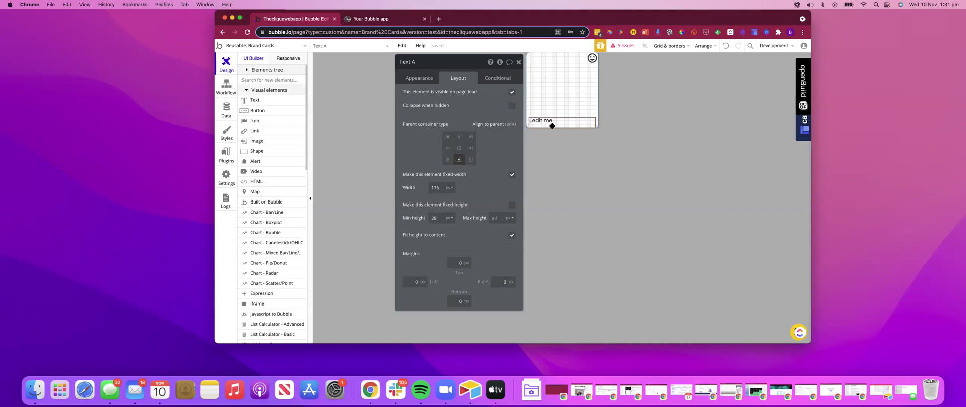
click(419, 78)
click(502, 204)
scroll(450, 166, down, 2)
click(460, 173)
Give Text A a minimum height of 0 and align it to its parent's bottom
click(445, 77)
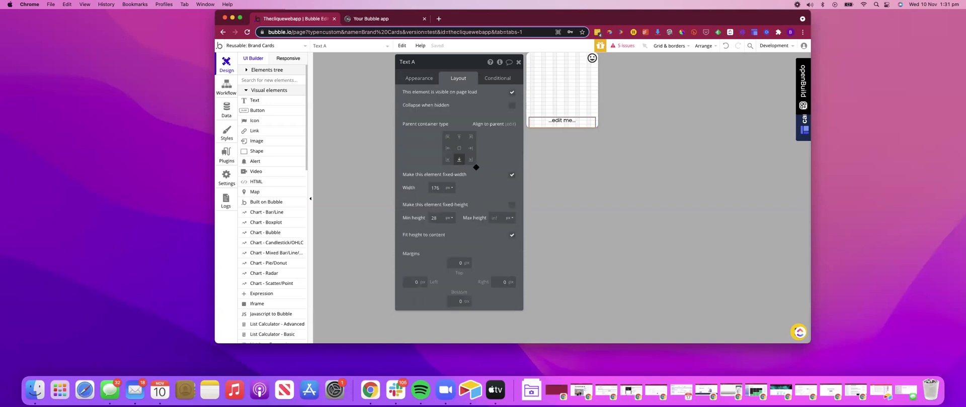
click(434, 219)
text(0)
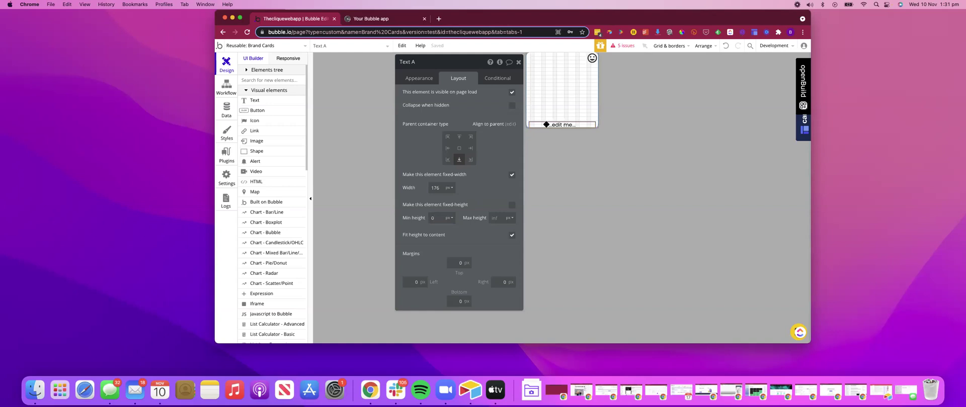
click(459, 147)
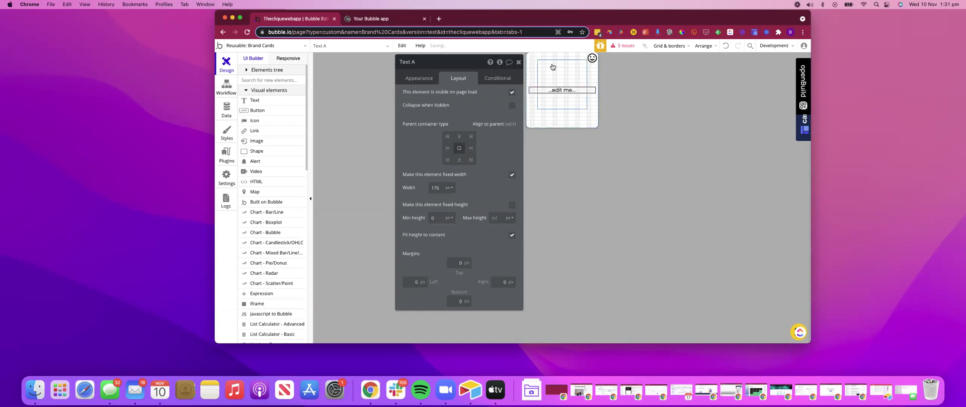
click(537, 84)
click(531, 88)
click(459, 159)
click(578, 103)
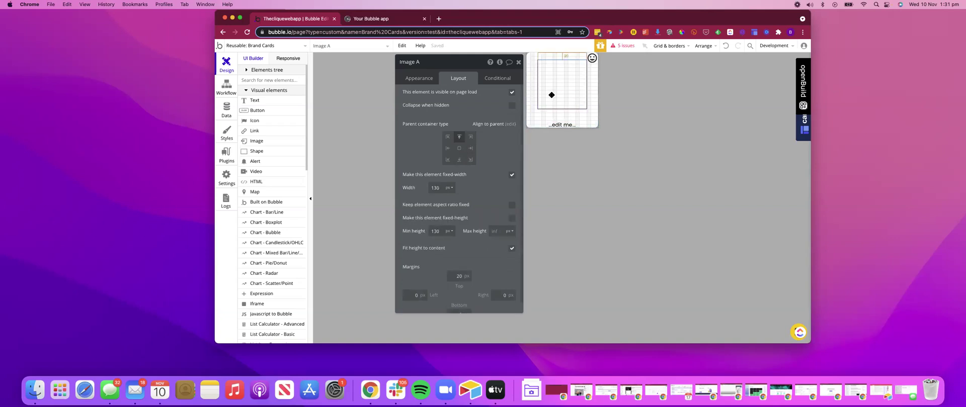
click(531, 89)
click(568, 73)
click(566, 125)
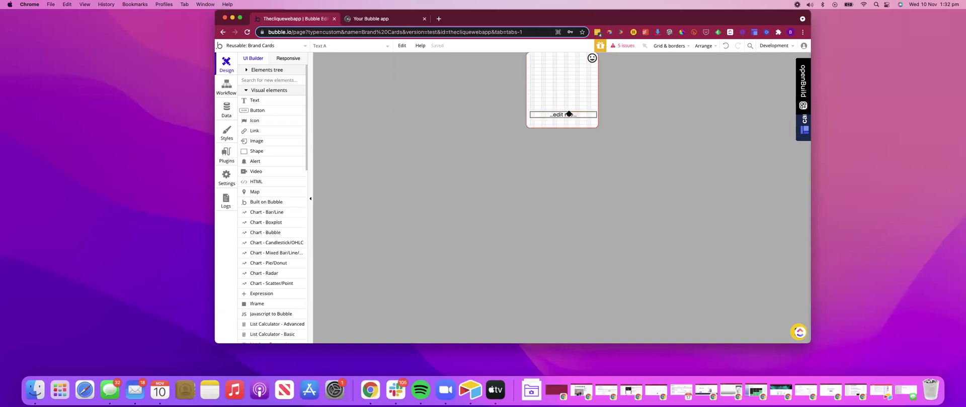
click(565, 103)
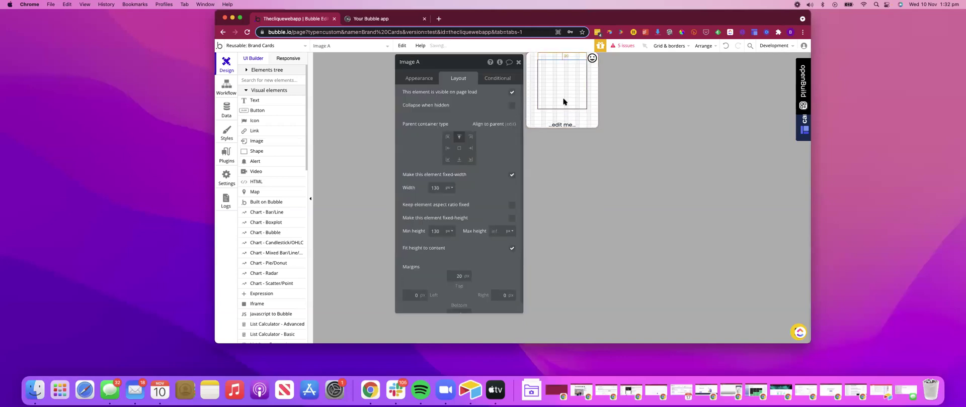
click(566, 123)
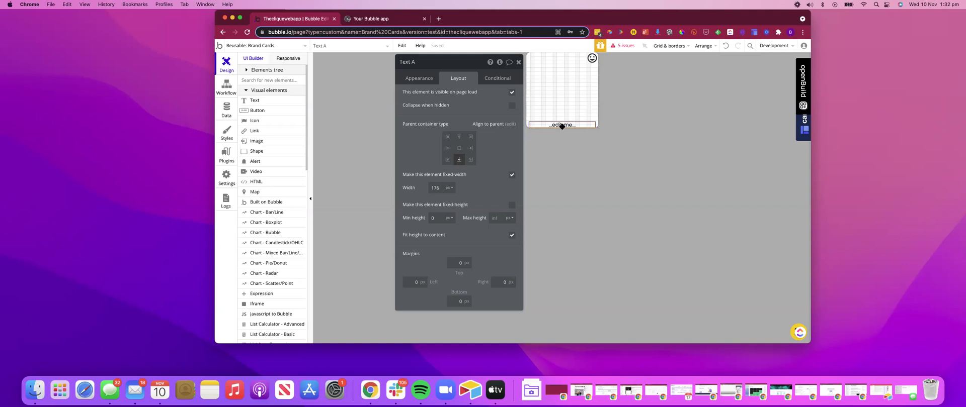
click(564, 108)
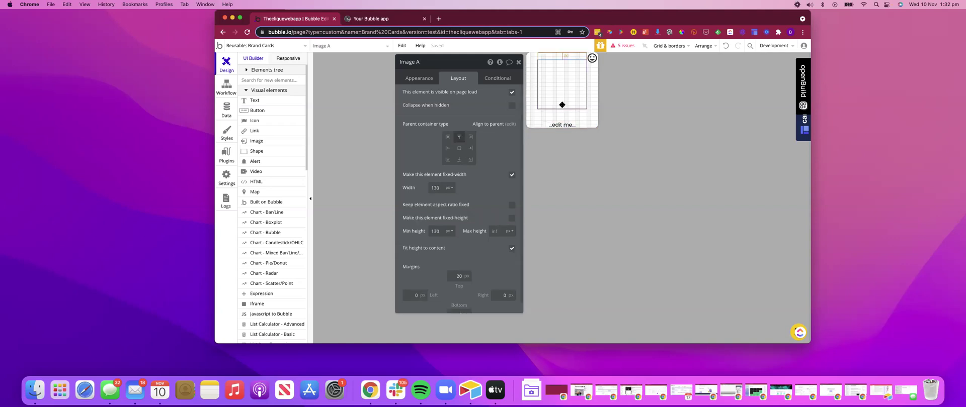
click(564, 123)
click(565, 93)
click(564, 124)
click(563, 95)
click(559, 123)
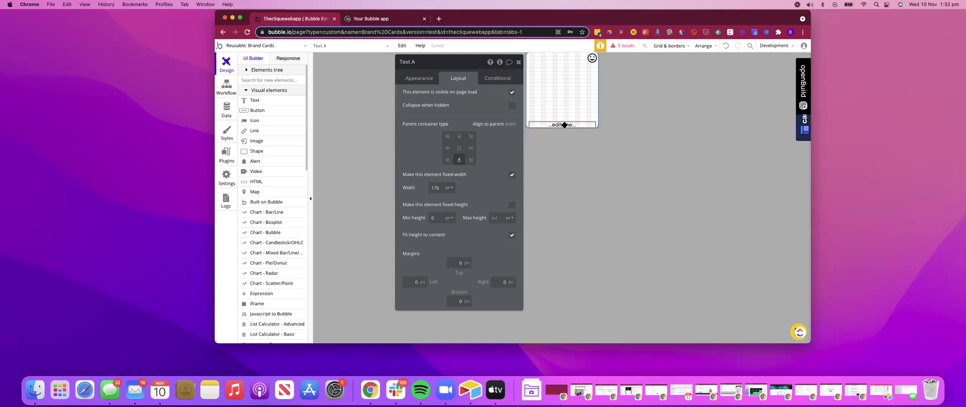
click(559, 97)
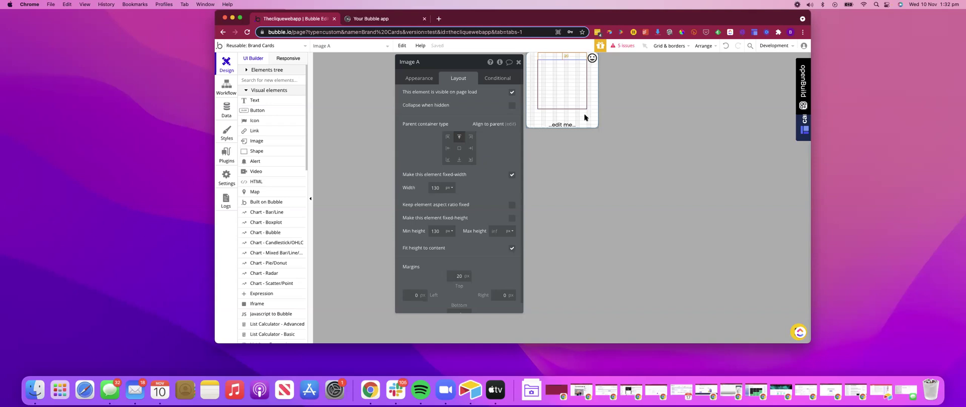
click(562, 124)
click(562, 98)
click(596, 117)
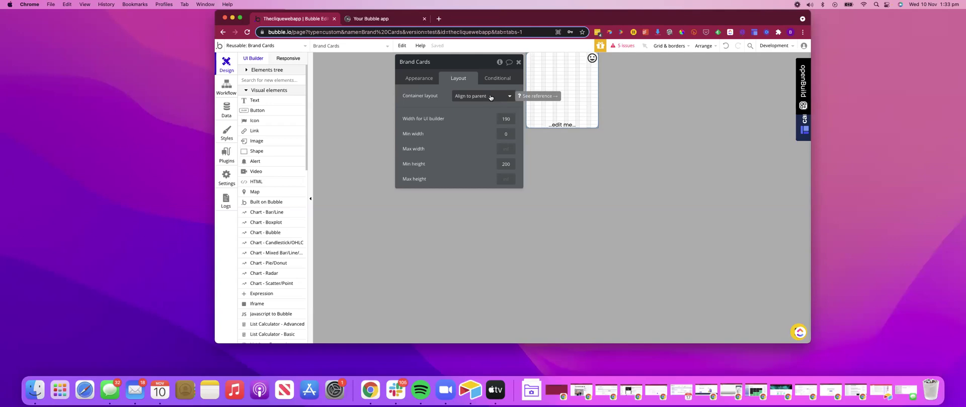
click(564, 96)
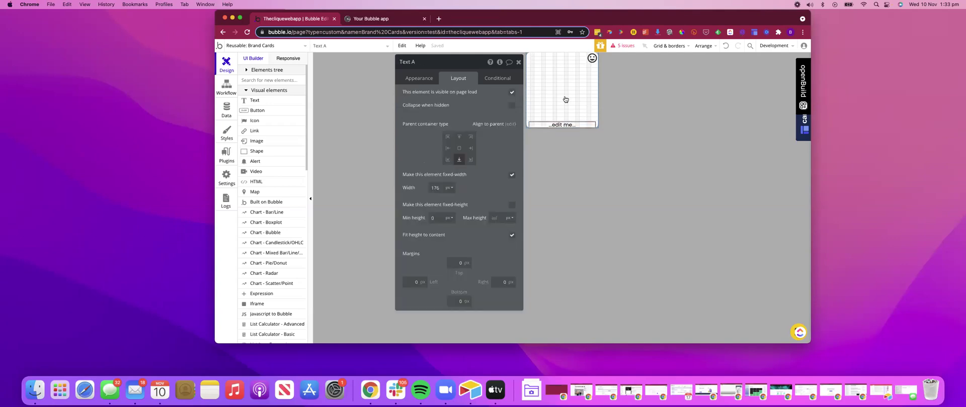
click(562, 124)
click(558, 110)
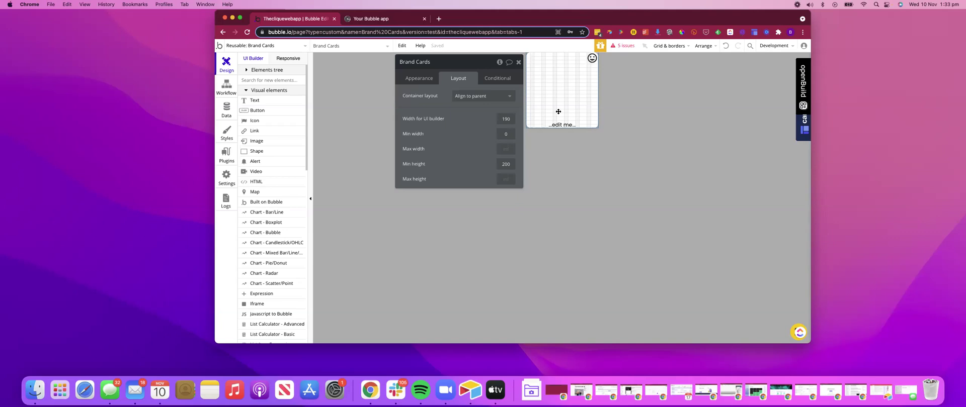
click(562, 124)
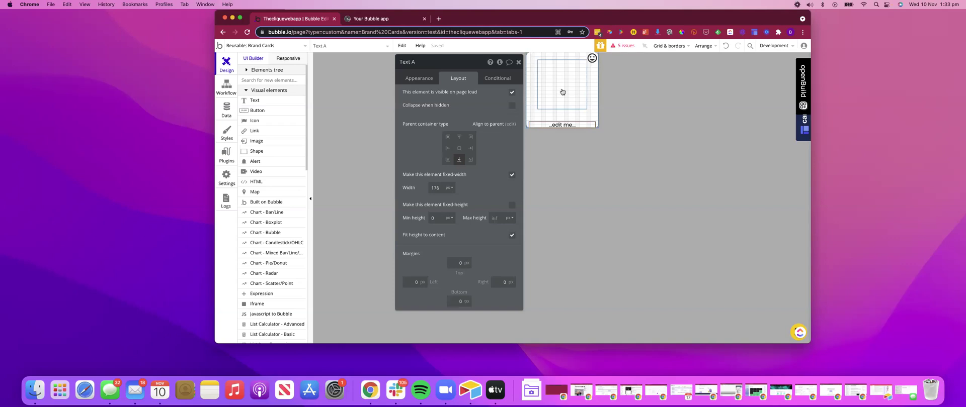
Select Image A and Text A together and wrap them in Group Brand, 176 by 200
click(560, 109)
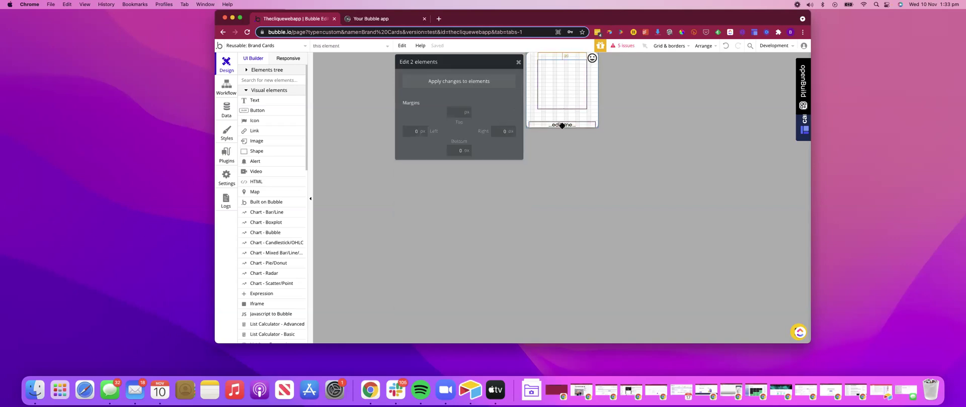
right_click(562, 126)
shift+right_click(556, 97)
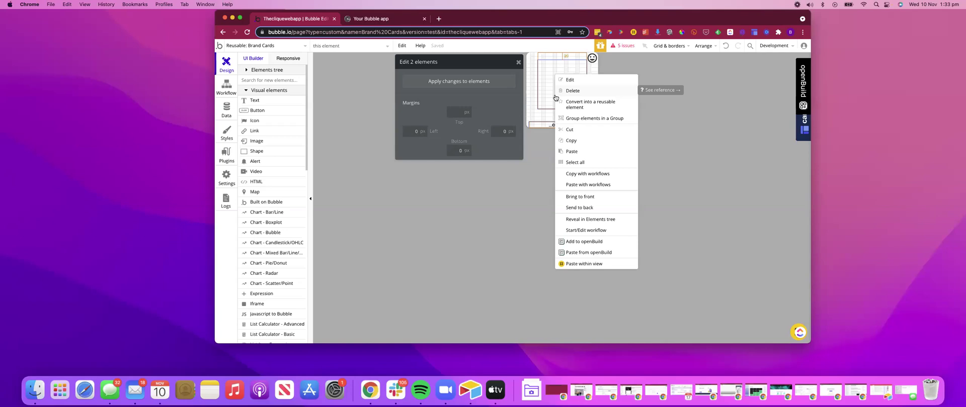
click(533, 107)
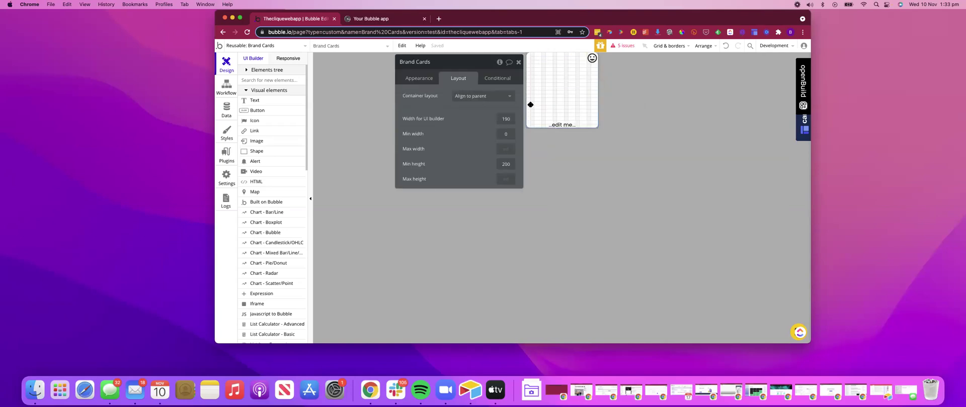
click(562, 124)
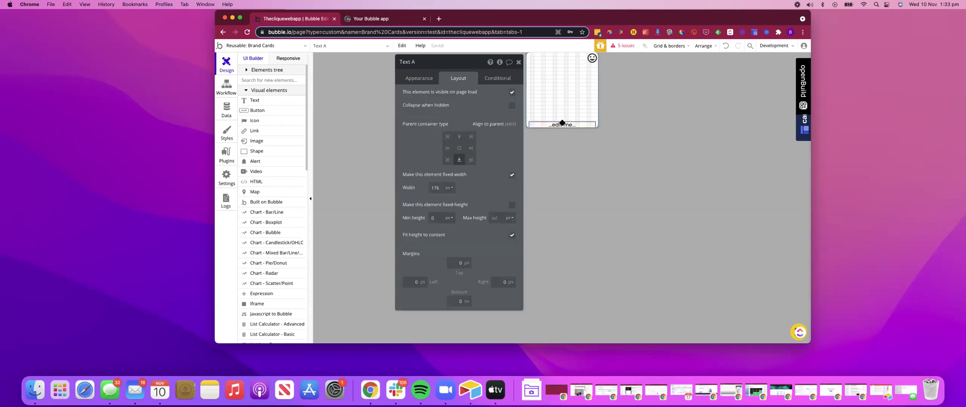
click(556, 109)
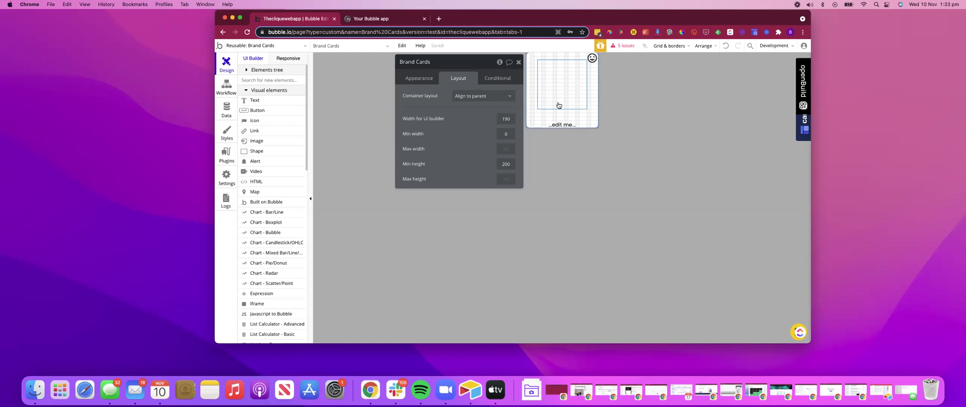
click(556, 126)
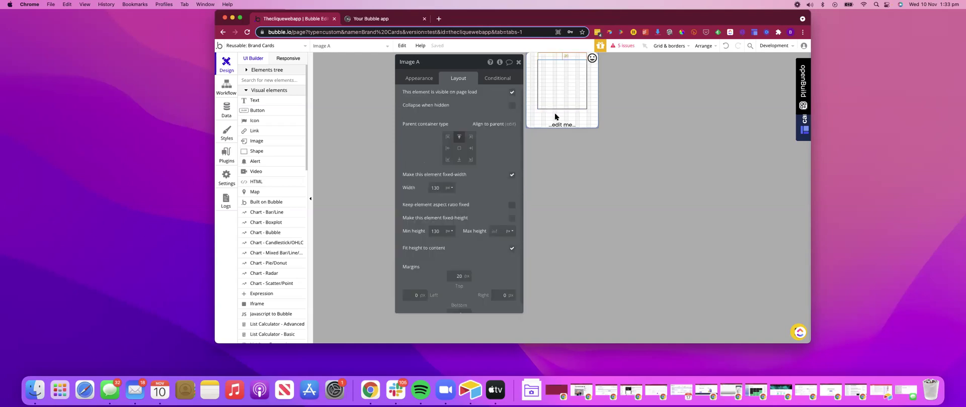
right_click(555, 126)
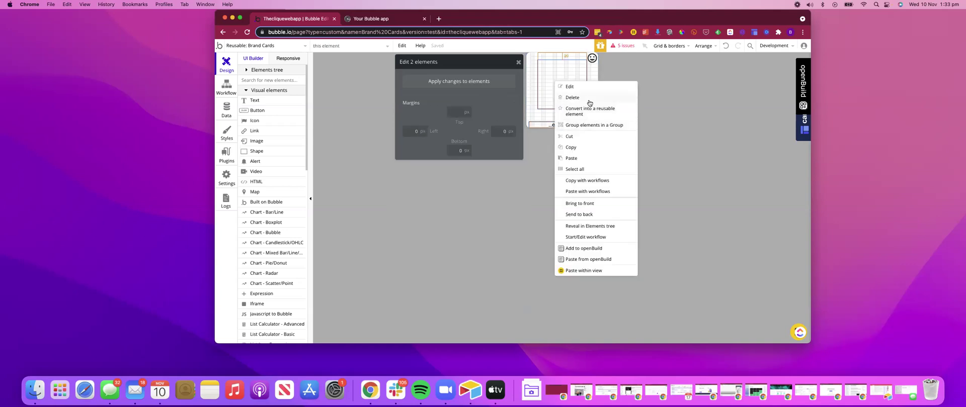
click(597, 125)
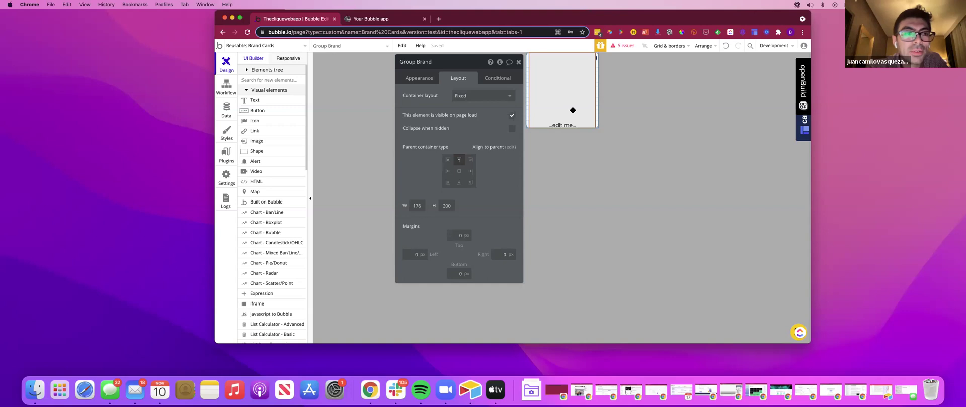
Set Group Brand's container layout to Column and centre Image A horizontally
click(484, 97)
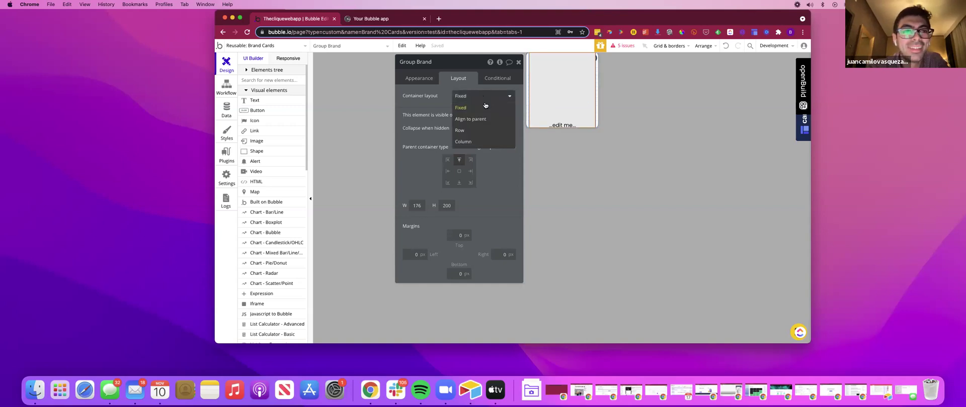
click(478, 141)
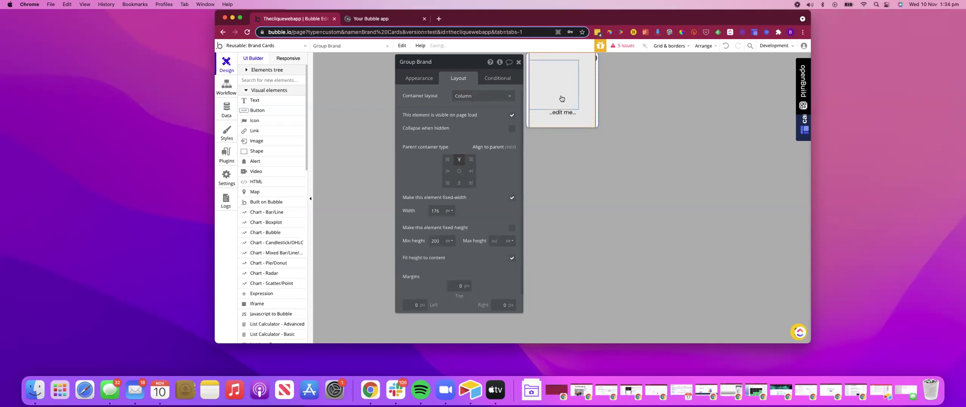
click(567, 91)
click(495, 141)
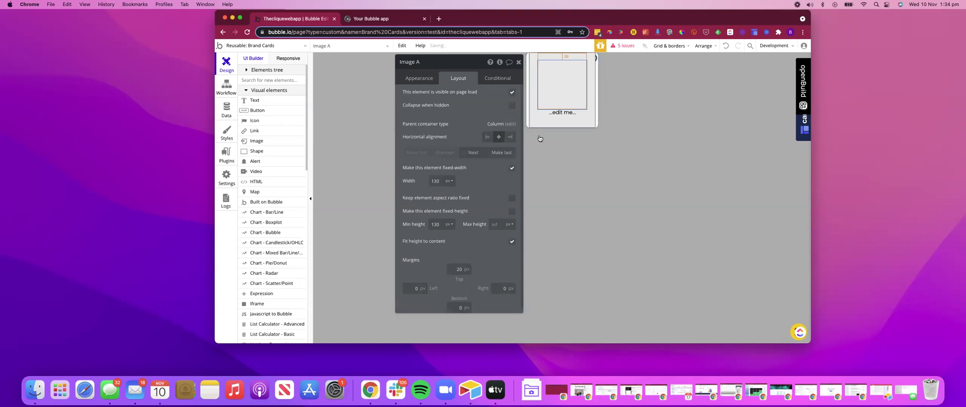
Remove Group Brand's preset style and set its background style to None
click(572, 122)
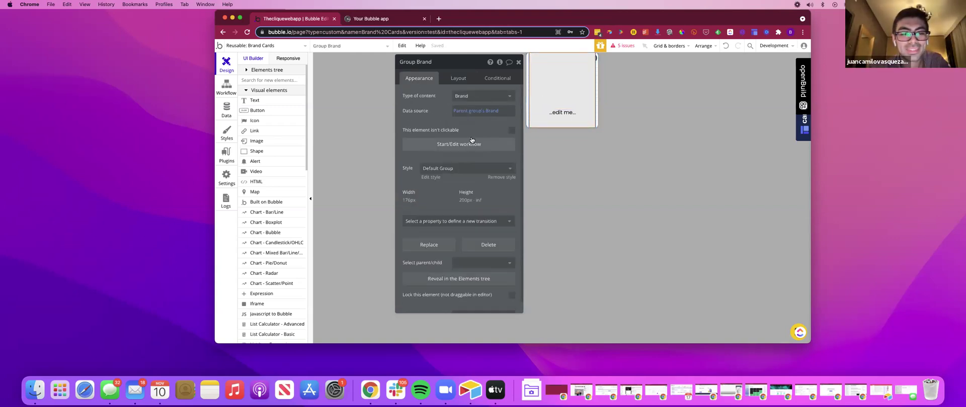
scroll(490, 166, down, 1)
click(494, 166)
scroll(491, 166, down, 2)
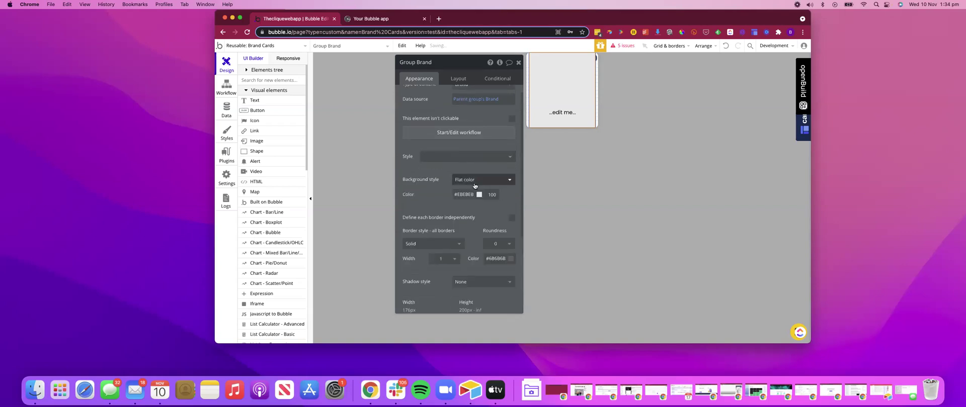
click(481, 137)
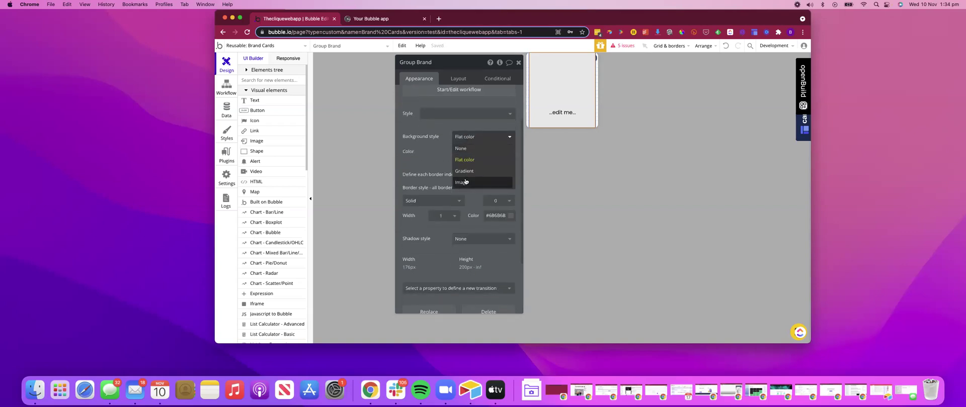
click(463, 148)
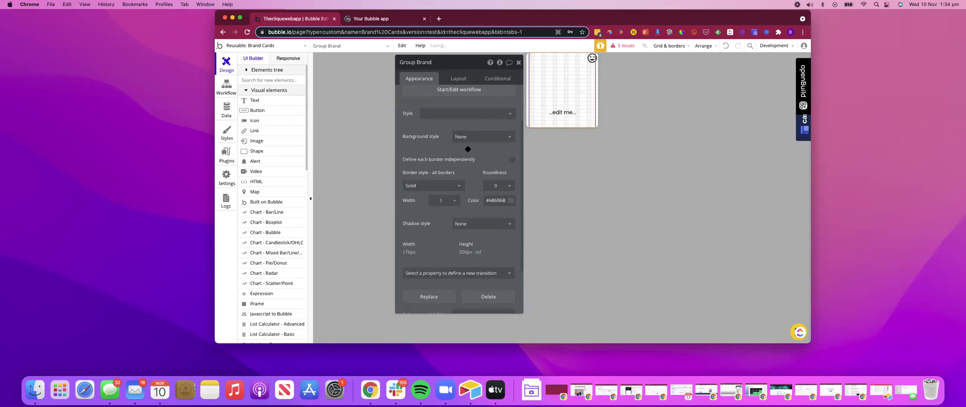
Set Group Brand's border style to None
click(557, 97)
click(562, 121)
click(597, 174)
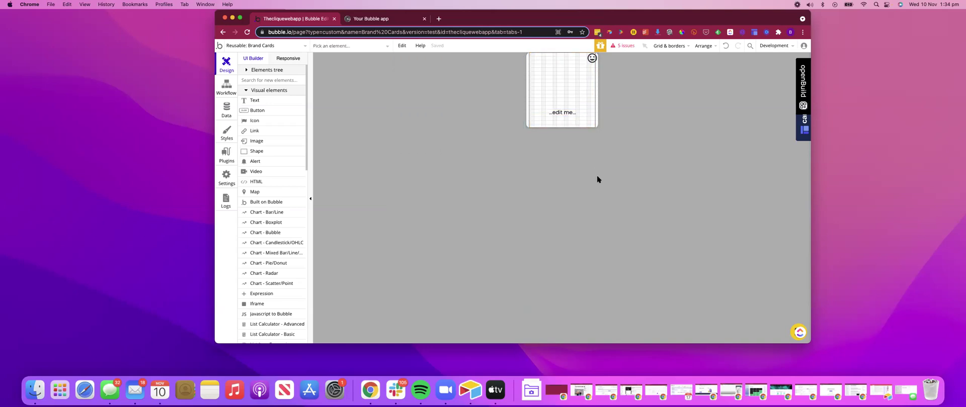
double_click(535, 87)
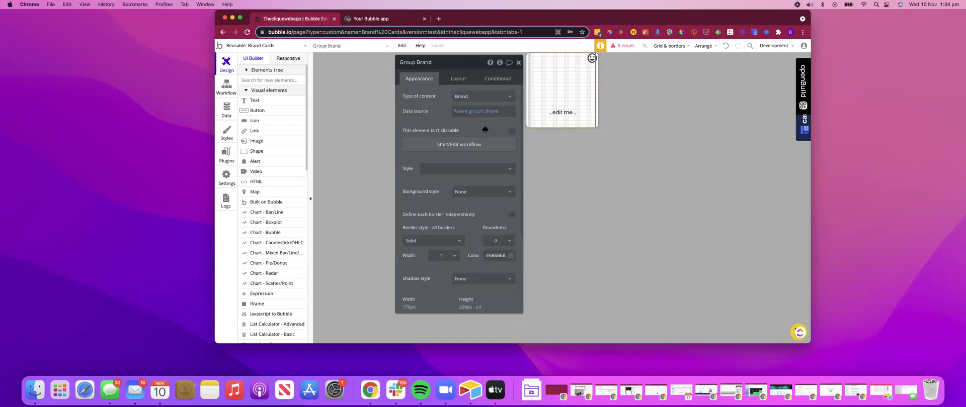
scroll(486, 207, down, 2)
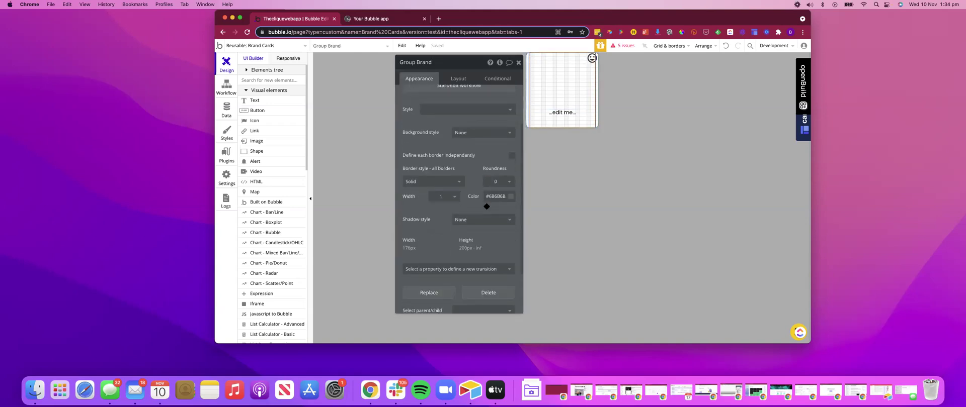
click(433, 181)
click(443, 197)
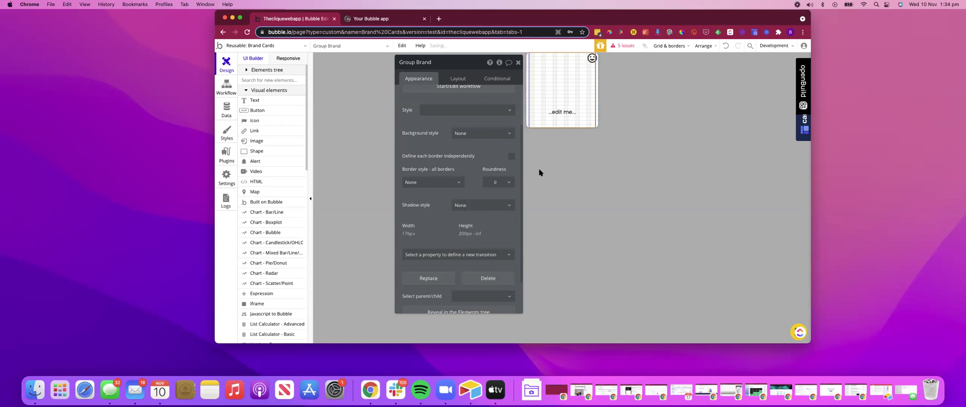
click(590, 169)
double_click(568, 111)
click(574, 99)
click(573, 112)
Give Image A a bottom margin of 5 in its Layout settings
click(574, 99)
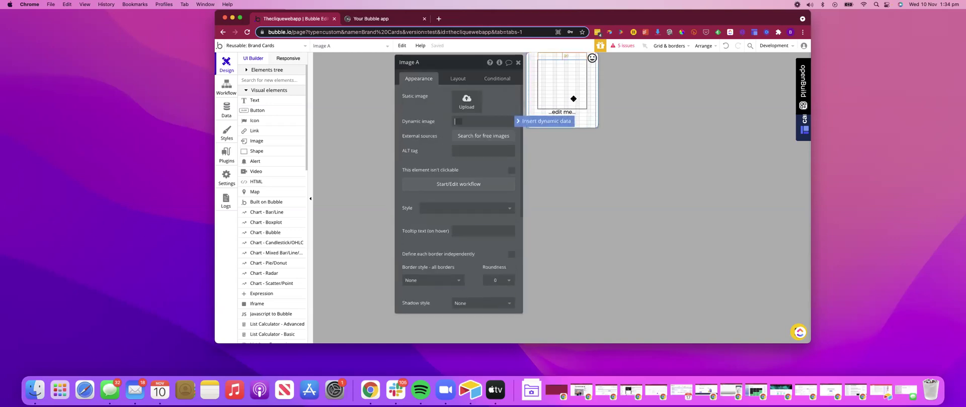
click(455, 79)
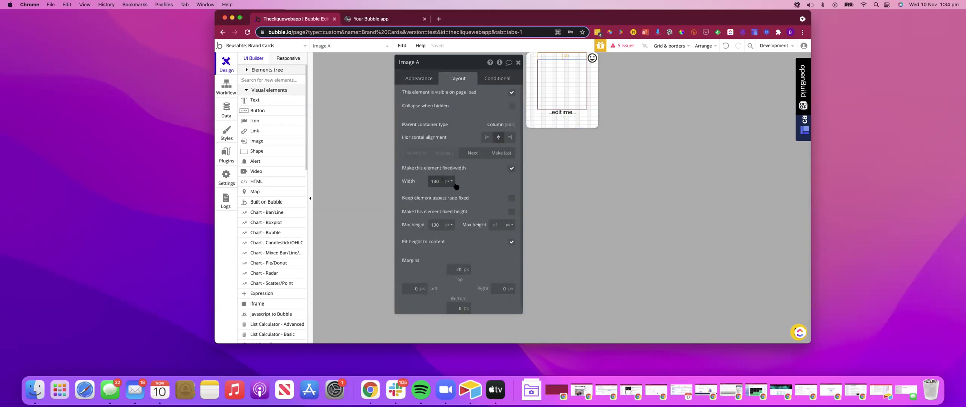
scroll(458, 281, down, 1)
click(457, 305)
text(5)
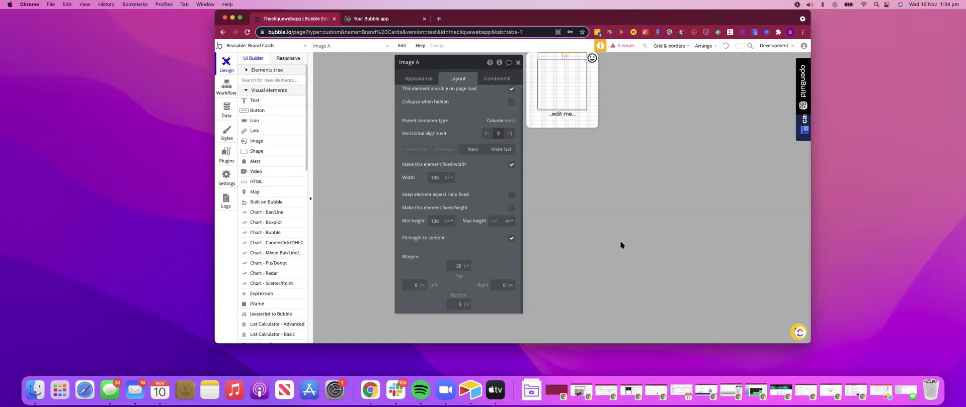
Copy and paste Text A to create Text B beneath it
click(559, 113)
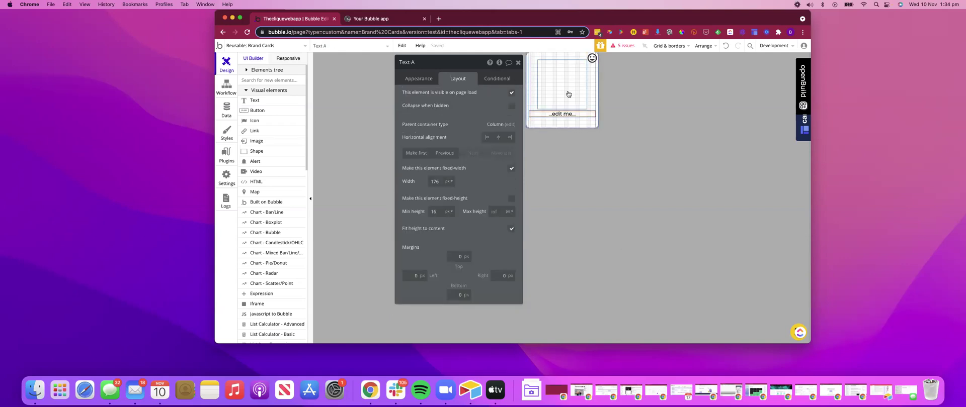
click(653, 153)
click(576, 115)
key(super+v)
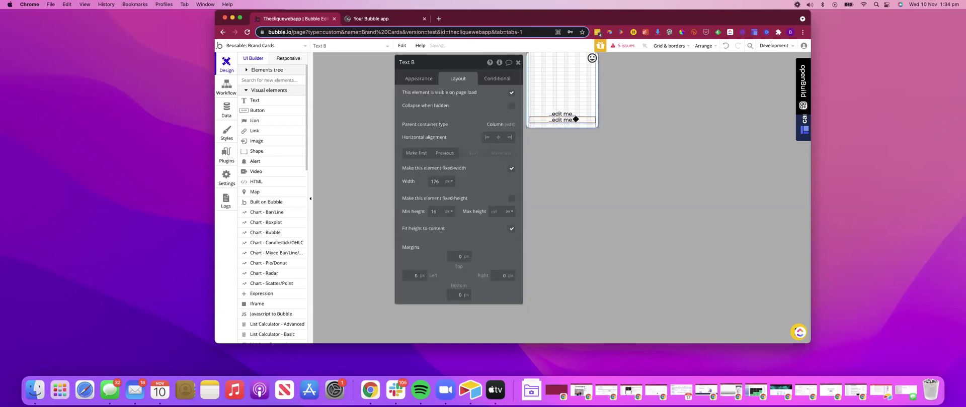
click(457, 295)
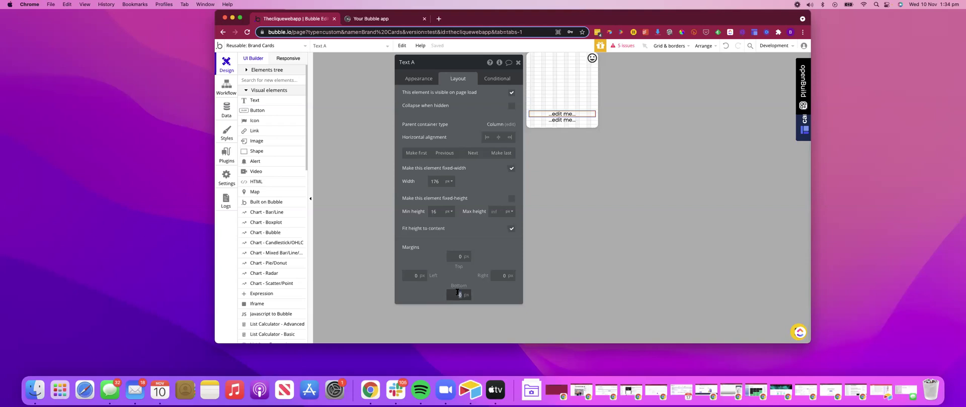
click(582, 217)
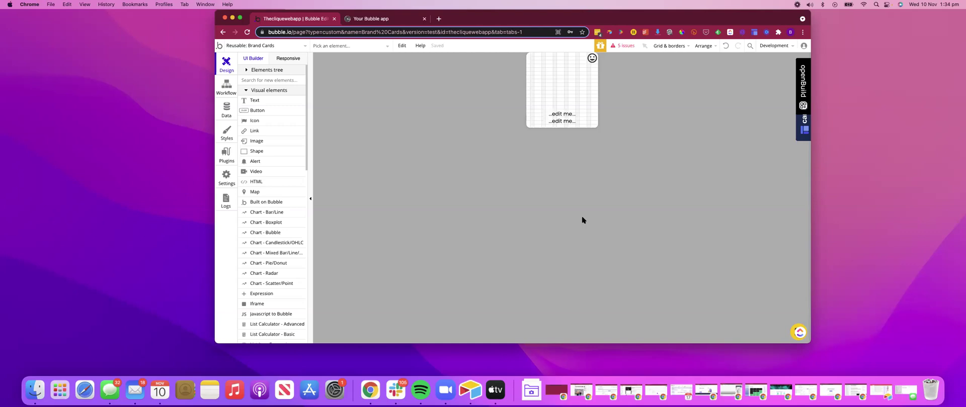
double_click(581, 58)
click(592, 59)
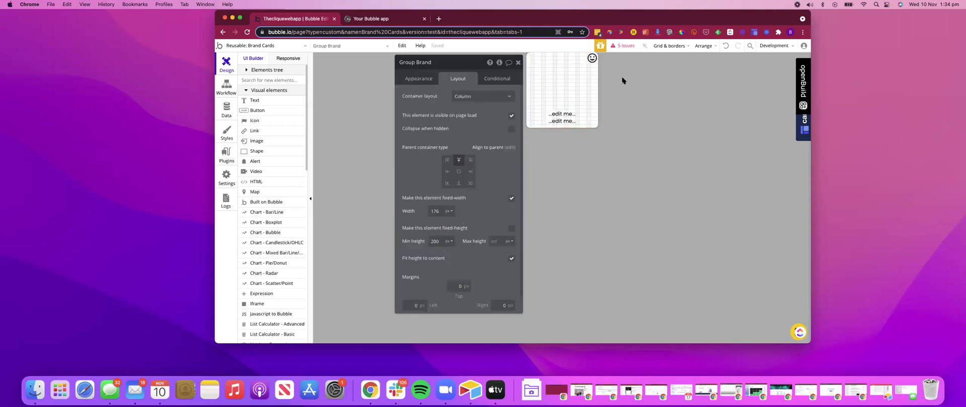
double_click(587, 63)
click(591, 59)
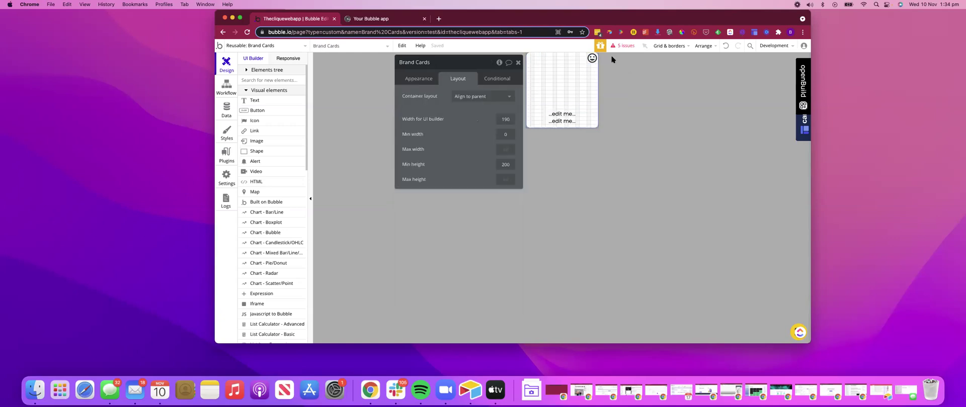
click(592, 59)
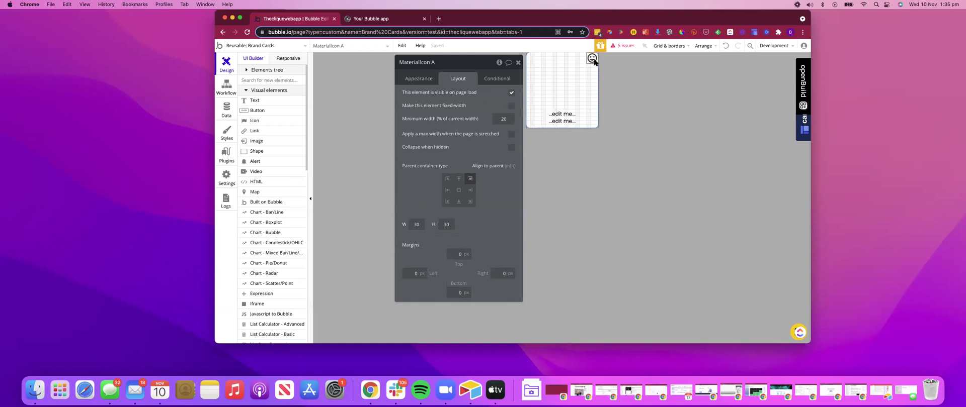
right_click(593, 59)
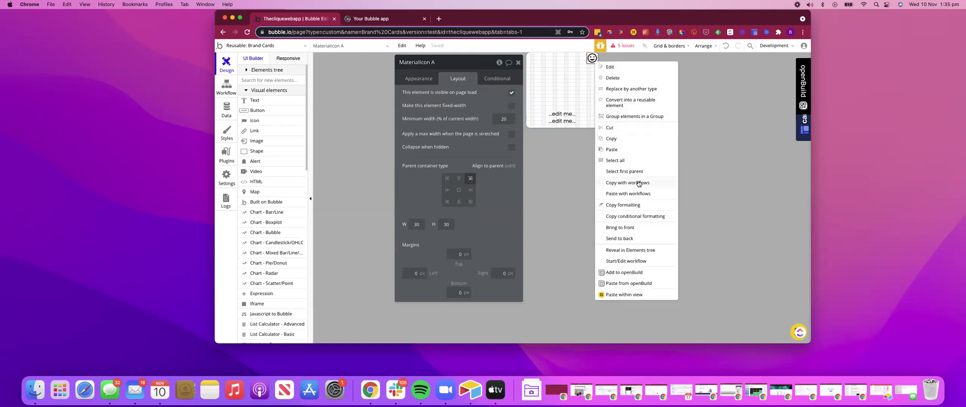
click(638, 228)
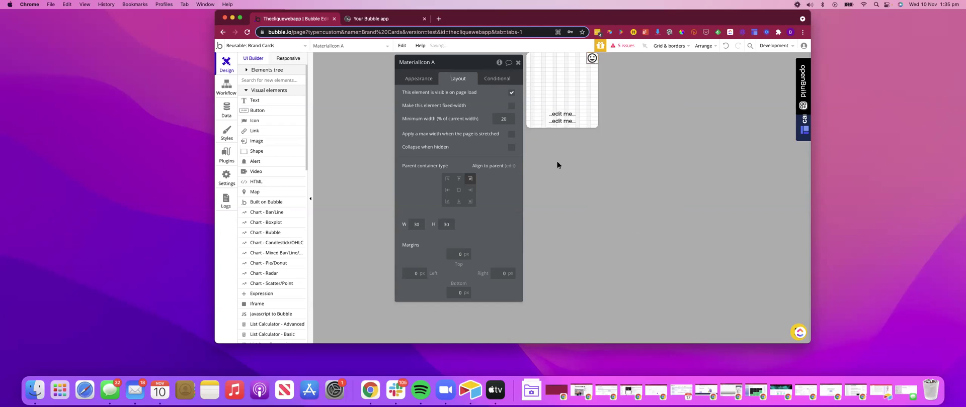
click(588, 159)
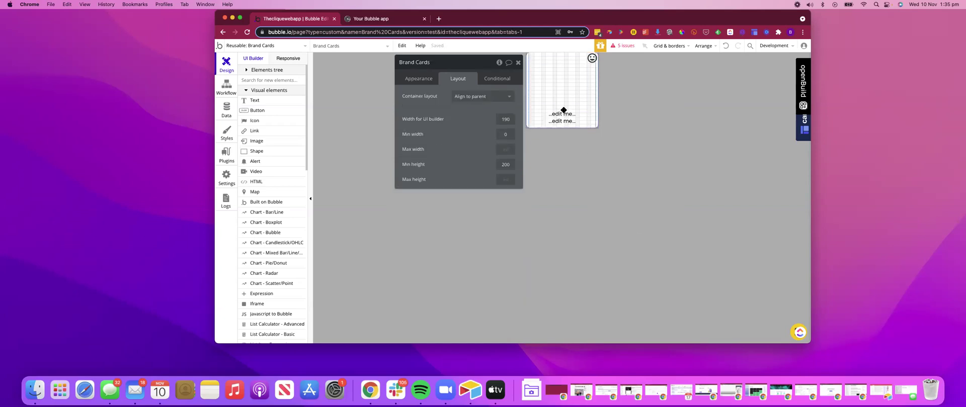
click(564, 113)
click(587, 138)
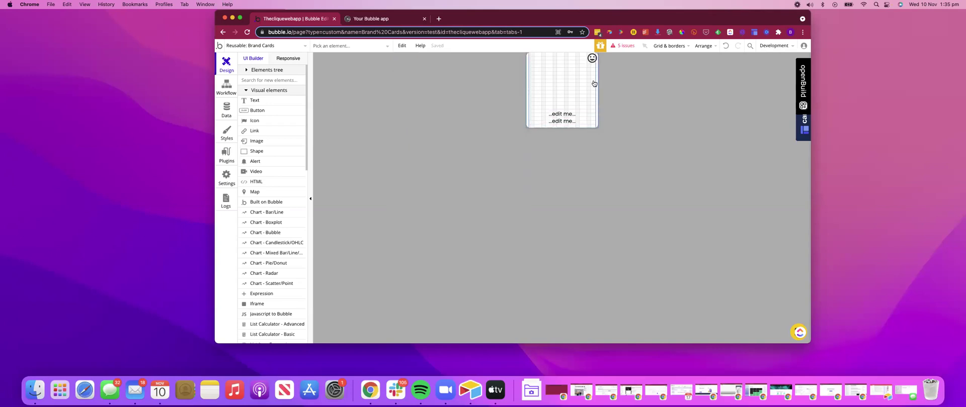
double_click(646, 118)
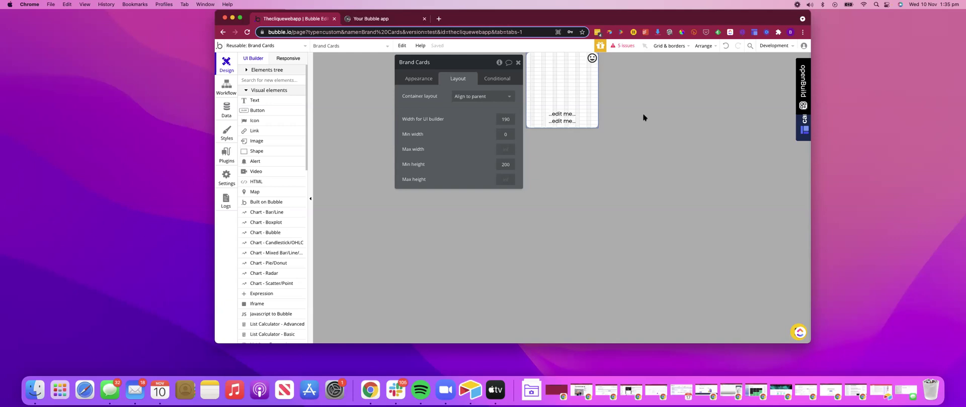
click(518, 63)
click(762, 114)
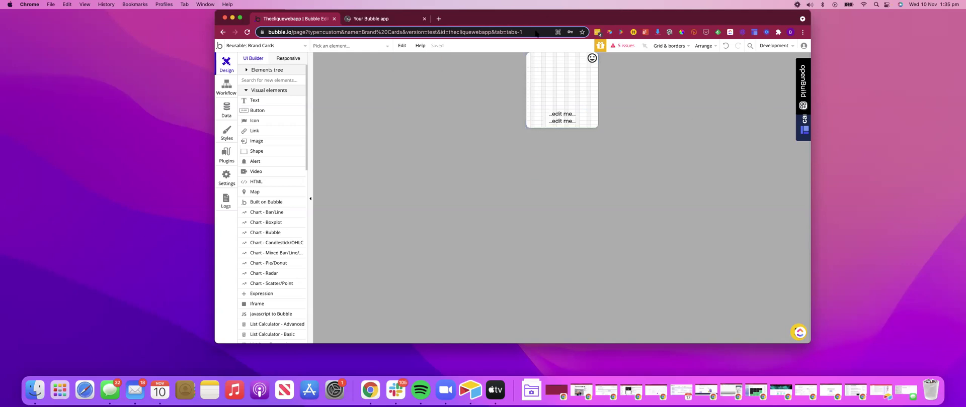
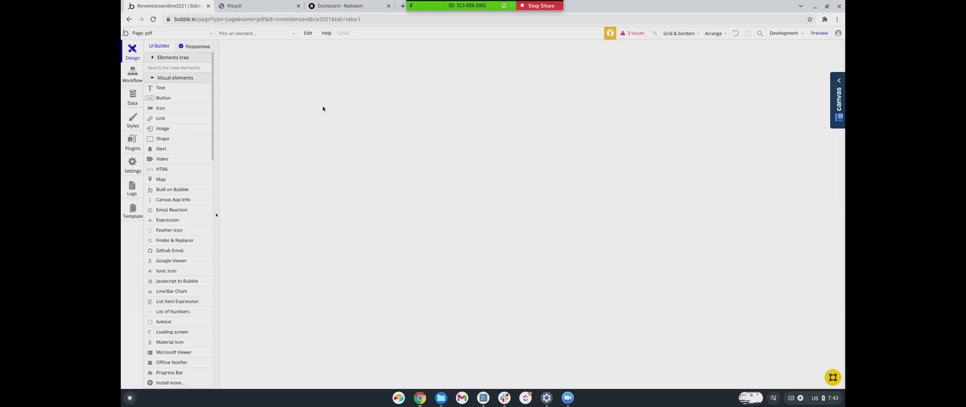
Upload Profile.pdf from Downloads as MicrosoftViewer A's static file
double_click(460, 99)
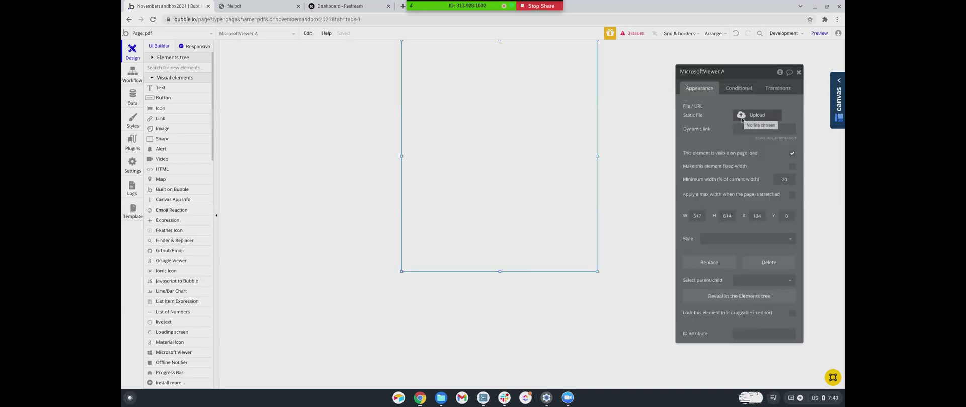
click(742, 116)
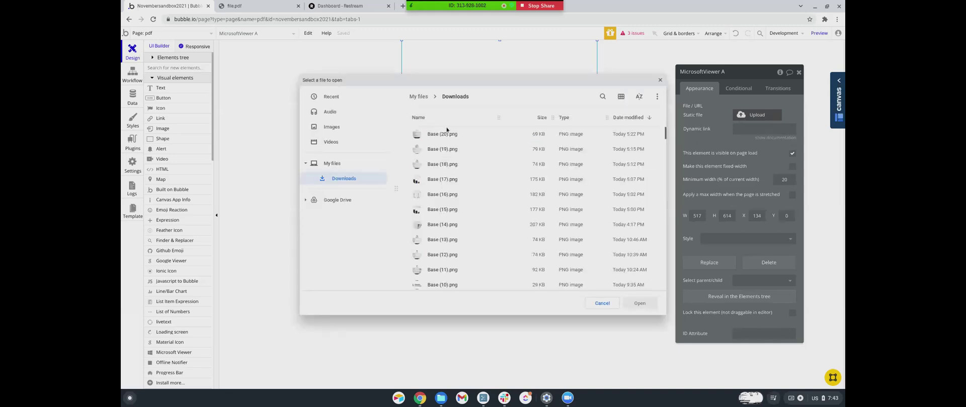
click(602, 96)
text(file)
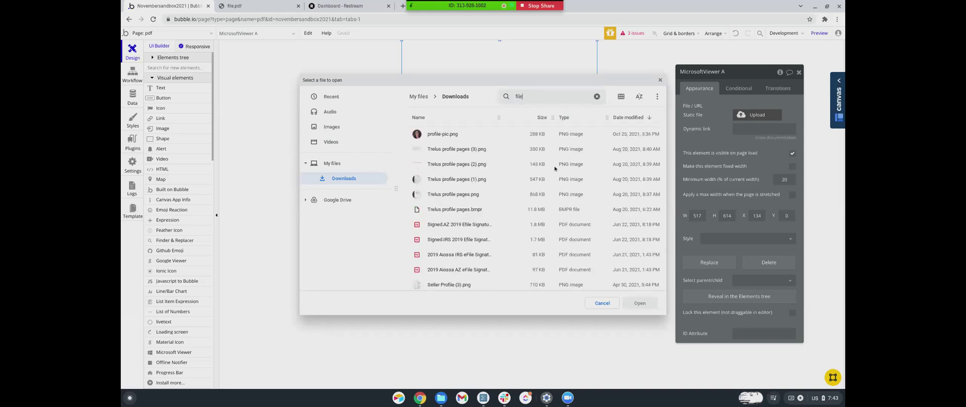
scroll(513, 188, down, 3)
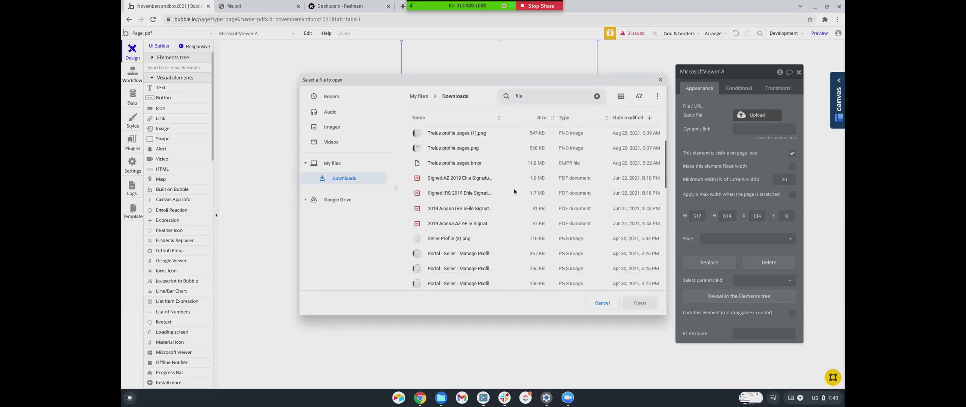
text(.pd)
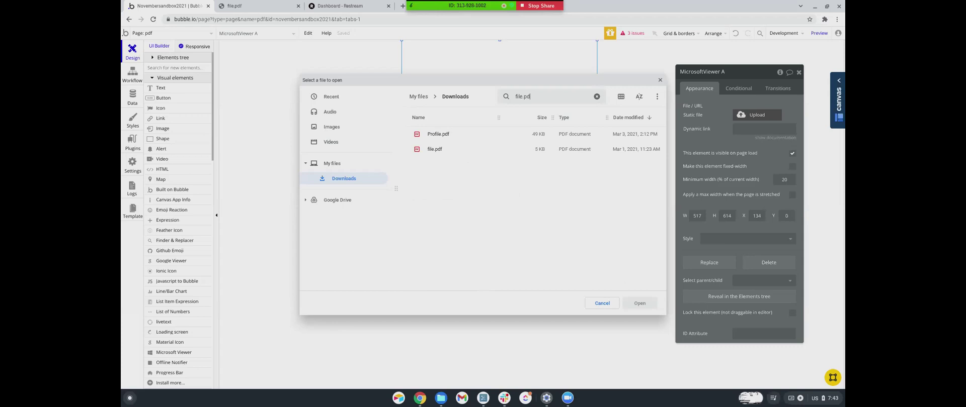
click(437, 140)
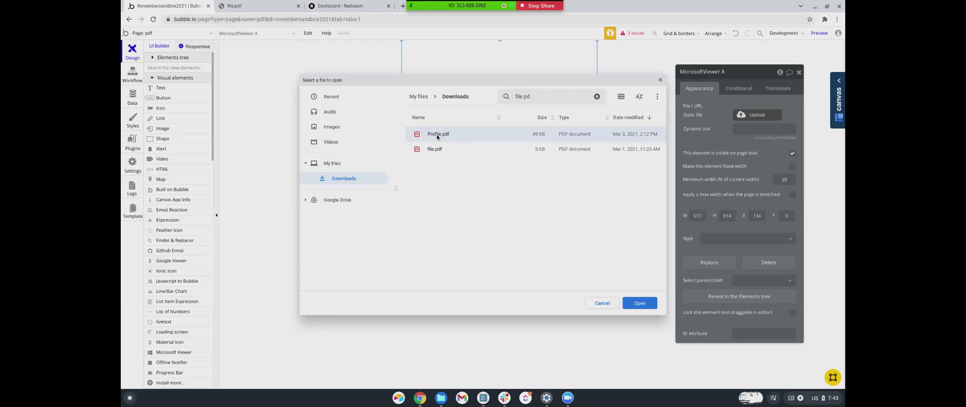
double_click(437, 137)
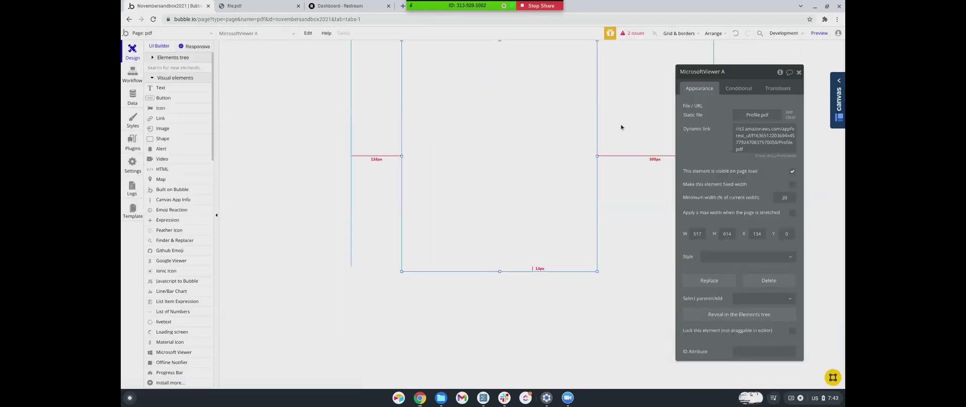
Resize MicrosoftViewer A to 693 × 764 and preview the page
drag(500, 272, 493, 322)
click(582, 162)
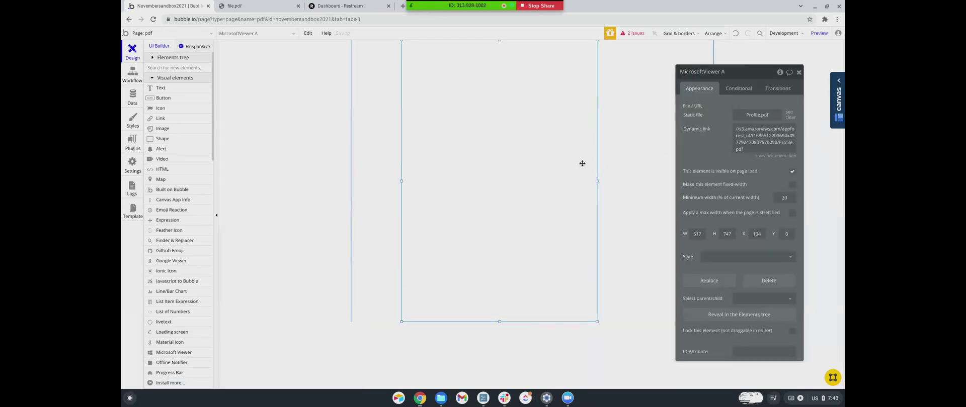
drag(594, 179, 664, 181)
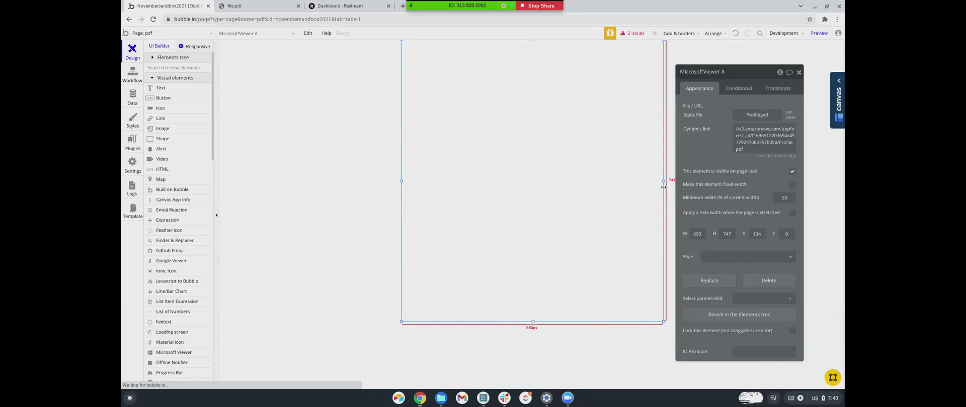
drag(532, 322, 532, 329)
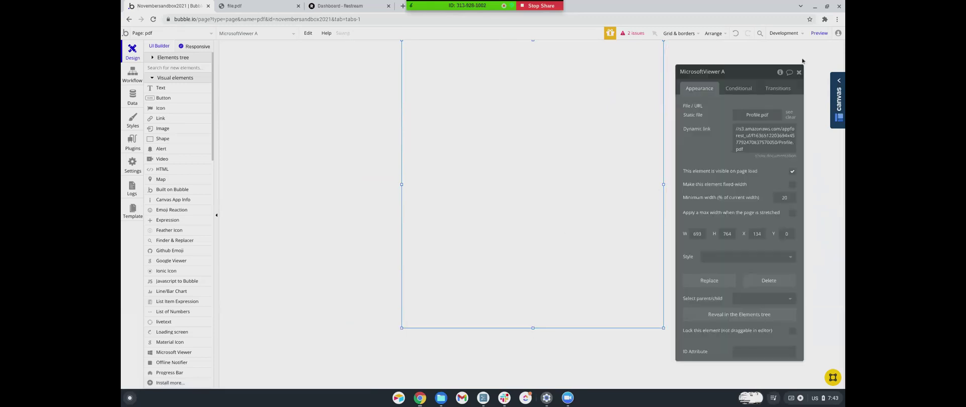
click(825, 35)
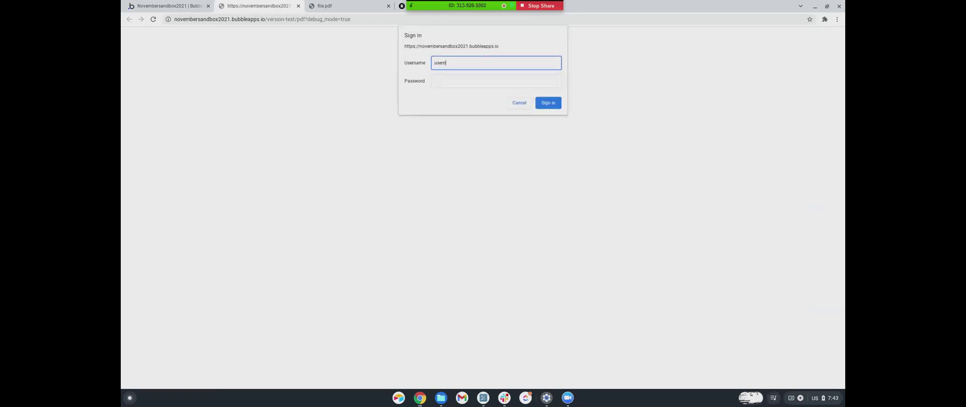
Sign in to the preview with the username and password, then return to the Bubble editor
key(Tab)
text(p)
key(Return)
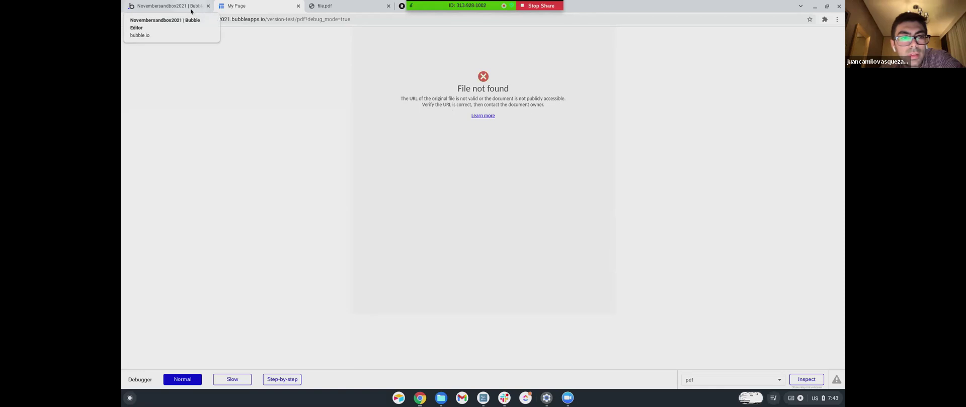
click(166, 6)
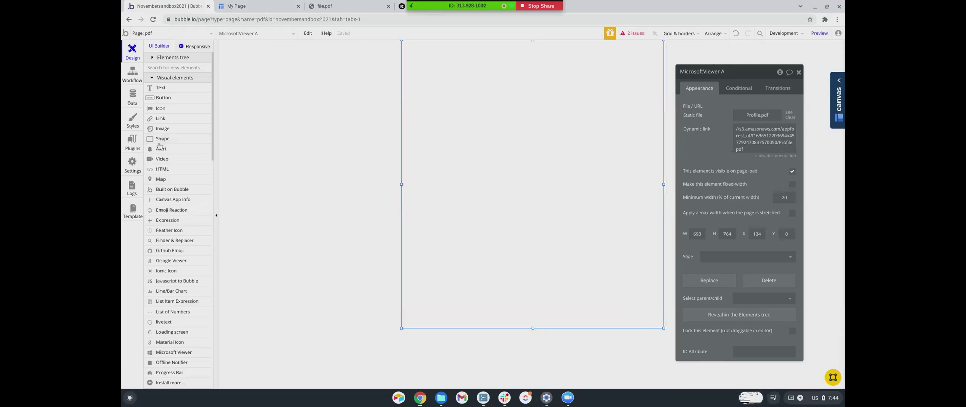
Delete MicrosoftViewer A and draw a Google Viewer across the page area
scroll(159, 145, down, 4)
scroll(163, 201, up, 2)
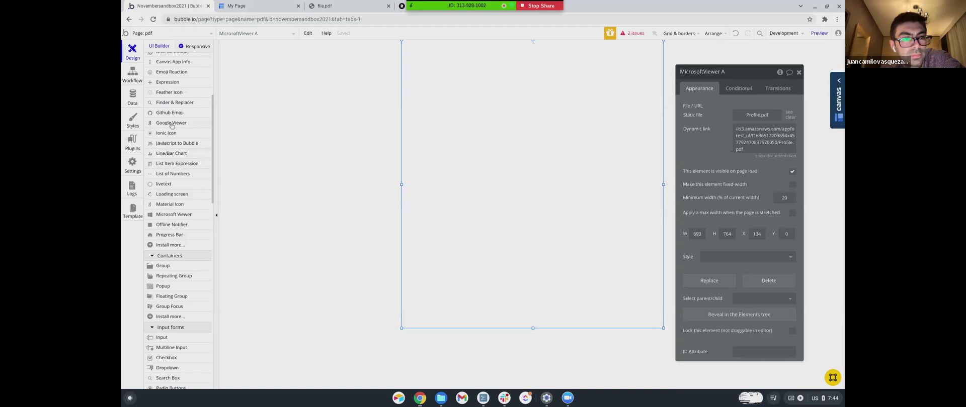
key(Delete)
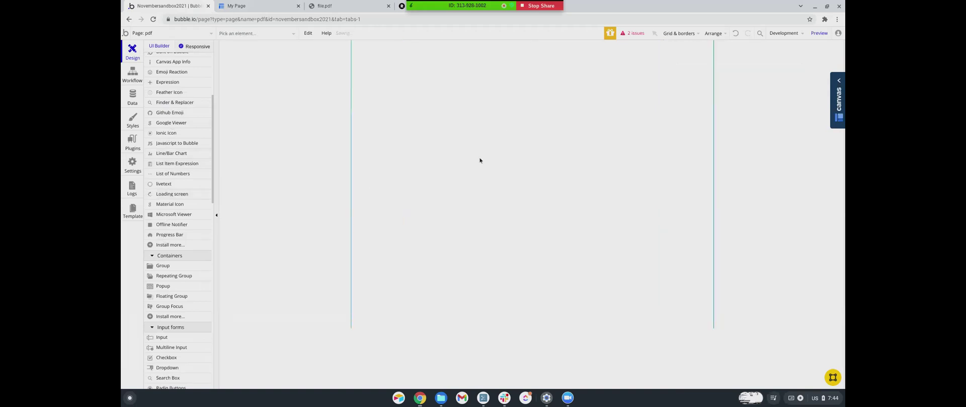
scroll(154, 150, up, 1)
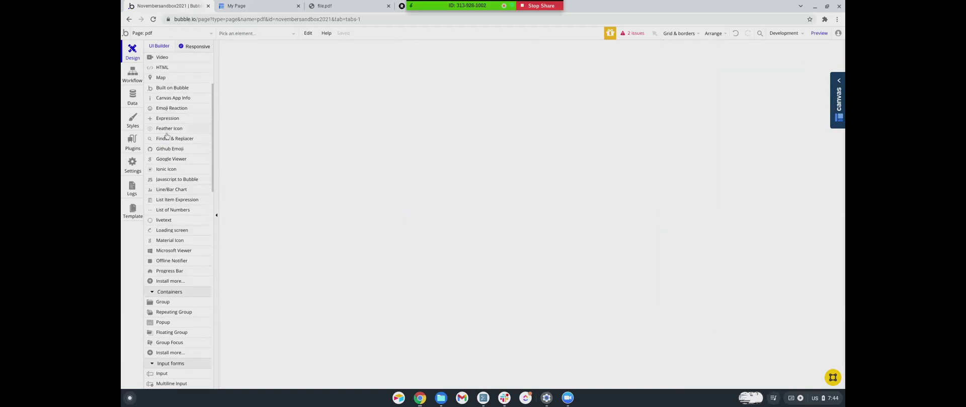
click(167, 160)
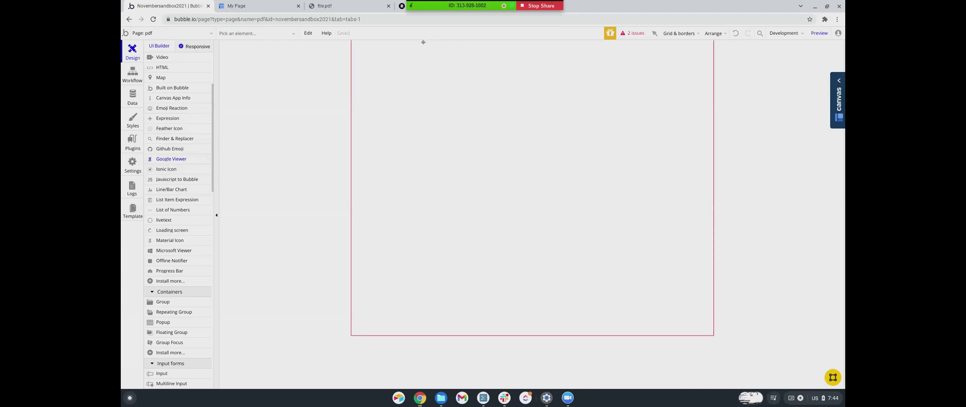
drag(422, 44, 664, 333)
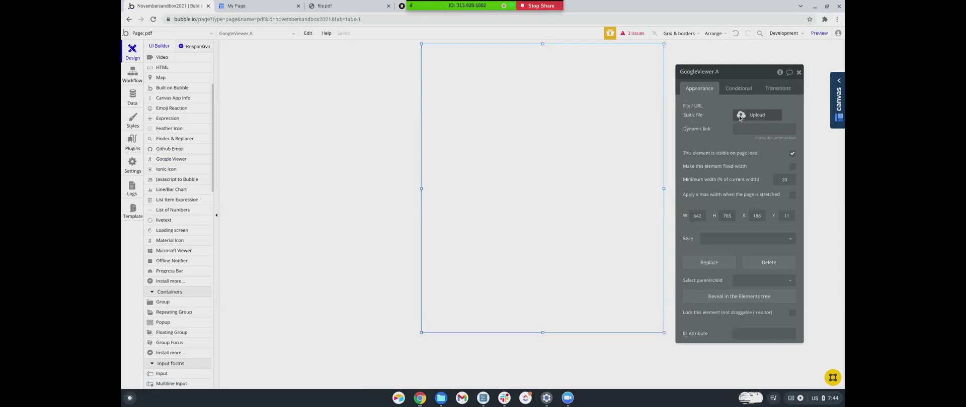
Upload Profile.pdf as the Google Viewer's file and preview the page
click(743, 115)
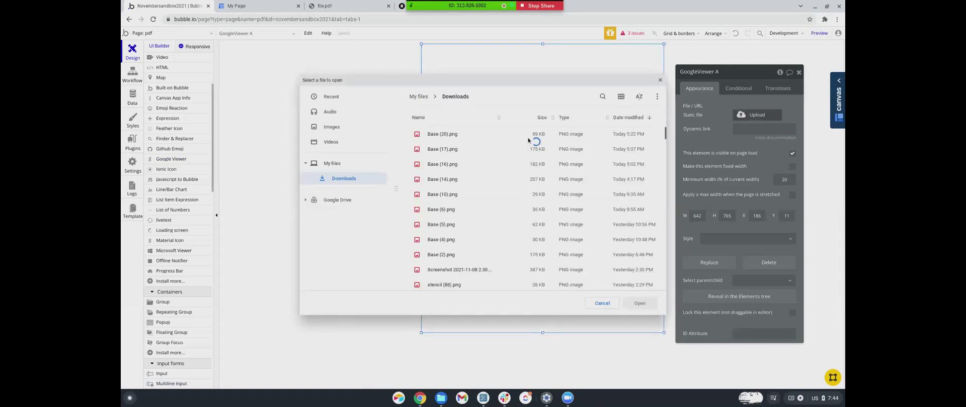
click(602, 96)
text(profile)
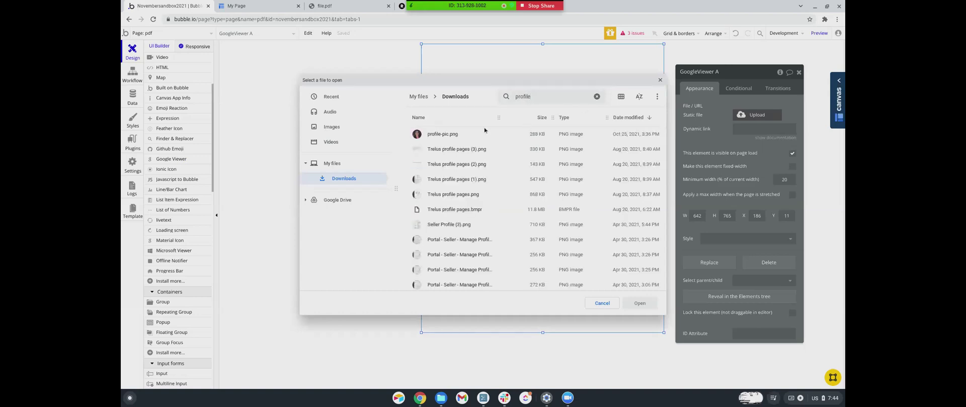
text(.pd)
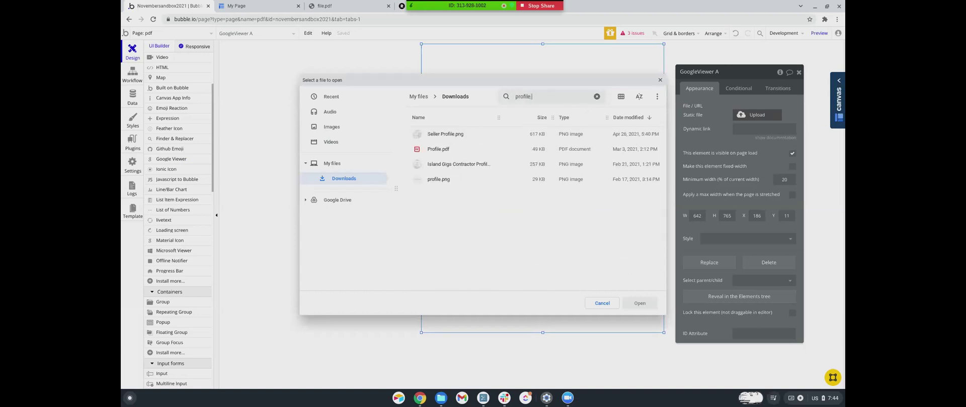
double_click(435, 135)
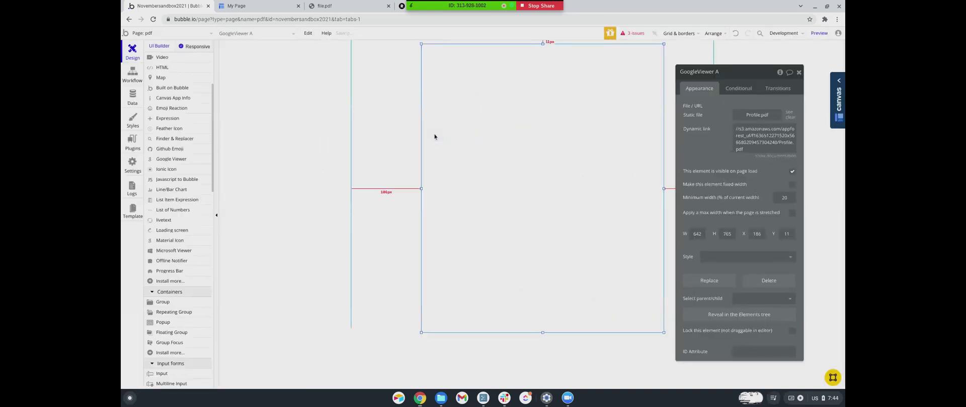
click(819, 33)
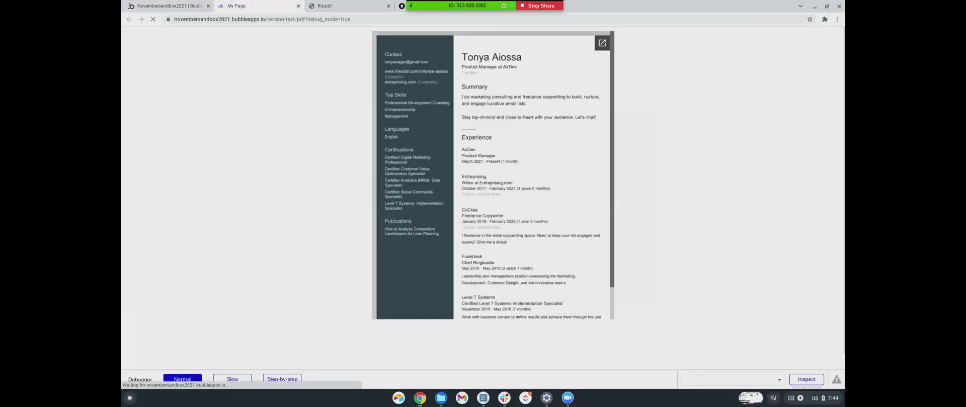
Review Profile.pdf rendered across two pages in the preview, then open the Downloads folder
scroll(564, 237, down, 2)
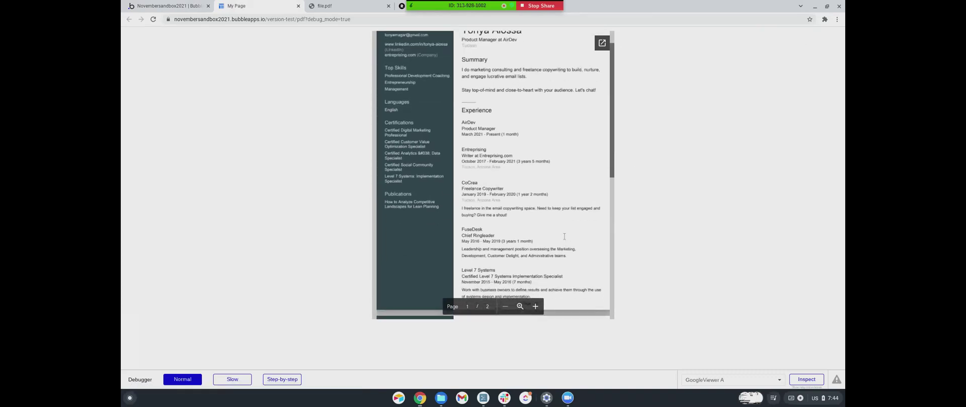
scroll(564, 236, down, 5)
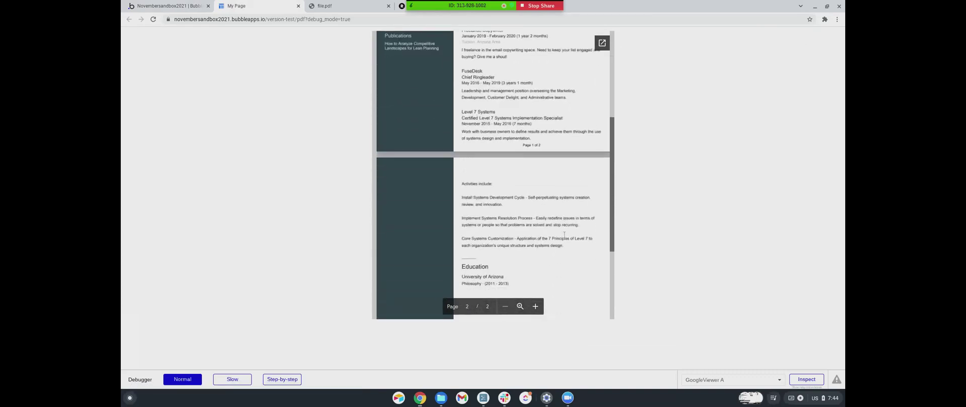
scroll(565, 235, down, 2)
scroll(564, 235, up, 8)
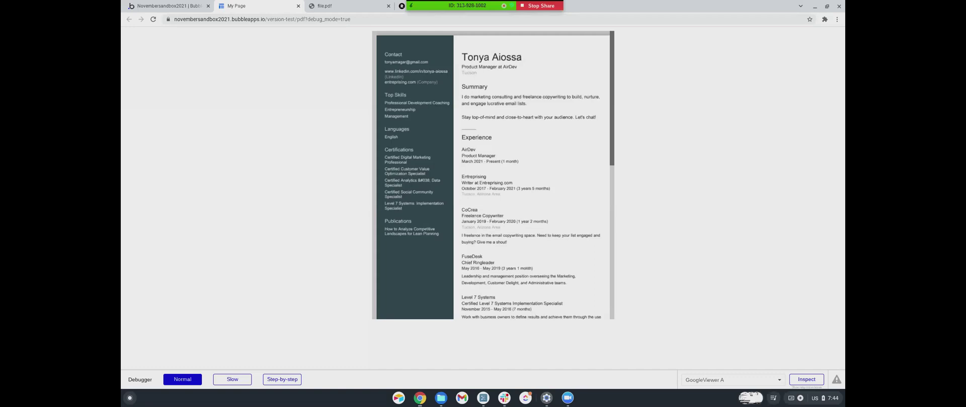
scroll(439, 175, down, 5)
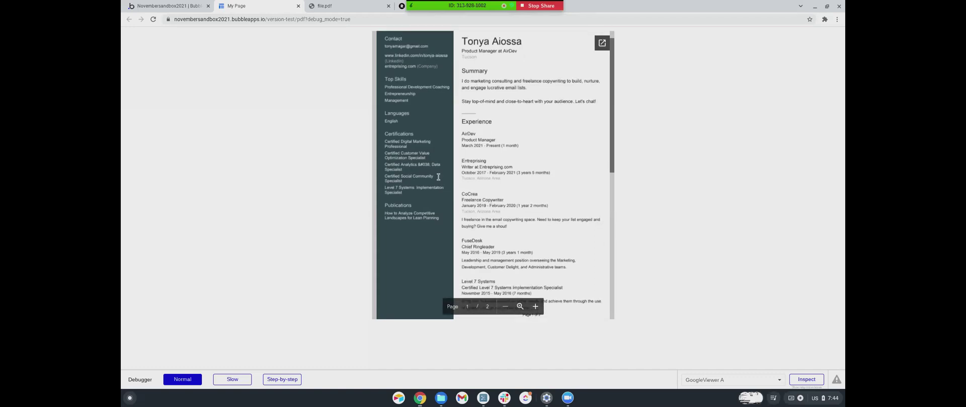
scroll(438, 174, down, 7)
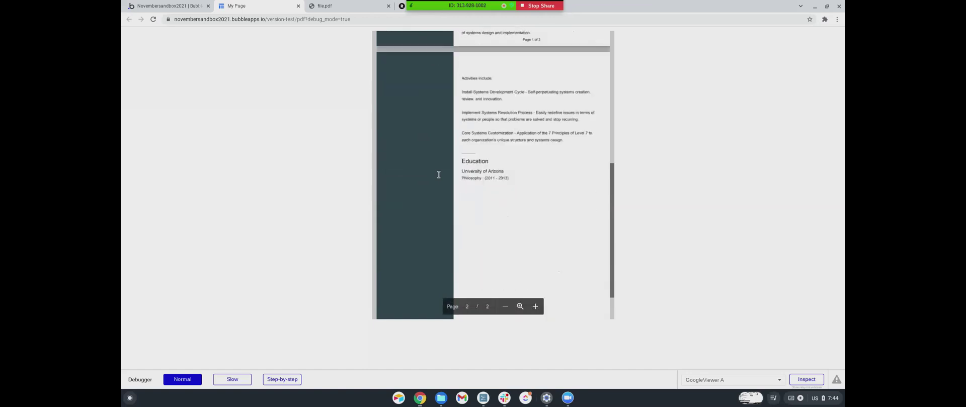
scroll(439, 175, up, 12)
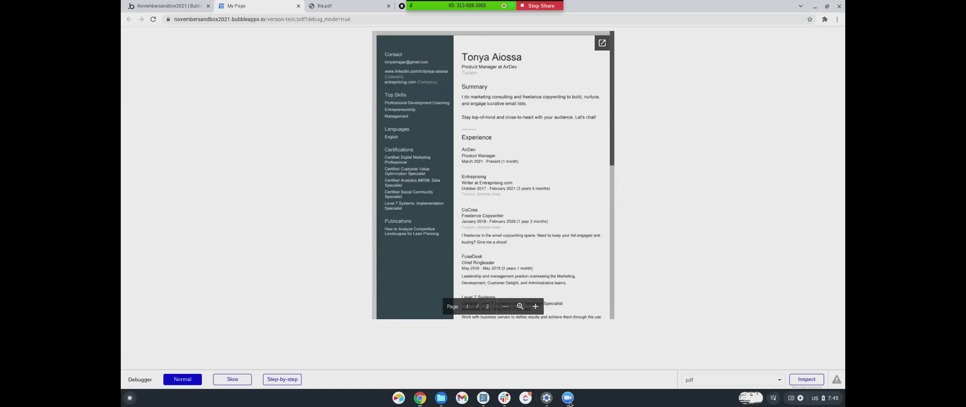
click(441, 398)
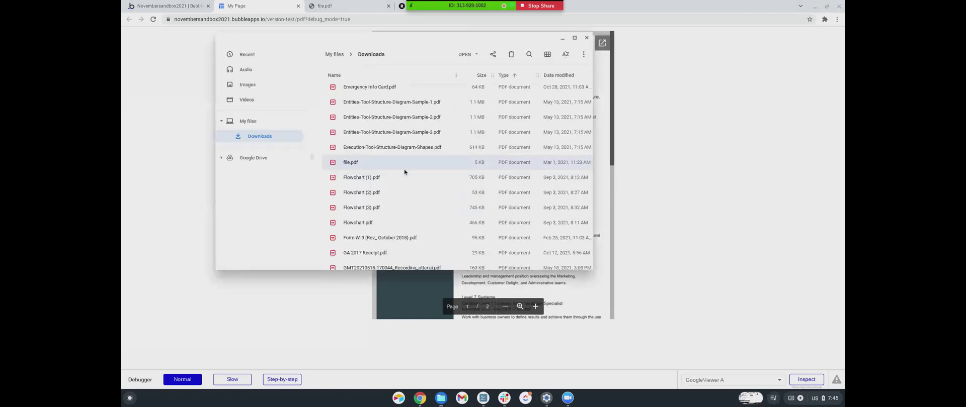
Search Downloads for 'profile' and open Profile.pdf in its own Chrome tab
click(530, 53)
text(profile)
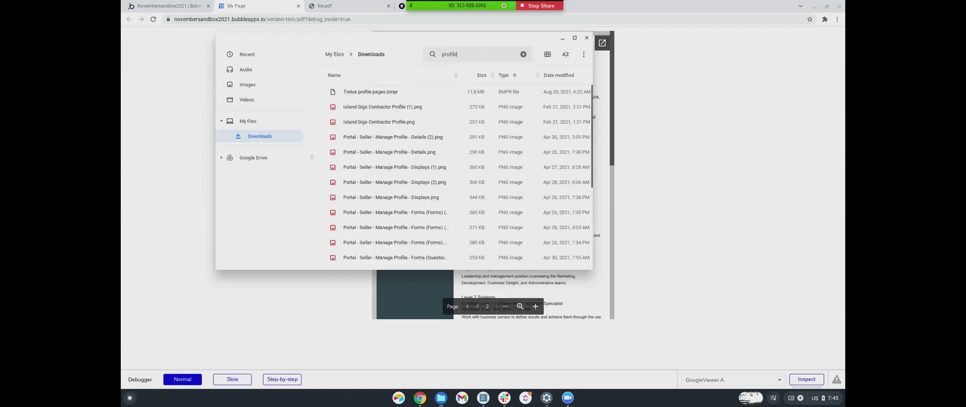
double_click(344, 95)
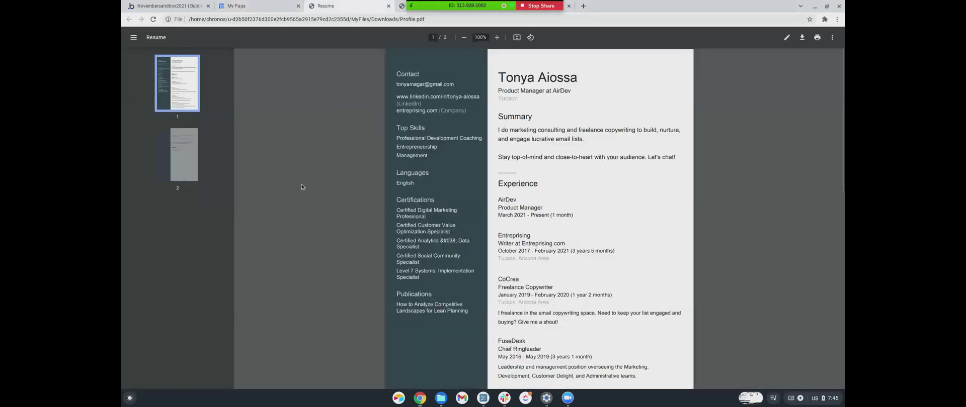
scroll(302, 187, down, 5)
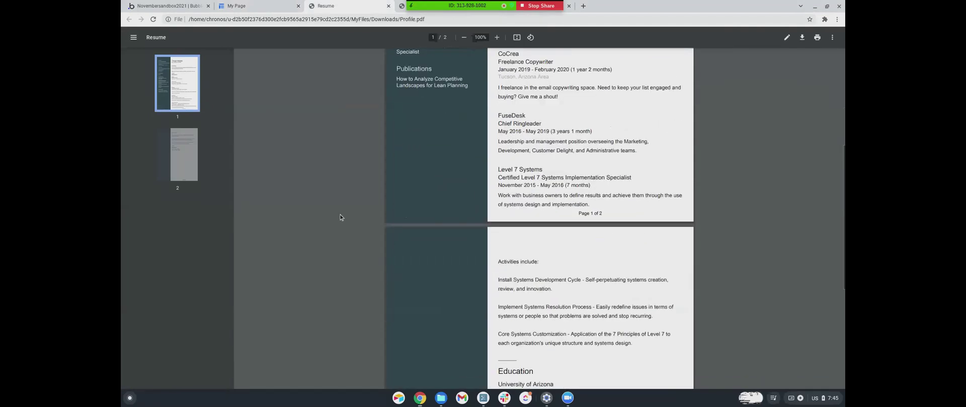
scroll(340, 217, up, 5)
Compare the standalone resume tab with the embedded preview, ending on the My Page preview
click(227, 4)
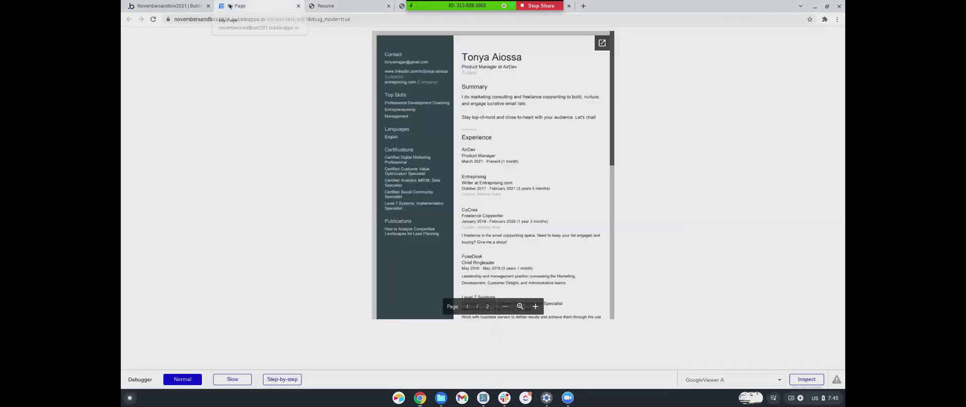
scroll(449, 135, down, 6)
scroll(450, 135, up, 6)
key(ctrl+Tab)
scroll(468, 134, down, 3)
scroll(469, 135, up, 3)
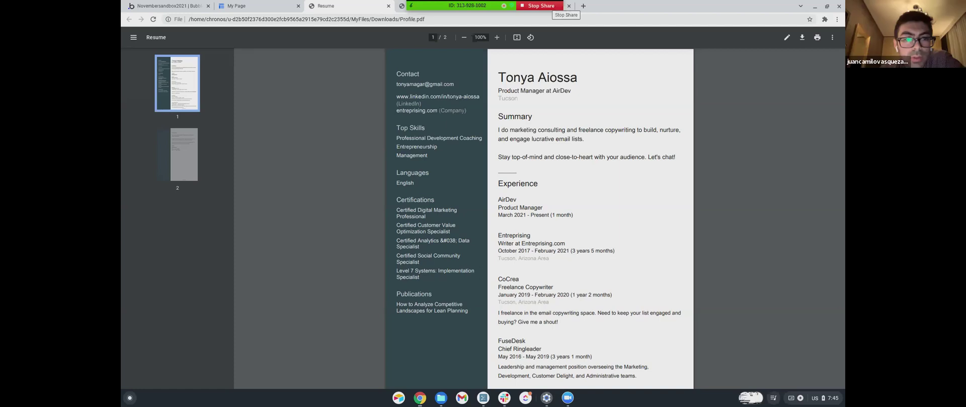
click(262, 6)
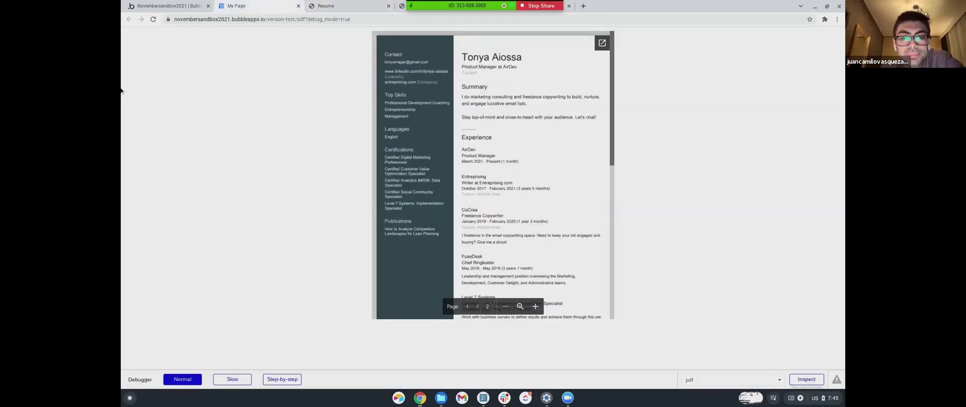
Pop the embedded resume out into a Google Docs viewer tab, then go back to the Bubble editor
scroll(427, 265, down, 1)
scroll(496, 226, down, 3)
scroll(492, 166, up, 3)
scroll(486, 122, down, 5)
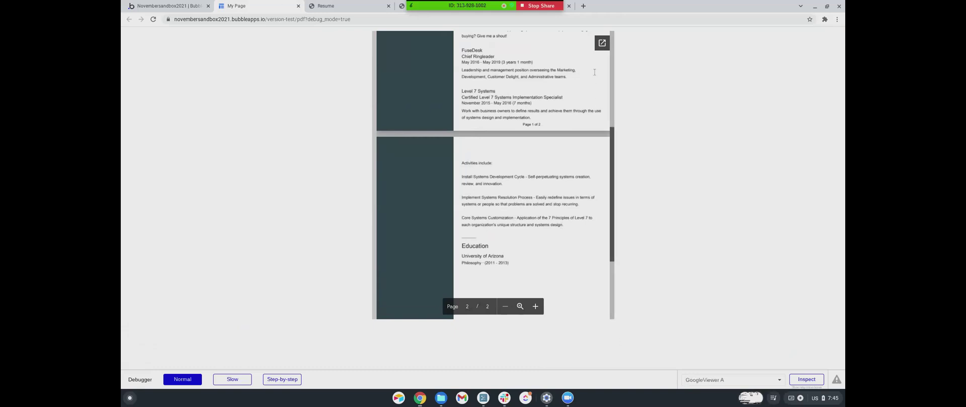
click(602, 43)
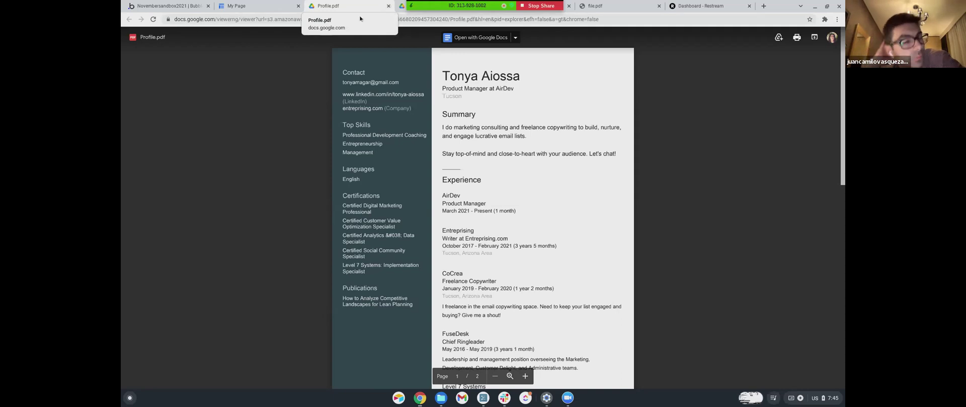
click(262, 6)
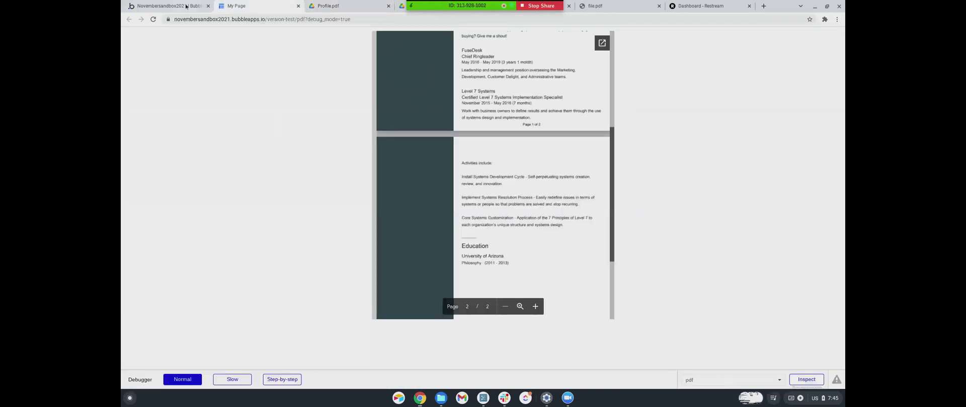
click(169, 6)
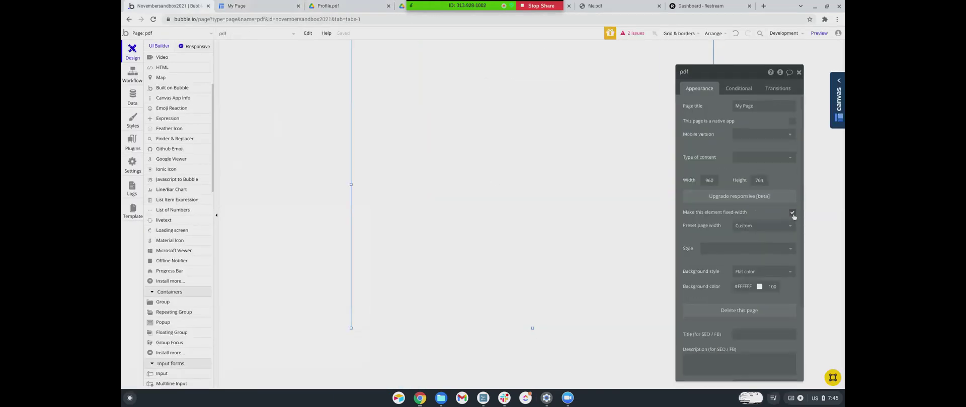
Uncheck 'Make this element fixed-width' on the pdf page and check the wider viewer in preview
click(793, 213)
click(818, 33)
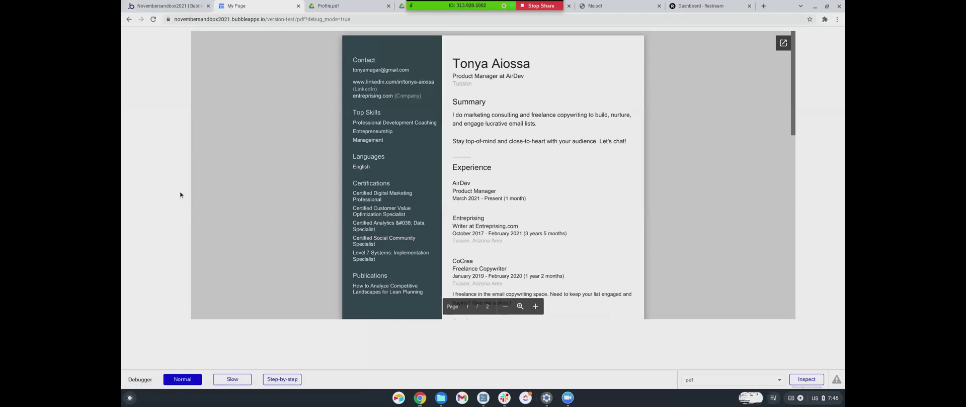
scroll(422, 224, down, 10)
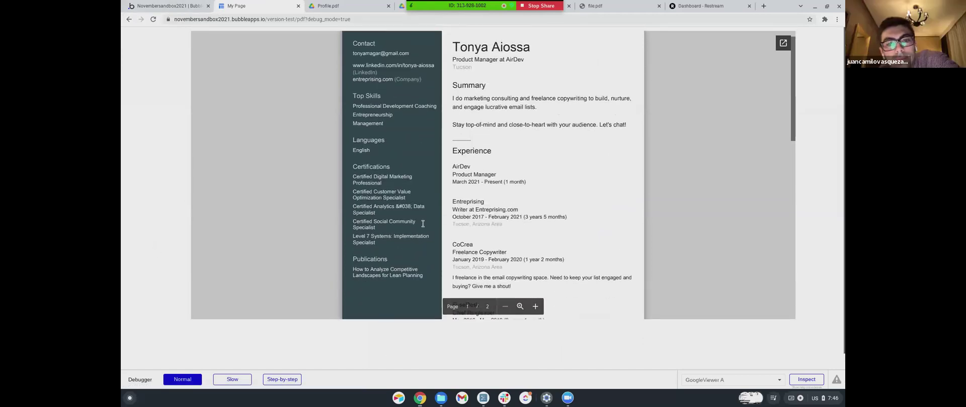
scroll(422, 224, down, 4)
scroll(423, 224, up, 15)
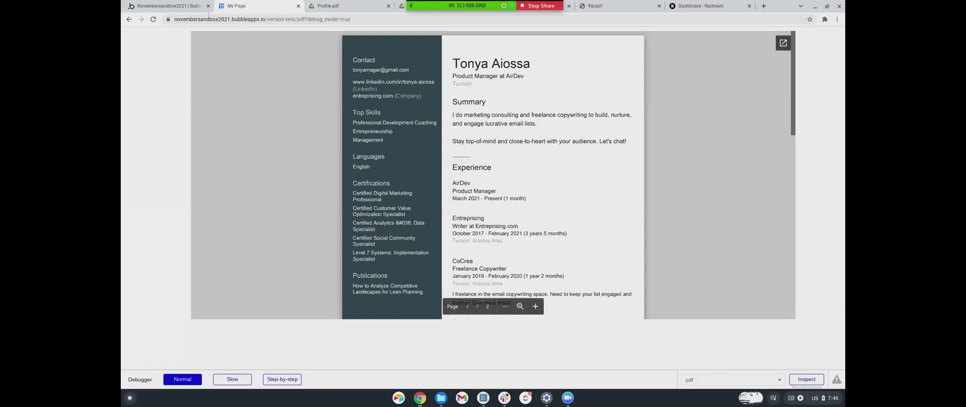
key(ctrl+shift+Tab)
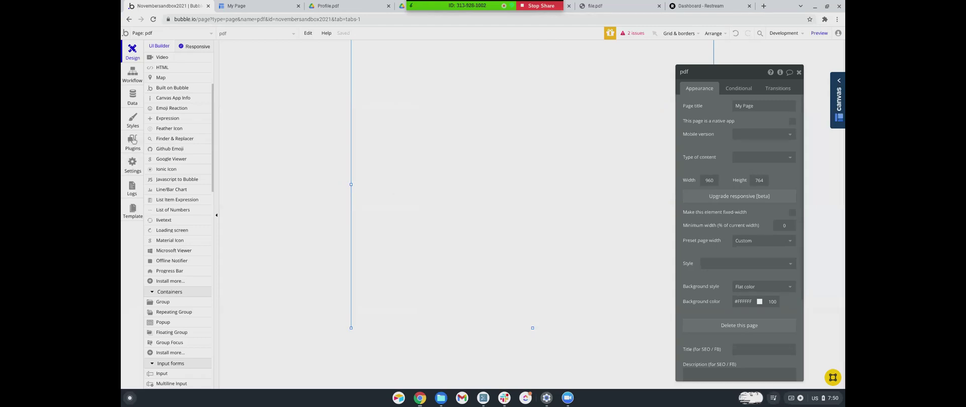
Open the Plugins tab and its Install New Plugins catalogue
click(132, 143)
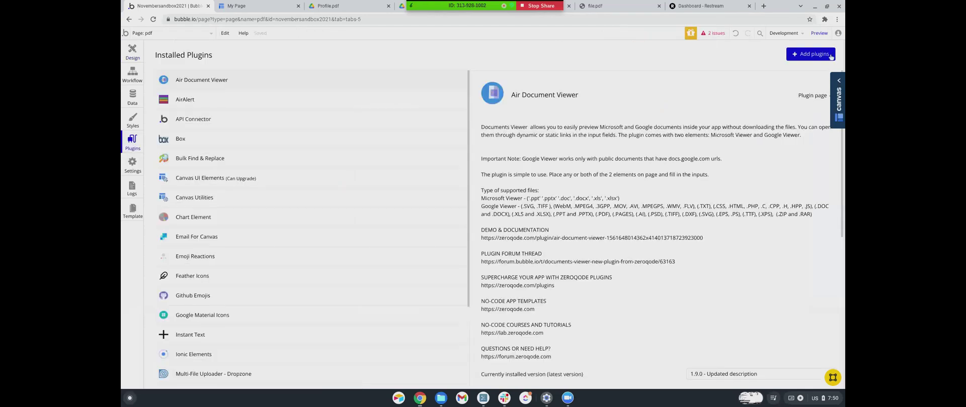
click(824, 56)
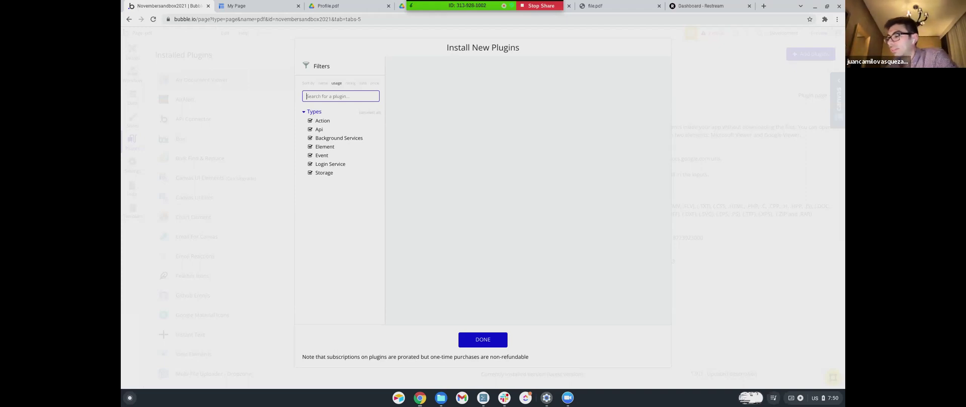
Search 'csv', install the 1T - CSV Creator plugin, and close the catalogue
text(csv)
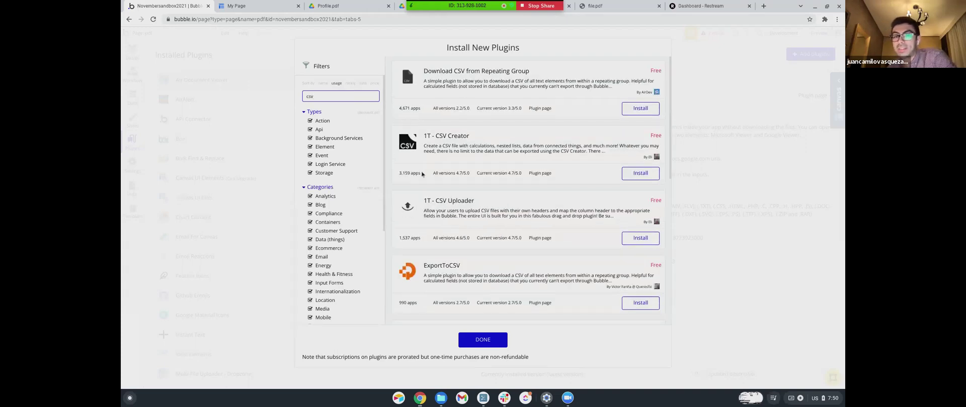
click(632, 178)
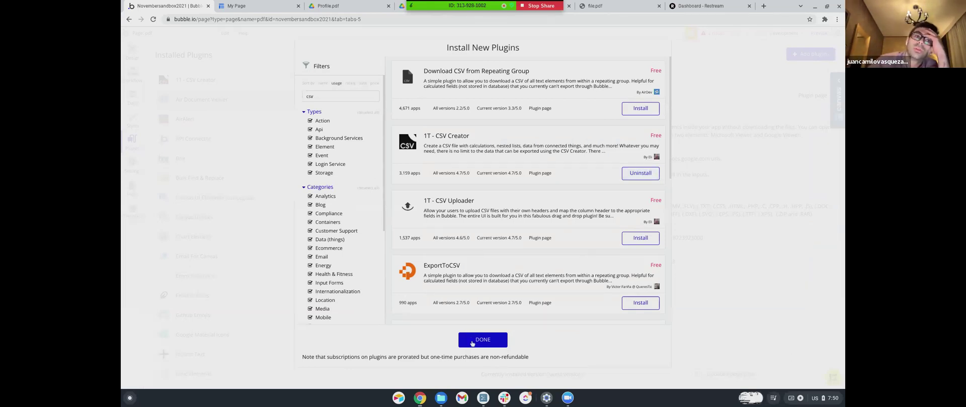
click(482, 340)
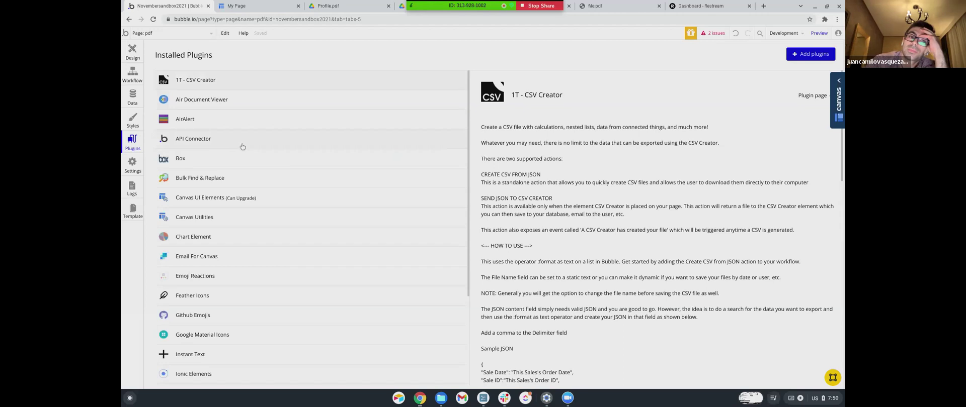
Read through the 1T - CSV Creator notes on CREATE CSV FROM JSON and SEND JSON TO CSV CREATOR
scroll(556, 228, down, 2)
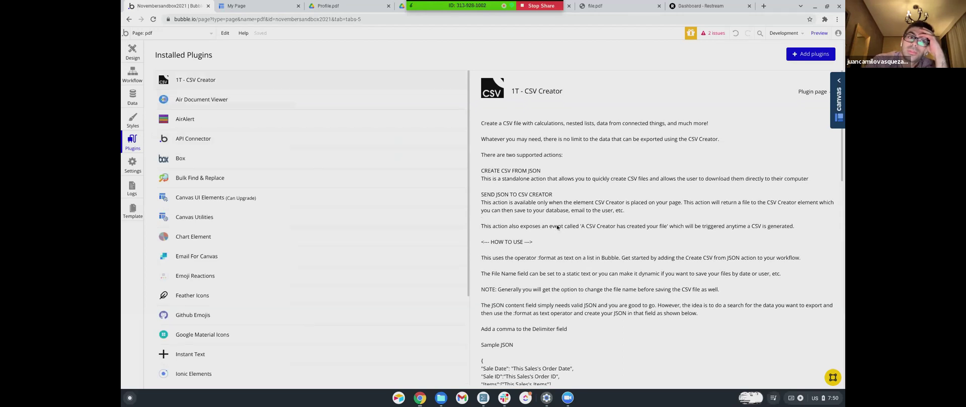
scroll(557, 228, down, 4)
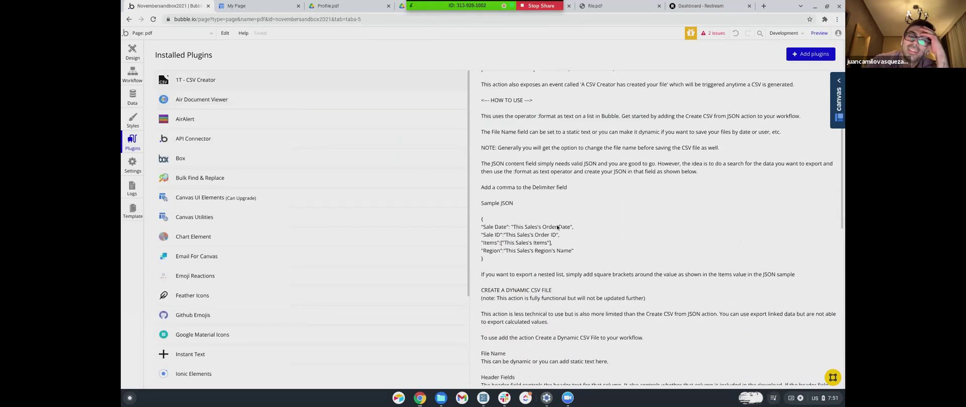
scroll(557, 228, down, 6)
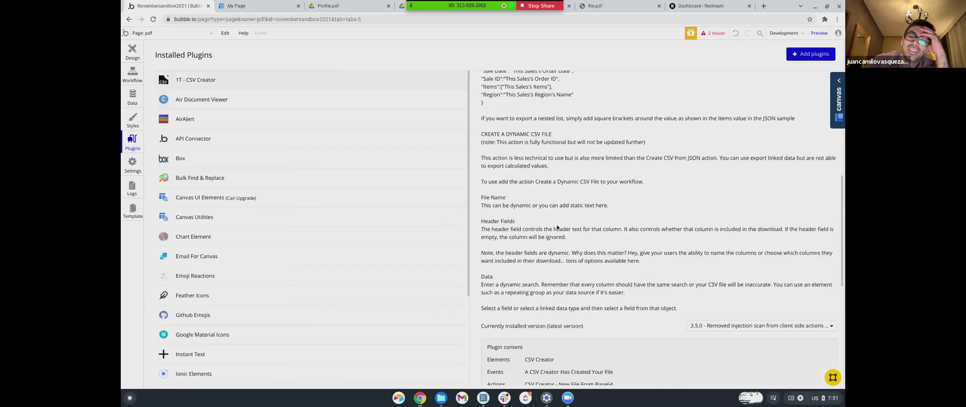
scroll(556, 227, up, 12)
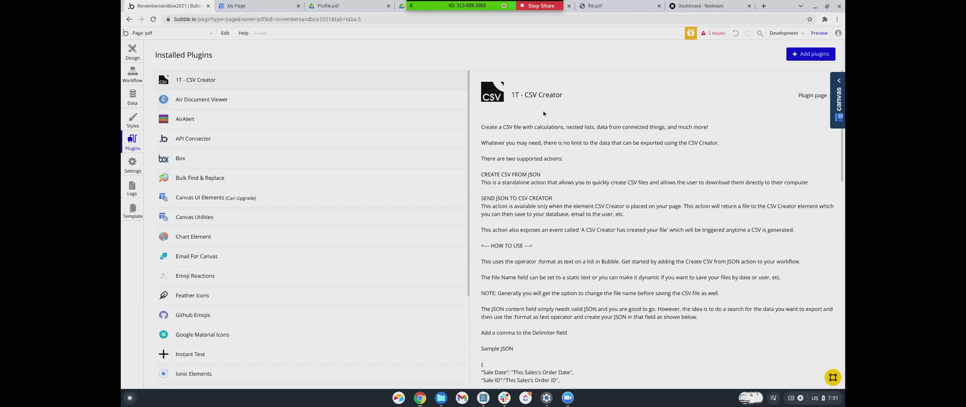
scroll(544, 173, down, 4)
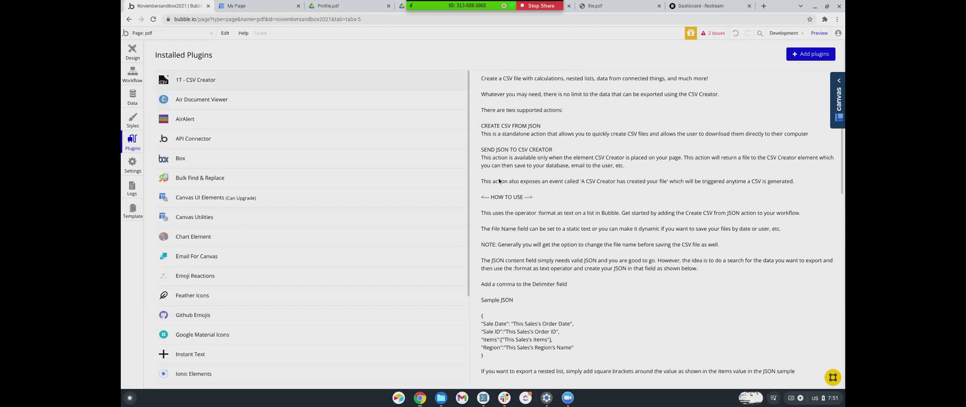
scroll(501, 181, down, 9)
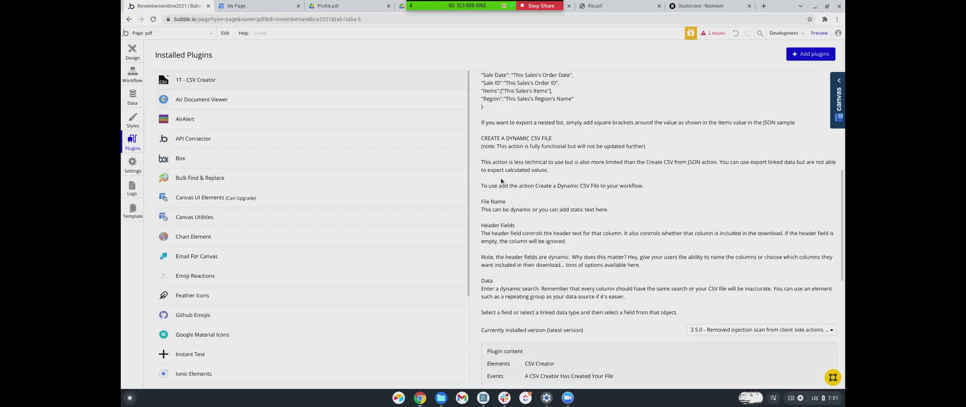
scroll(501, 181, down, 3)
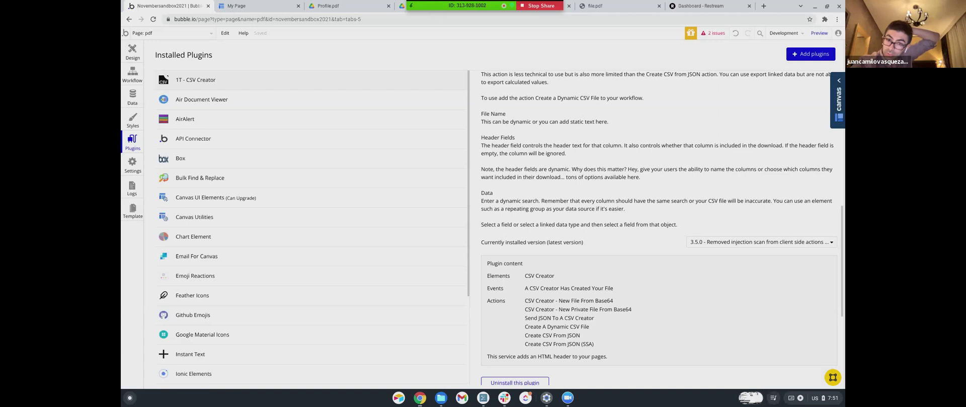
scroll(499, 184, up, 10)
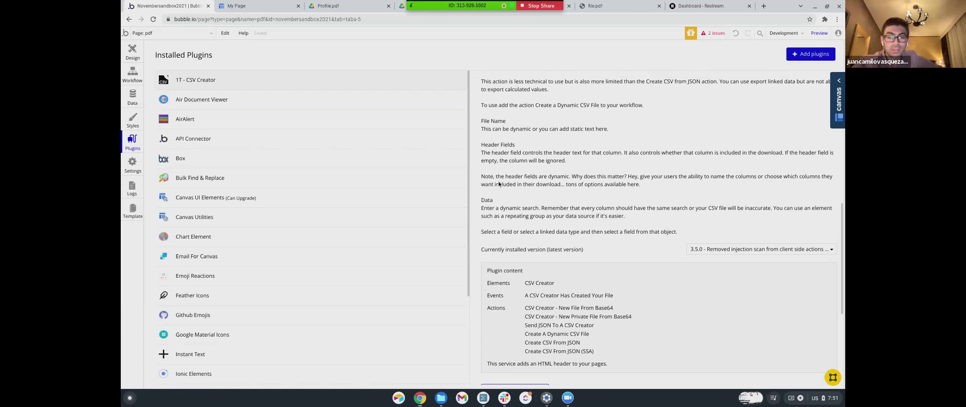
scroll(500, 185, up, 2)
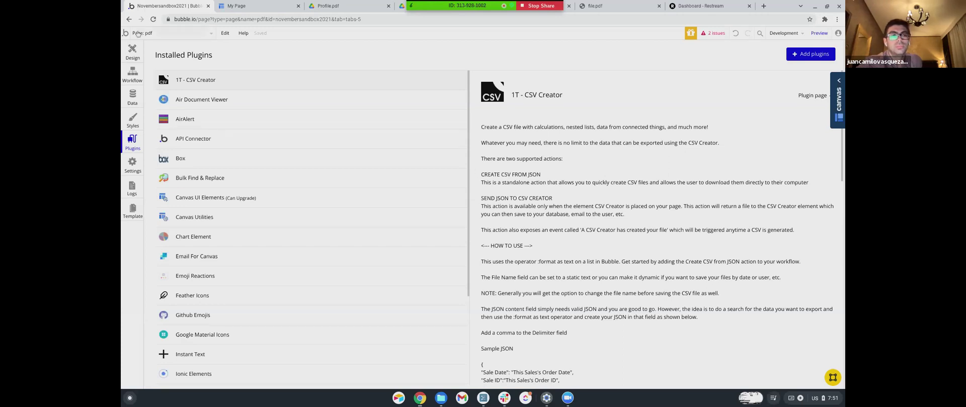
Add a blank page named 1t_csv_creator from the app's page list
click(151, 33)
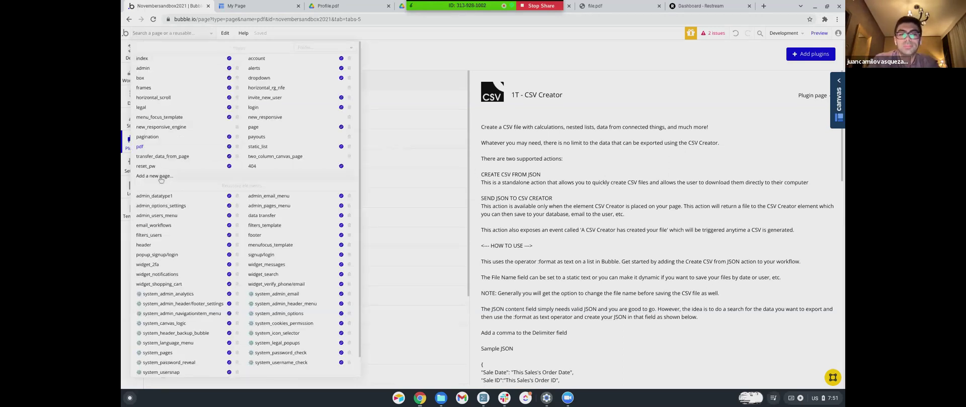
click(160, 178)
text(1t)
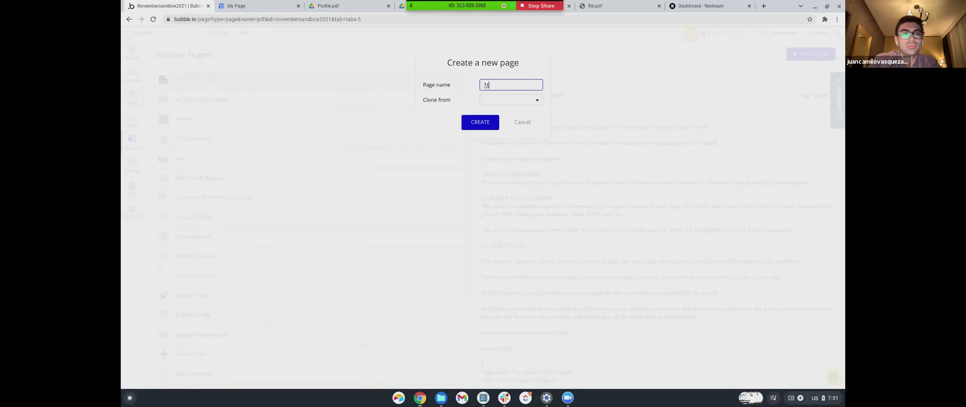
text(_)
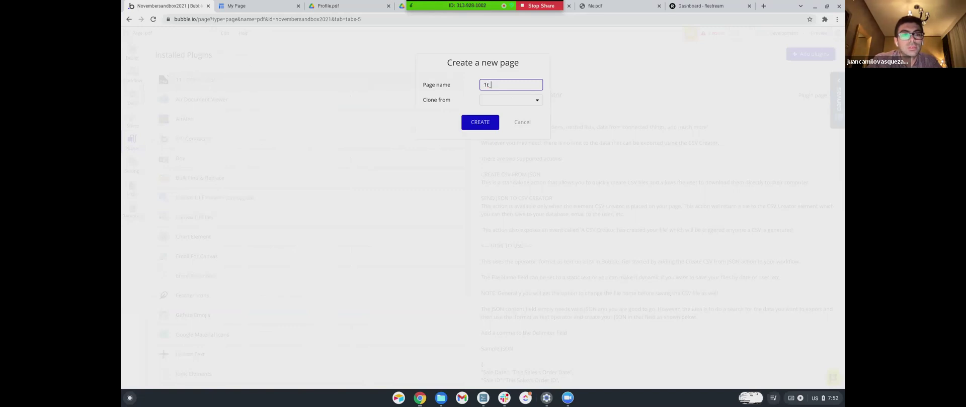
text(csv)
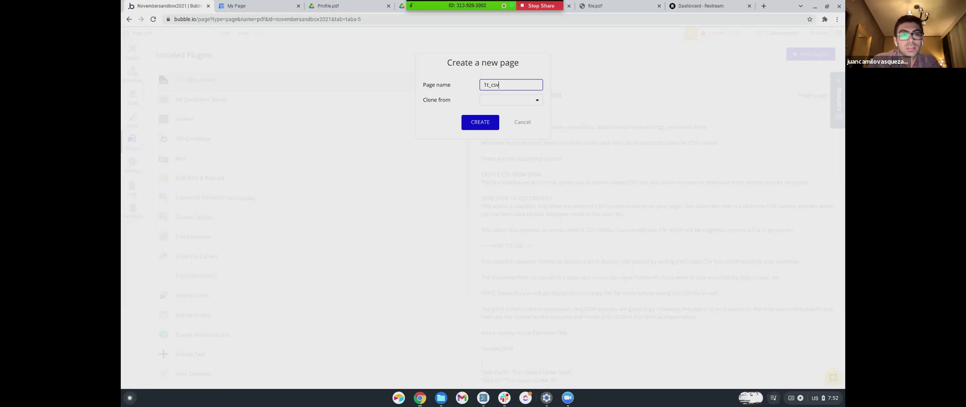
text(_creator)
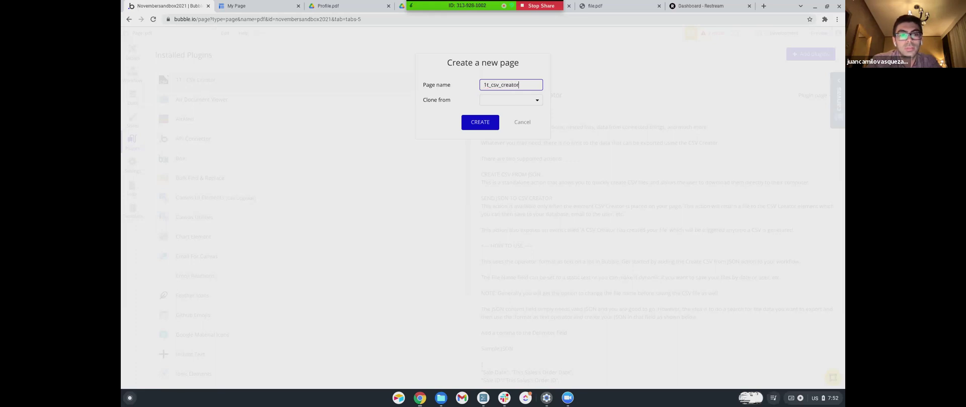
key(Return)
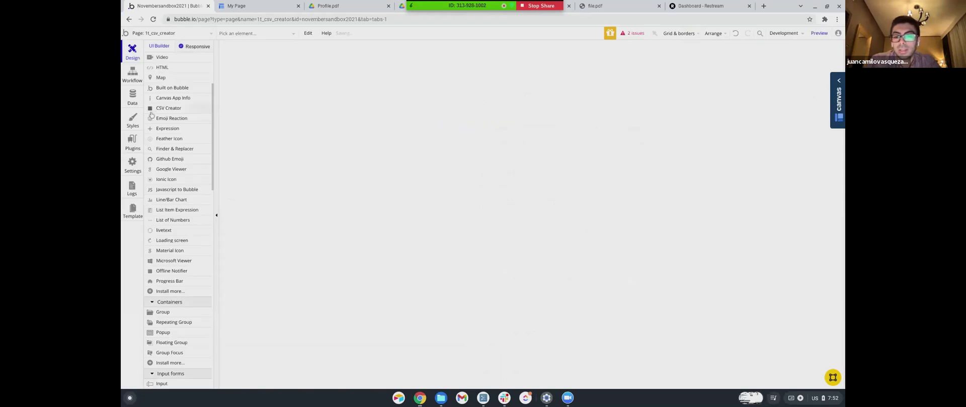
Draw a 660 × 423 repeating group across the page top, then return to Installed Plugins
scroll(190, 231, down, 2)
click(176, 226)
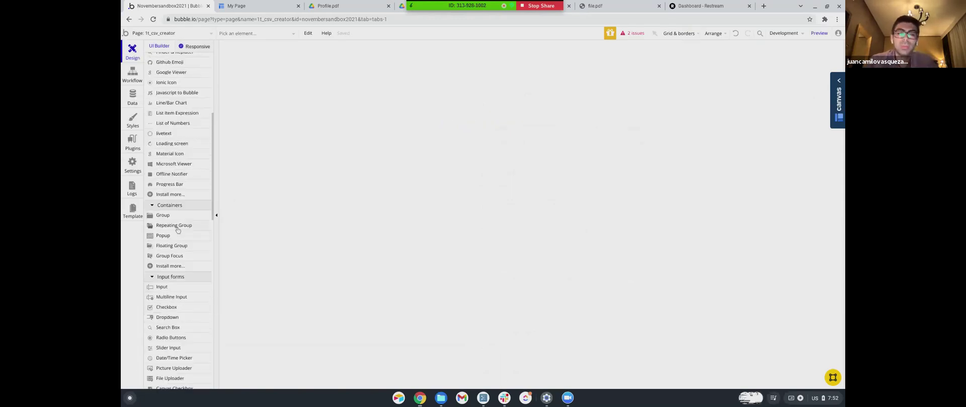
drag(383, 47, 631, 206)
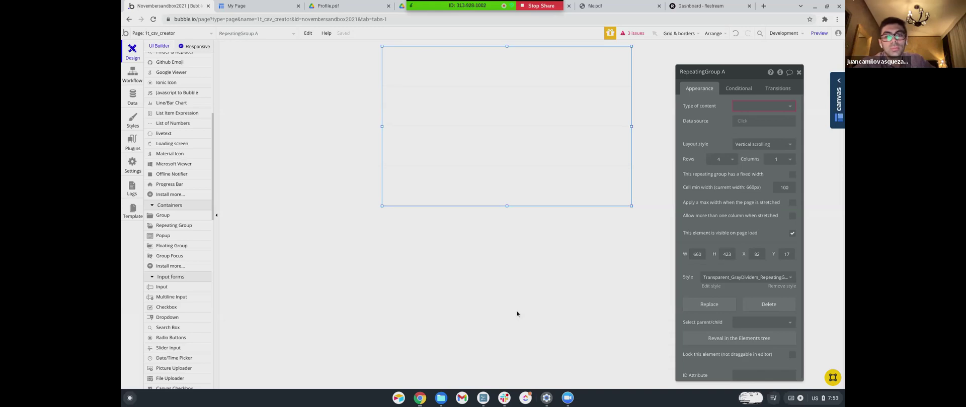
click(132, 141)
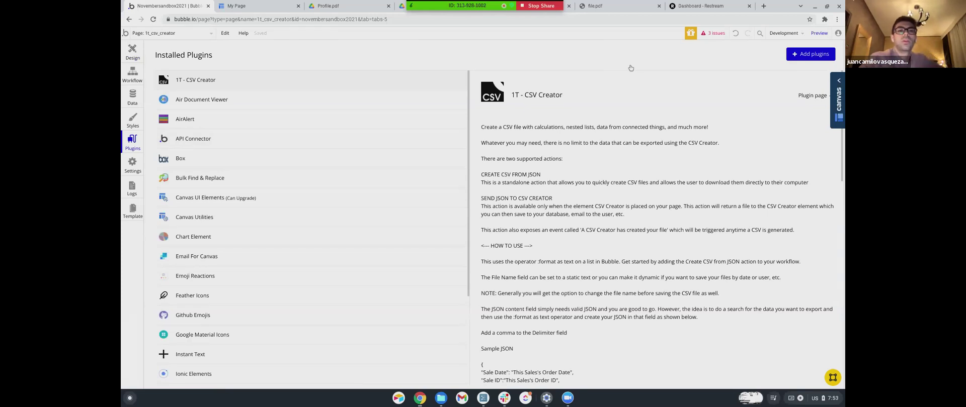
Search the plugin catalogue and install the Download CSV from Repeating Group plugin
click(810, 54)
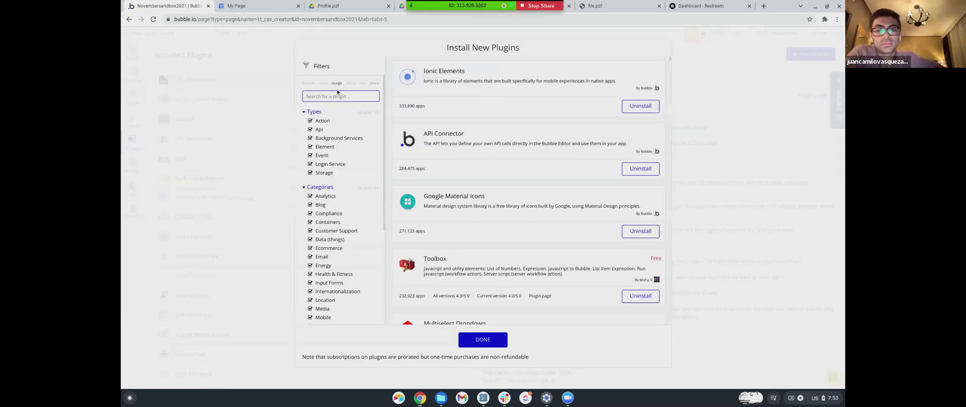
text(c)
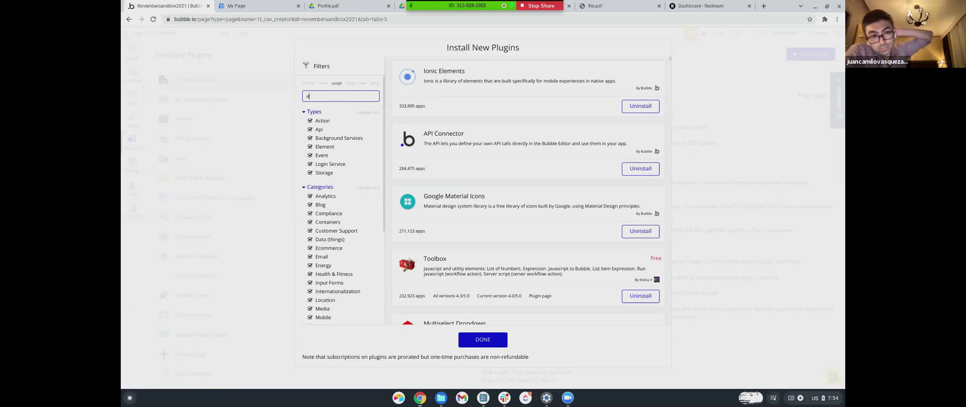
text(ownload)
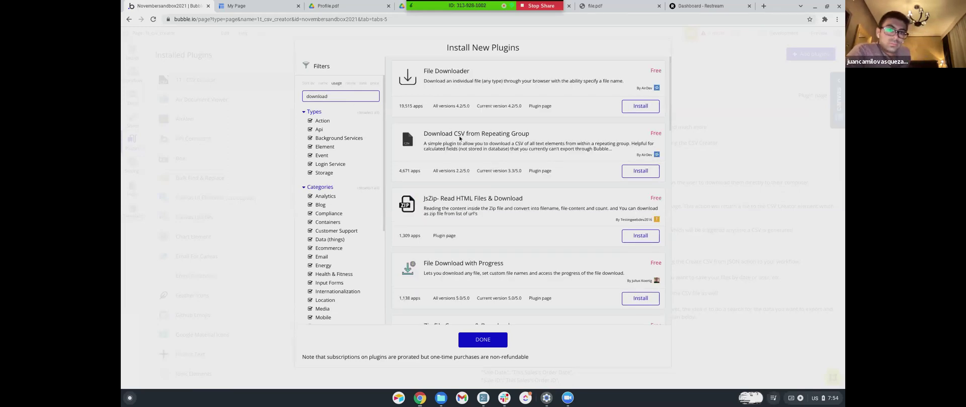
click(643, 174)
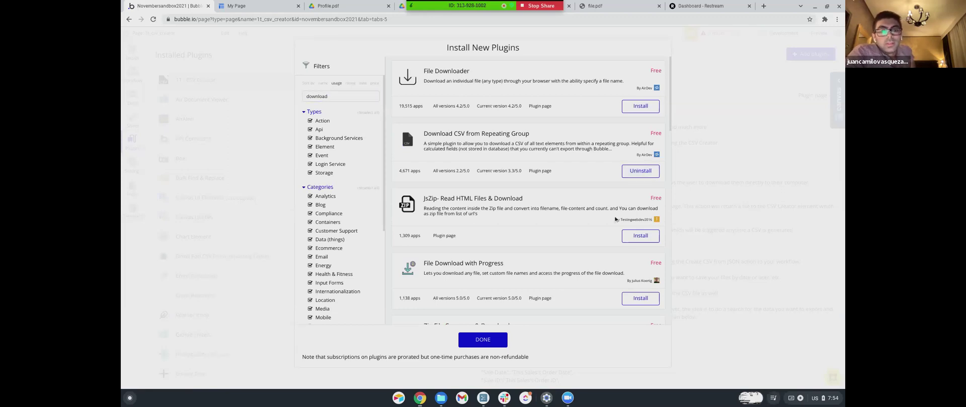
click(496, 340)
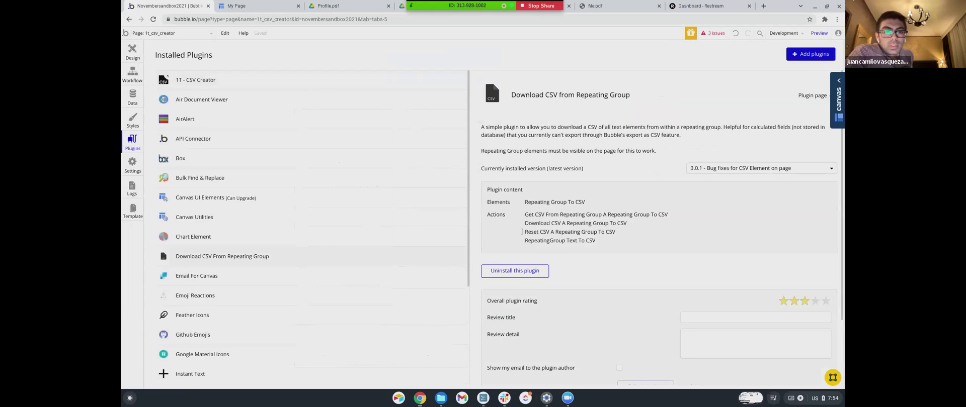
scroll(543, 168, down, 1)
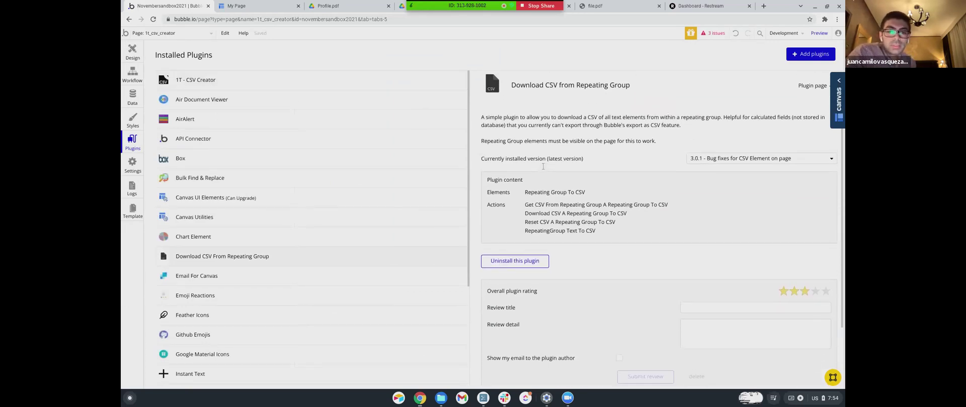
click(133, 50)
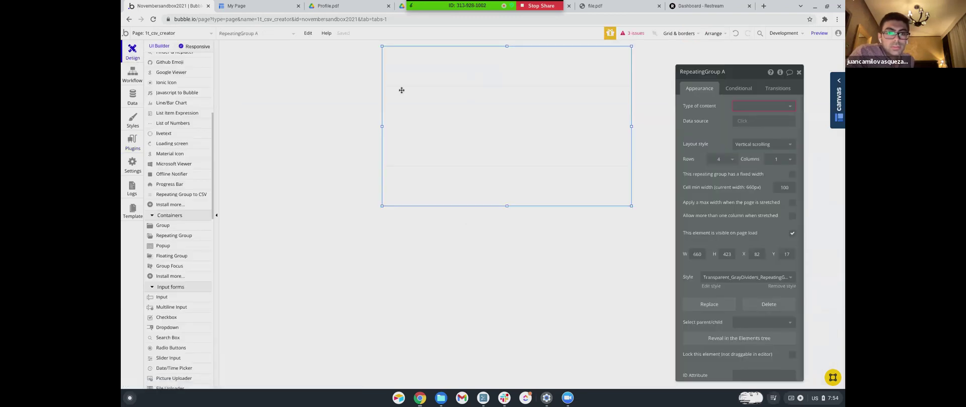
Set the repeating group's Type of content to Dummy
click(761, 106)
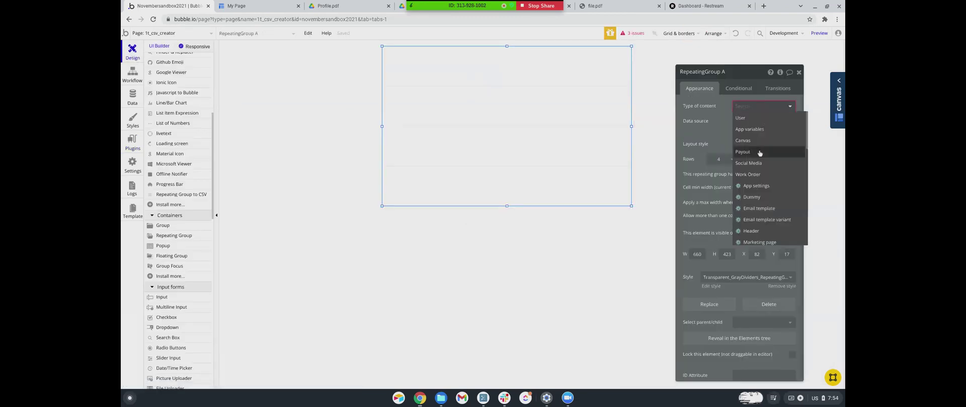
click(752, 198)
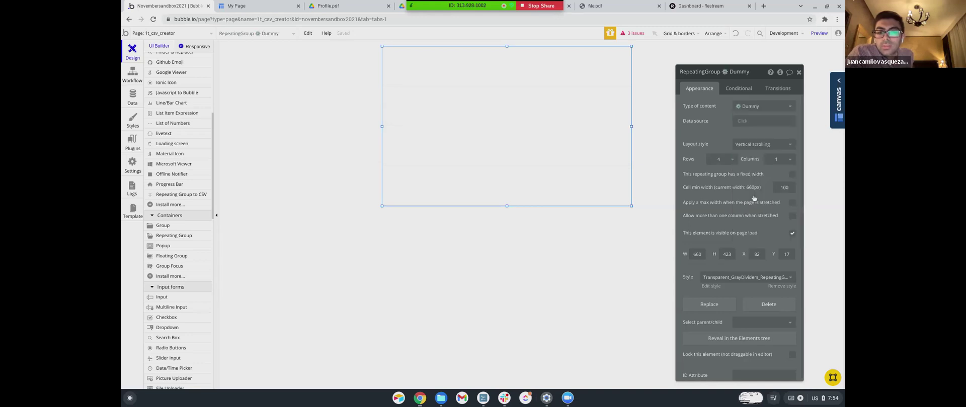
click(744, 107)
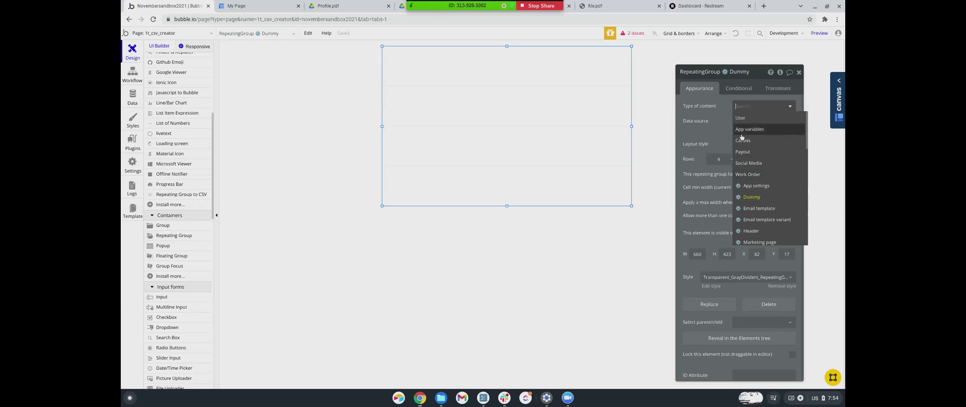
click(752, 199)
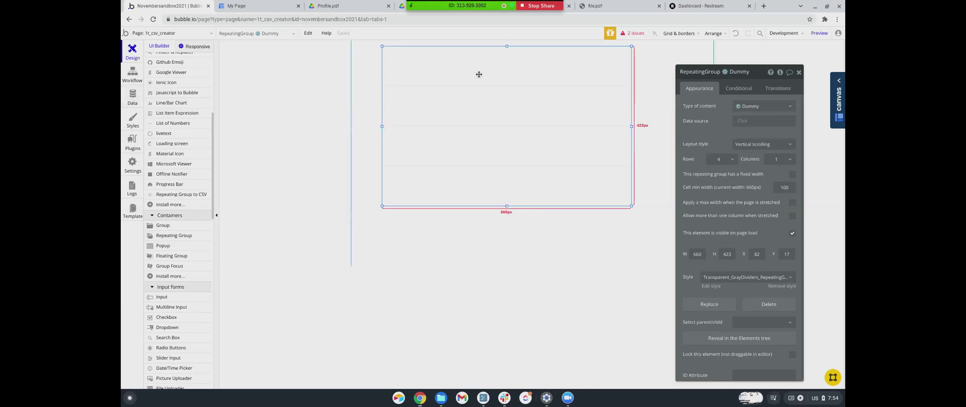
Set the repeating group's data source to Do a search for Dummys
click(743, 122)
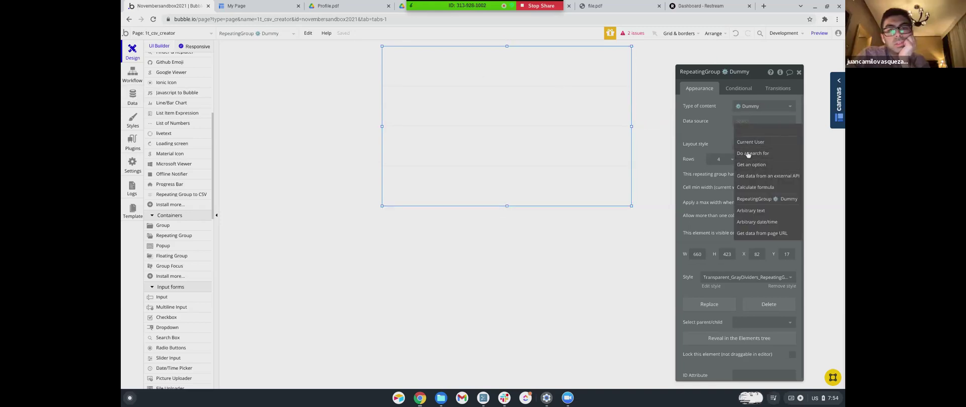
click(751, 154)
click(609, 91)
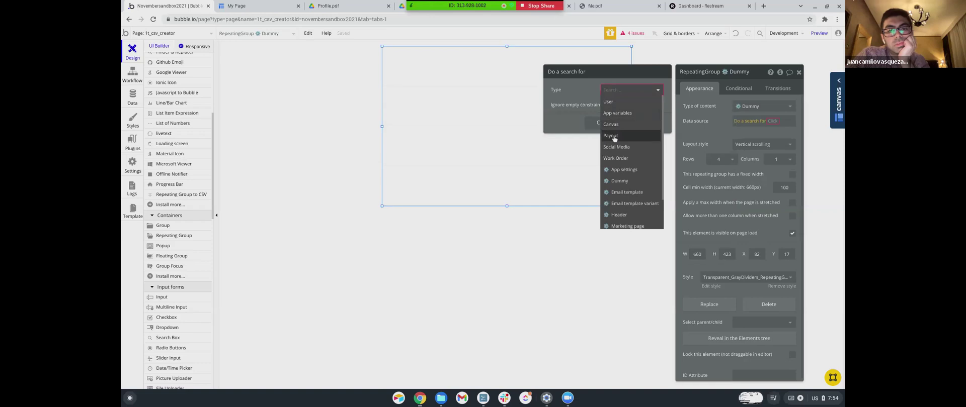
scroll(617, 144, down, 1)
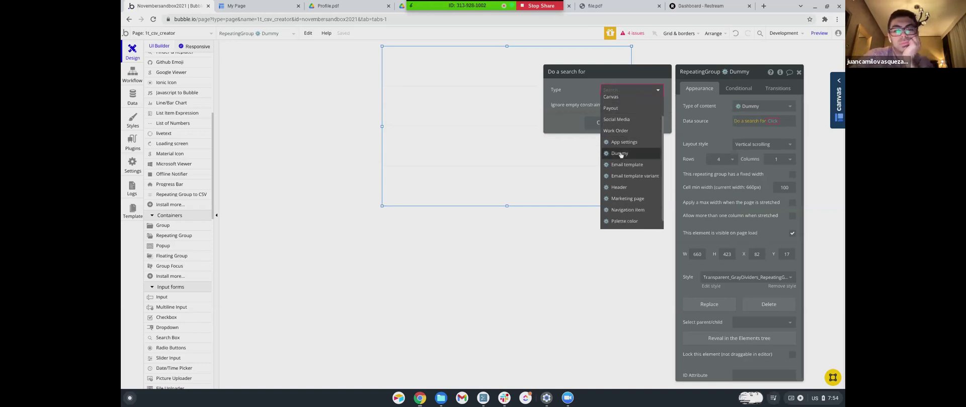
click(619, 154)
click(603, 163)
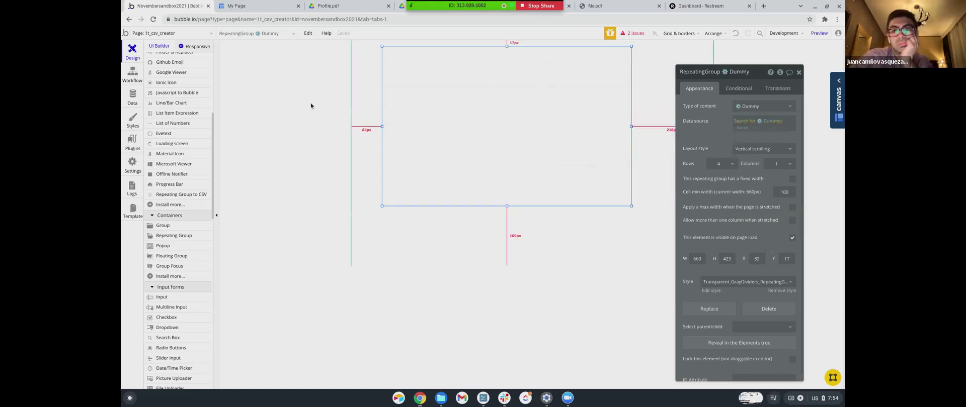
scroll(171, 120, up, 5)
Add a text showing the current cell's Dummy's First, with ID attribute firstName
click(160, 87)
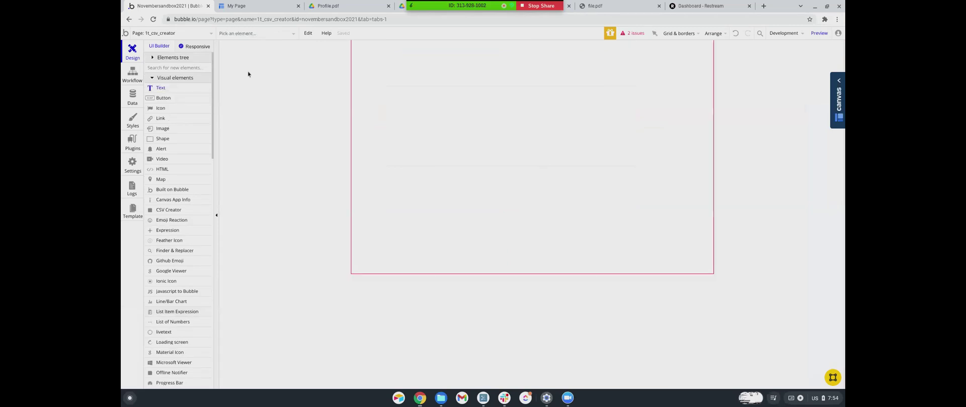
drag(398, 56, 444, 76)
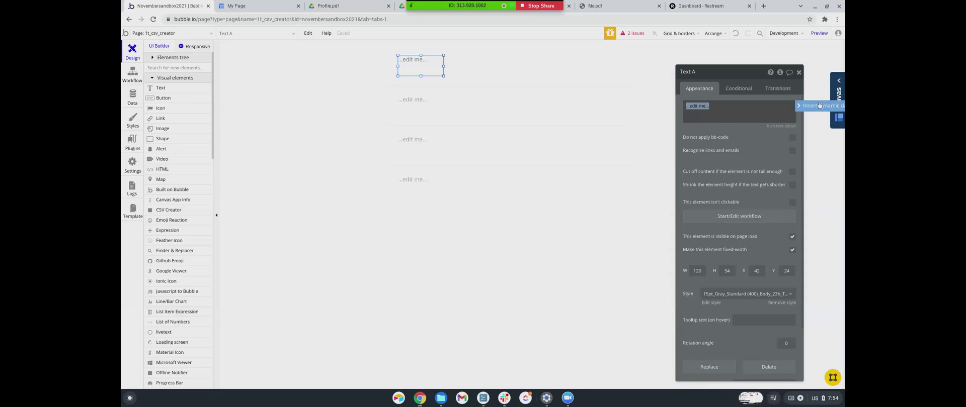
click(820, 106)
click(727, 129)
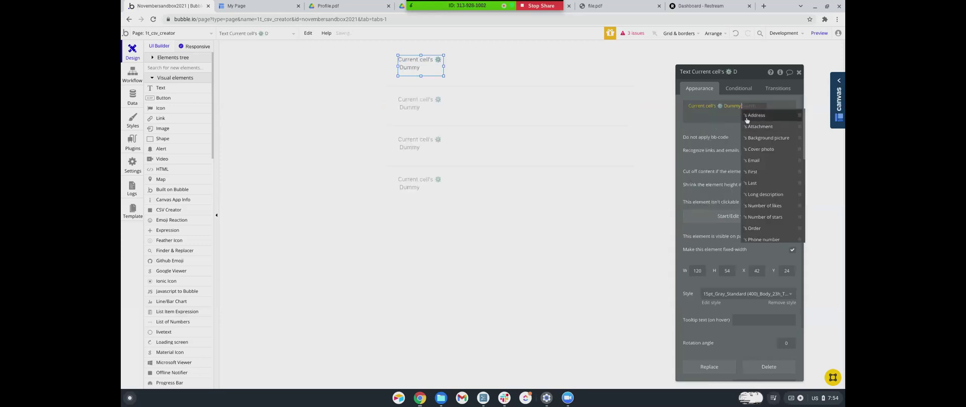
click(752, 171)
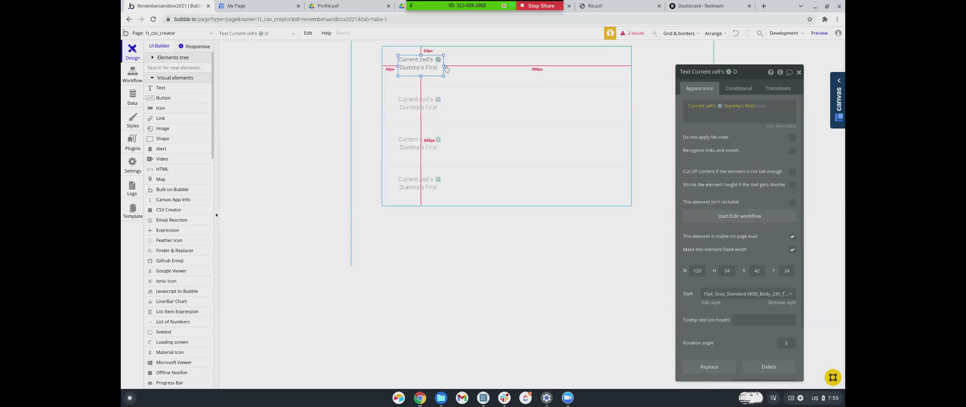
drag(427, 67, 471, 65)
click(419, 68)
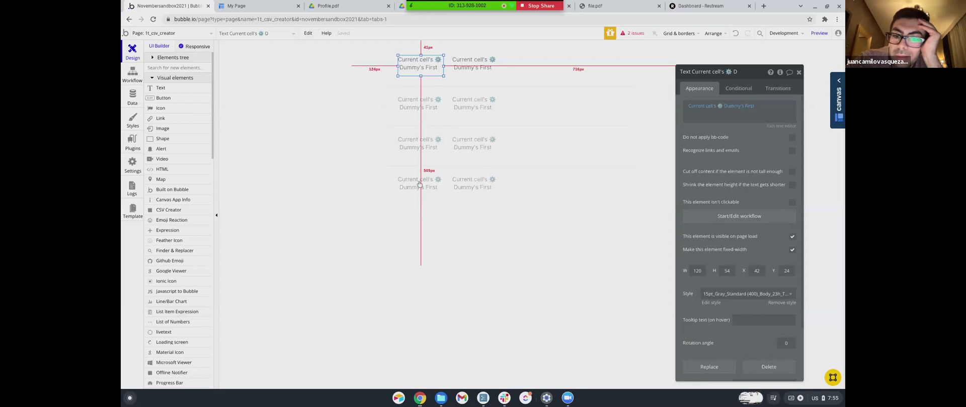
scroll(755, 282, down, 3)
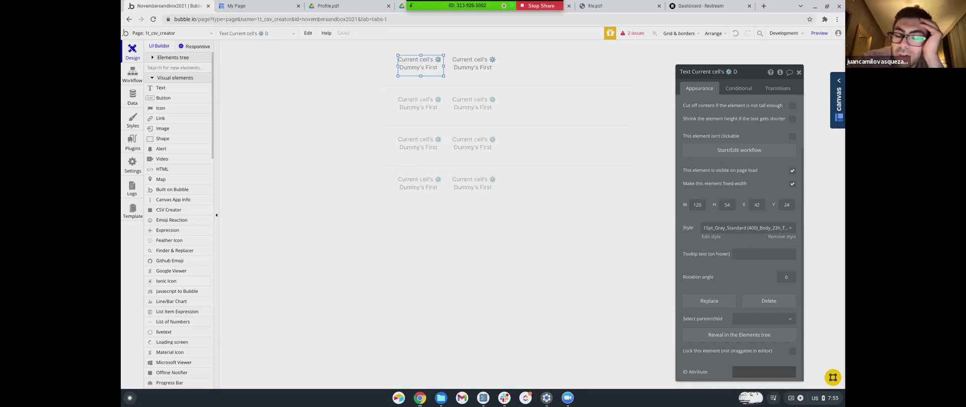
click(740, 374)
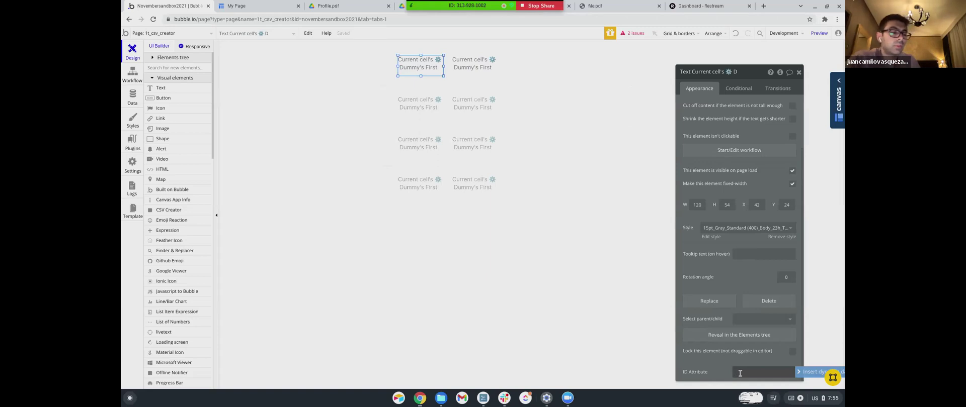
text(first nam)
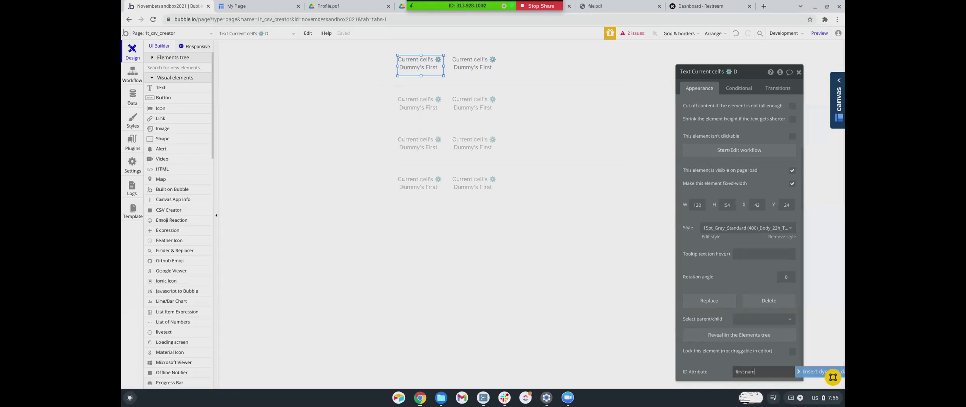
key(BackSpace)
key(BackSpace)
key(BackSpace)
key(BackSpace)
key(BackSpace)
text(name)
Make the second text show Dummy's Last with ID lastName, and copy it to a third column
click(463, 67)
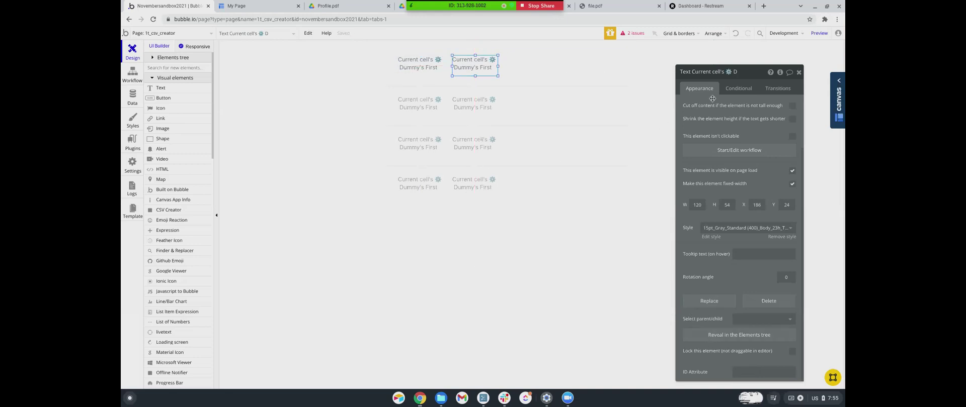
click(741, 373)
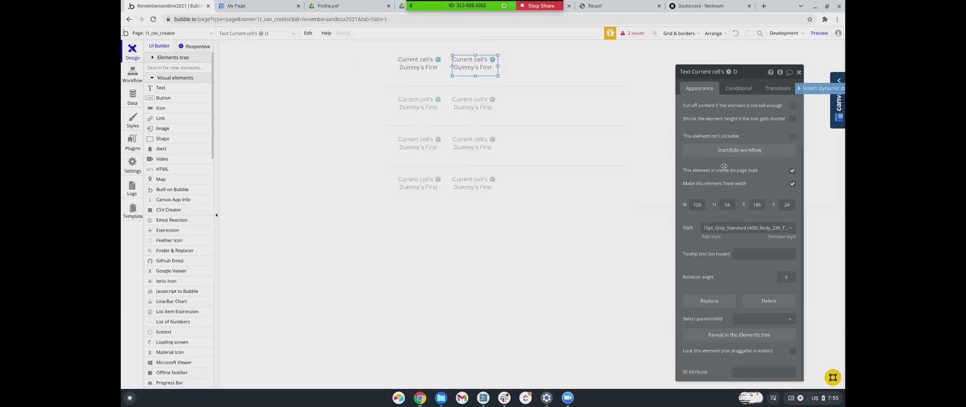
scroll(725, 167, up, 2)
click(745, 107)
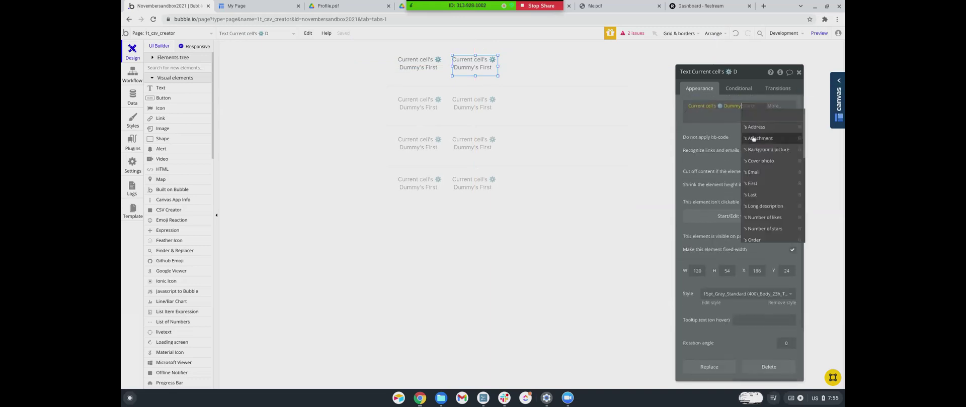
click(751, 195)
scroll(740, 251, down, 3)
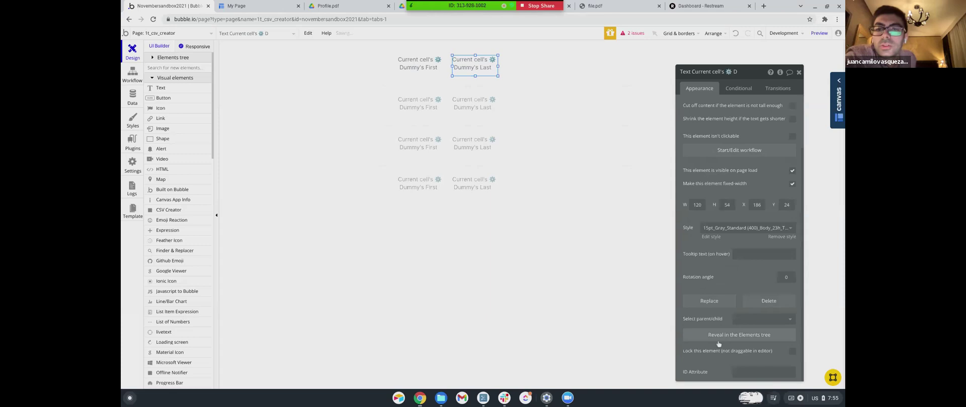
click(744, 373)
text(lastName)
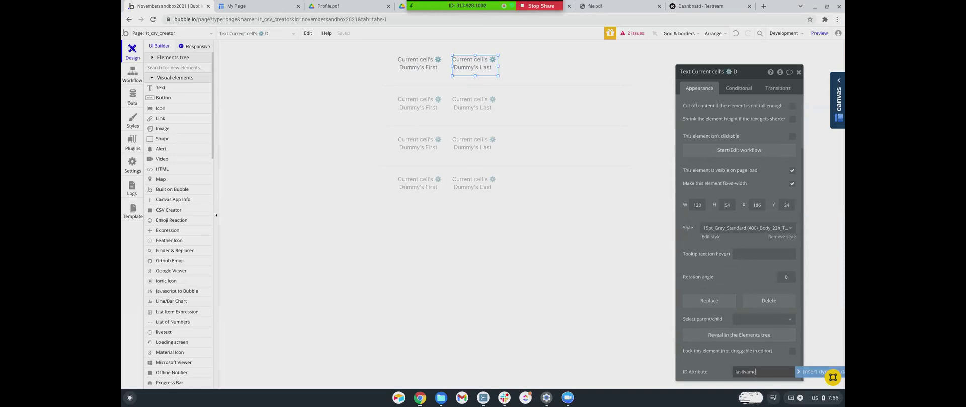
click(468, 64)
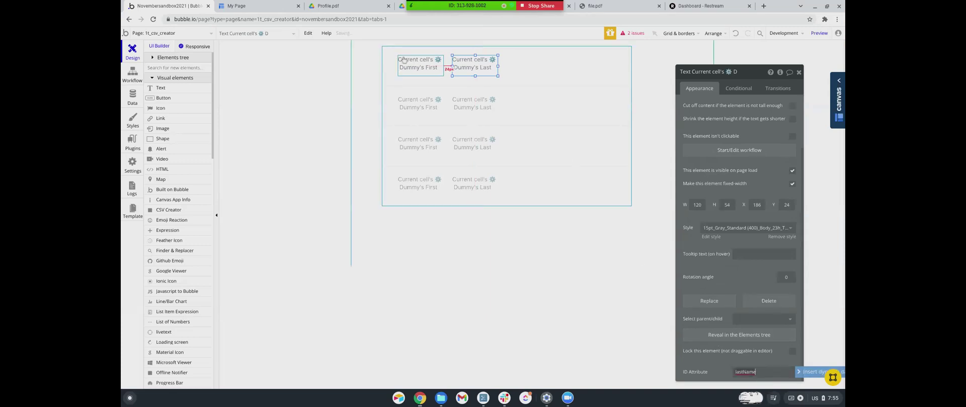
drag(467, 64, 523, 64)
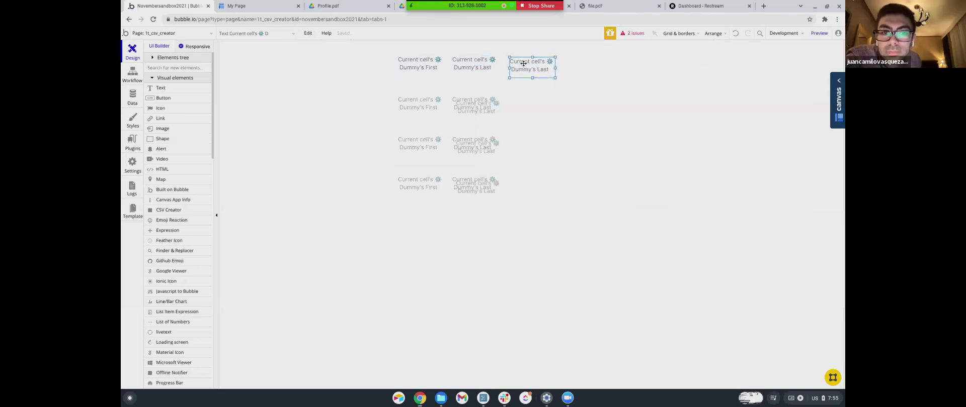
Replace the third text's expression with Current date/time formatted as 11/09/21
drag(521, 65, 520, 66)
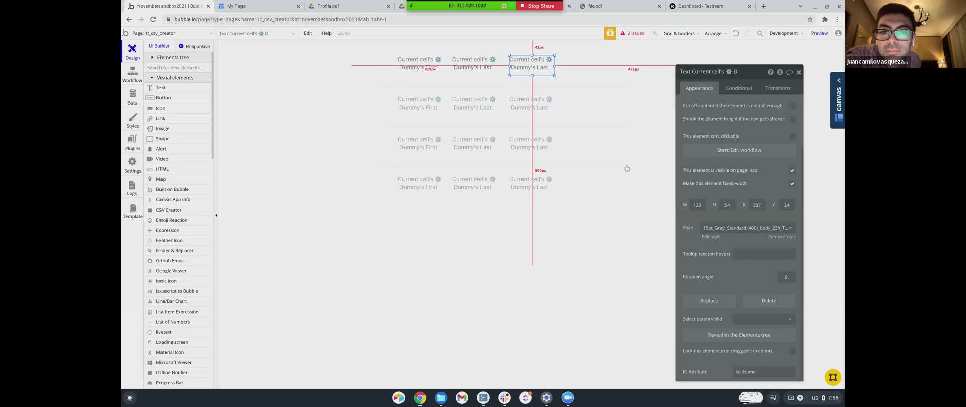
scroll(735, 150, up, 2)
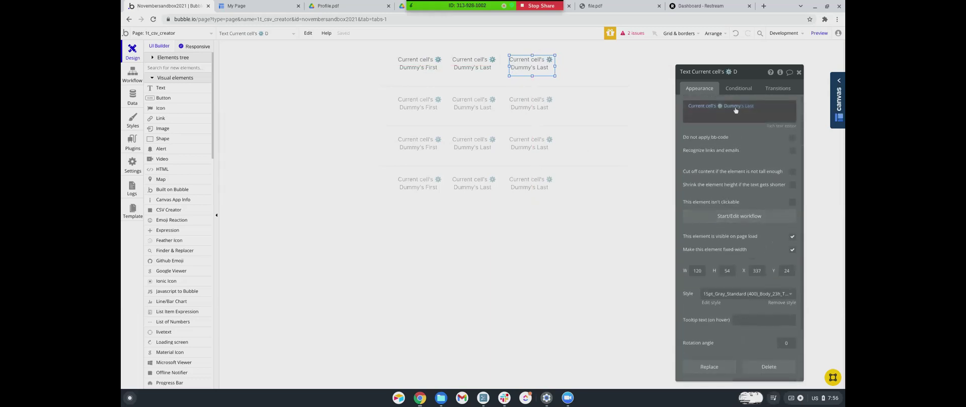
right_click(743, 108)
click(745, 109)
click(692, 108)
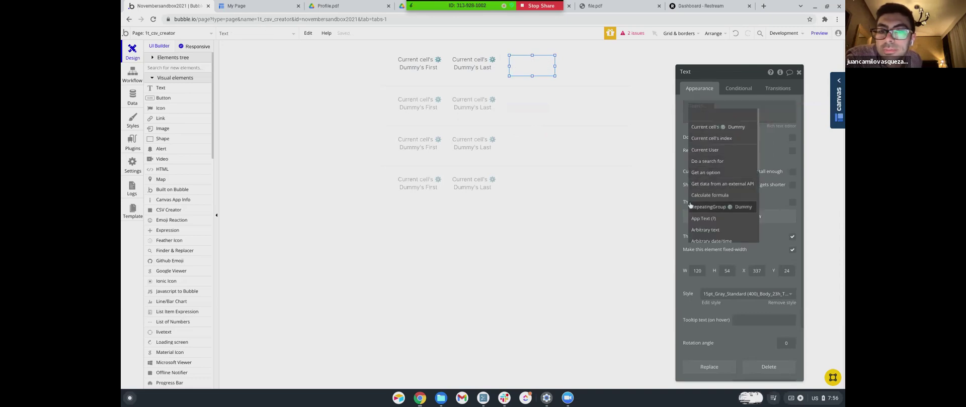
scroll(694, 205, down, 5)
scroll(707, 205, up, 1)
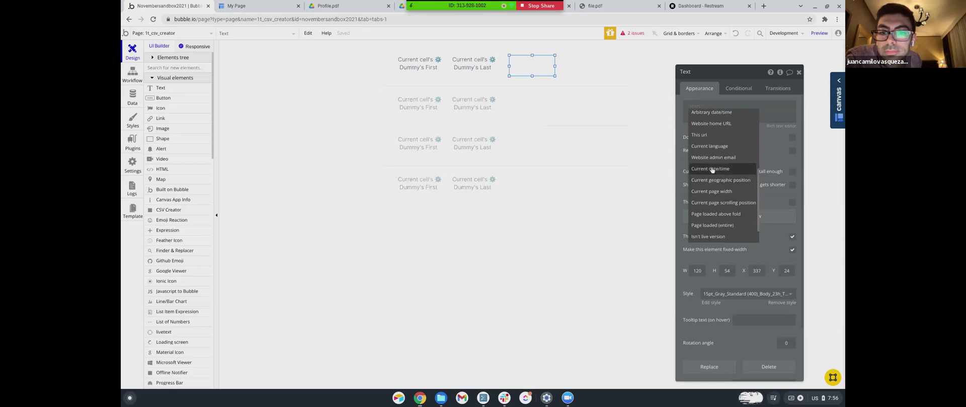
click(711, 169)
click(731, 107)
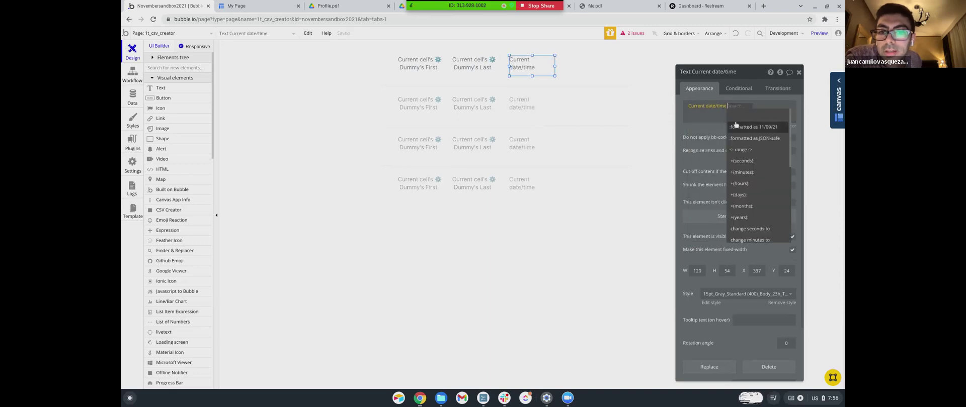
click(736, 126)
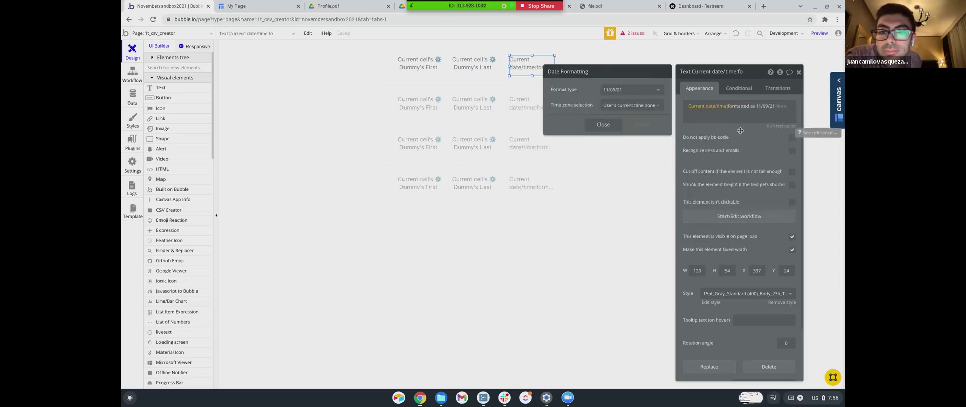
click(740, 131)
Change the third text's ID attribute to currentDate
scroll(724, 303, down, 1)
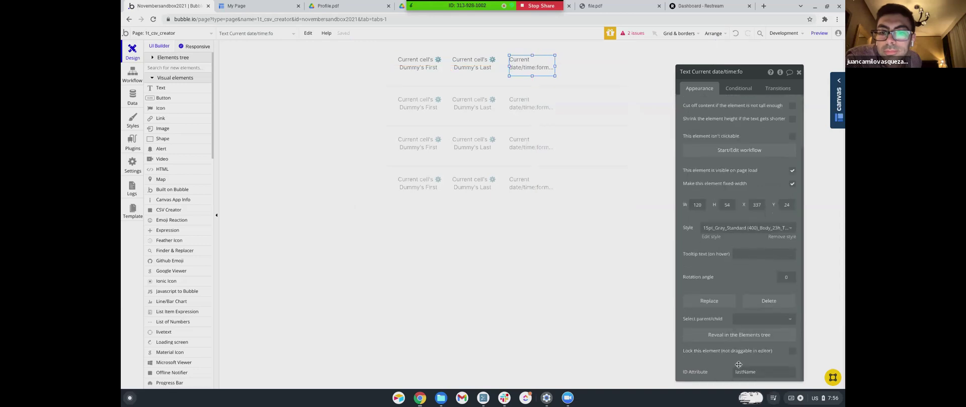
double_click(744, 372)
text(currentDate)
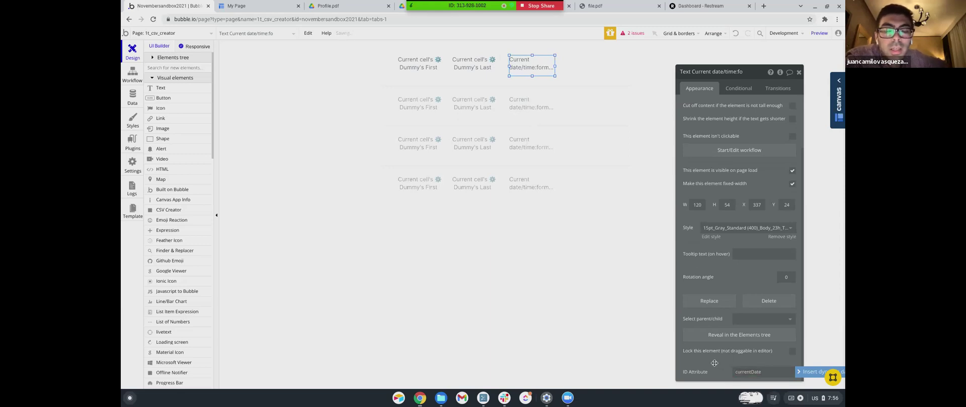
click(686, 328)
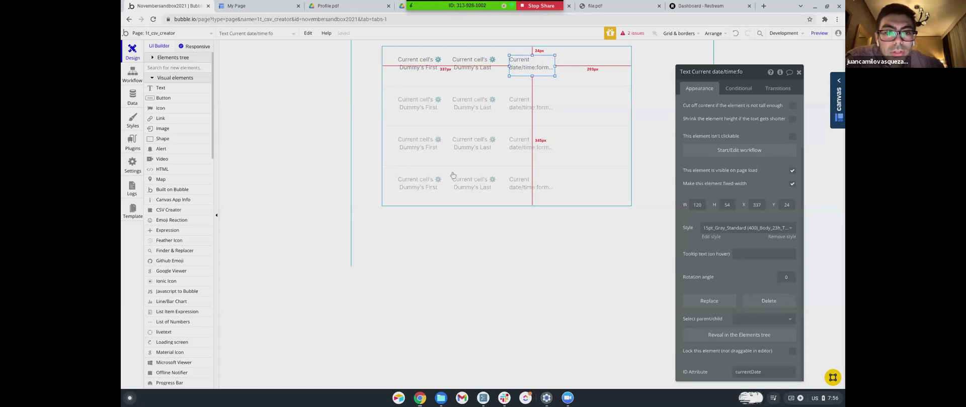
Add a button labelled Download below the repeating group
click(332, 214)
drag(430, 222, 499, 250)
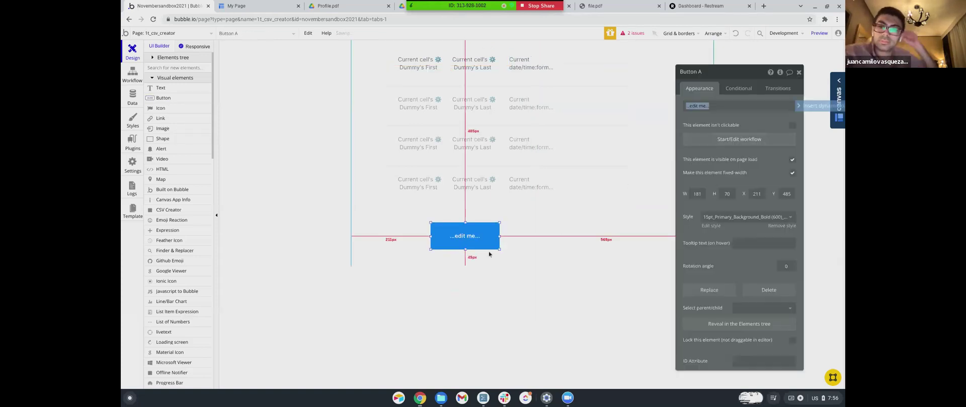
text(Down)
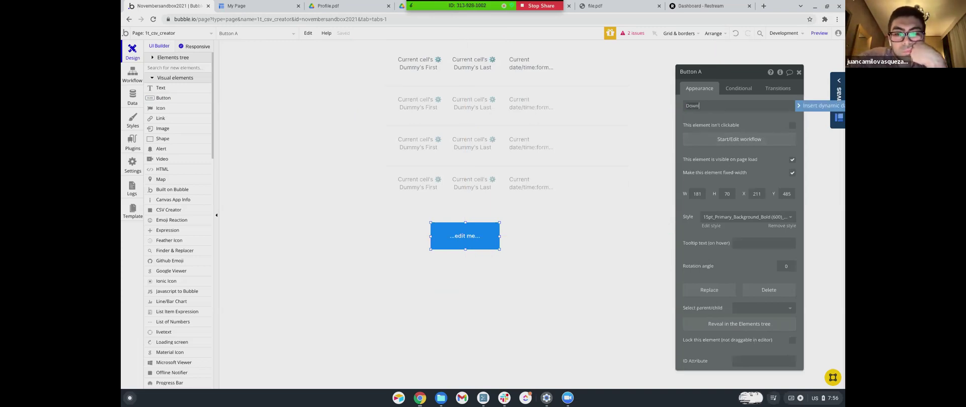
text(load)
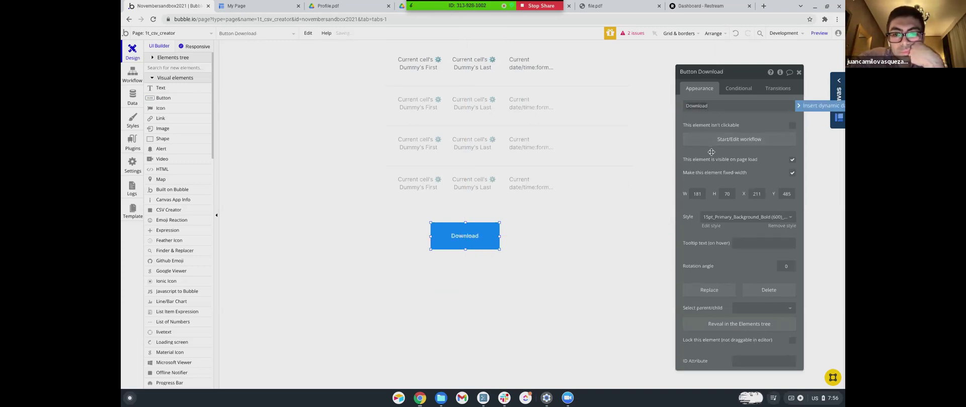
click(711, 151)
Draw a CSV Creator element beside the Download button
scroll(168, 149, down, 3)
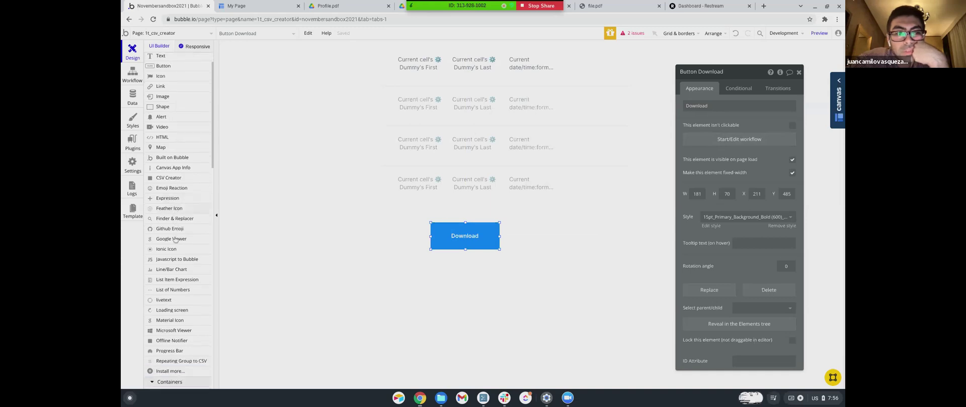
click(169, 143)
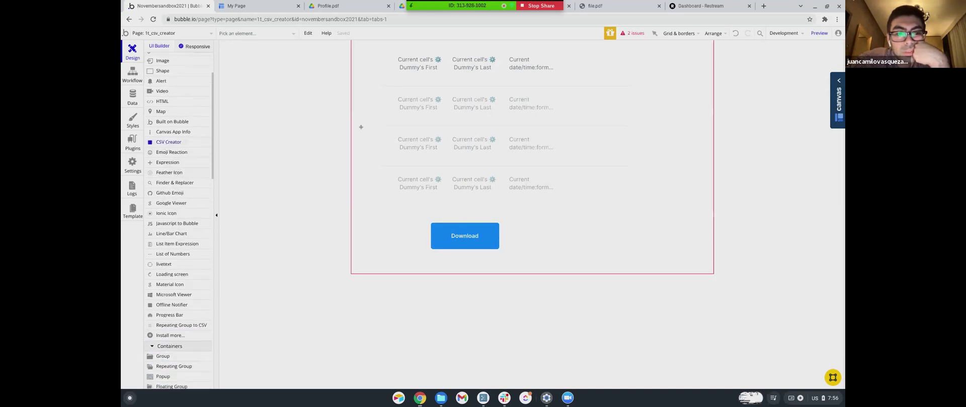
scroll(159, 151, down, 1)
scroll(159, 151, down, 2)
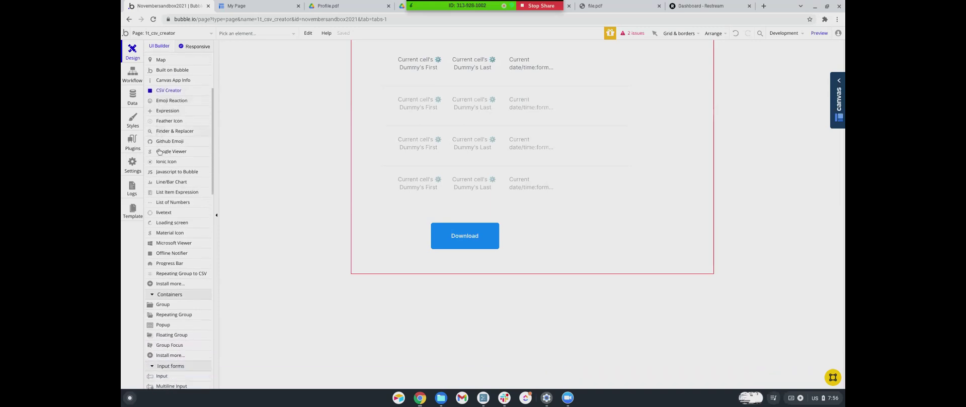
scroll(159, 151, down, 1)
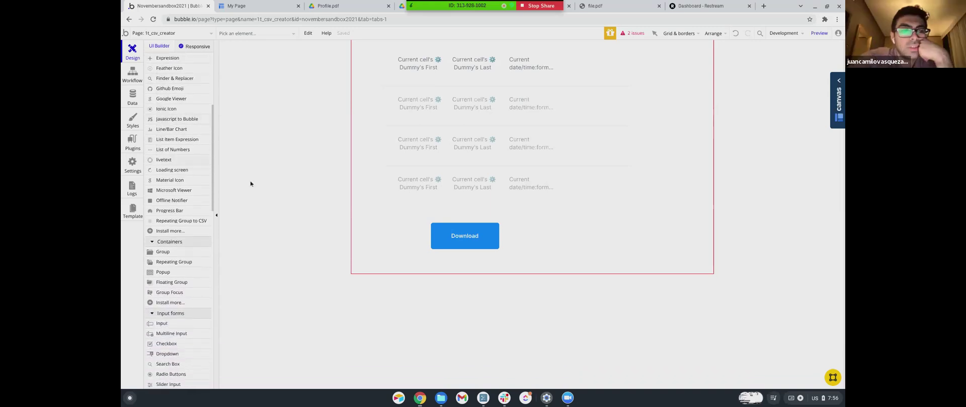
click(467, 236)
drag(471, 236, 508, 244)
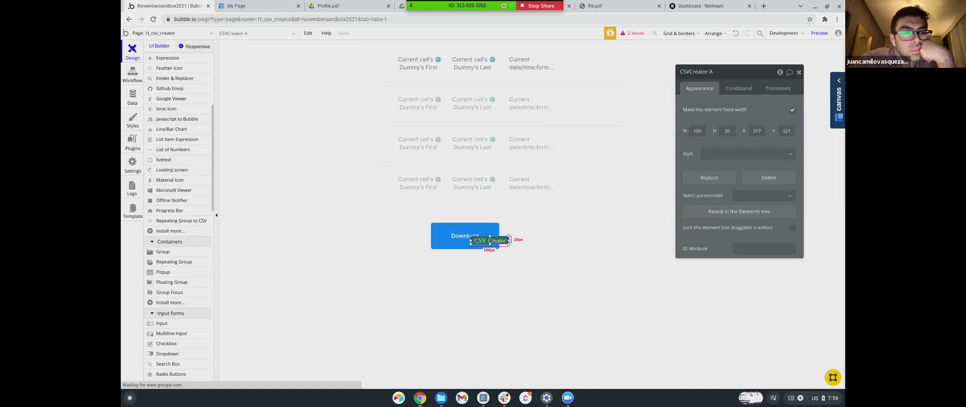
drag(489, 241, 500, 241)
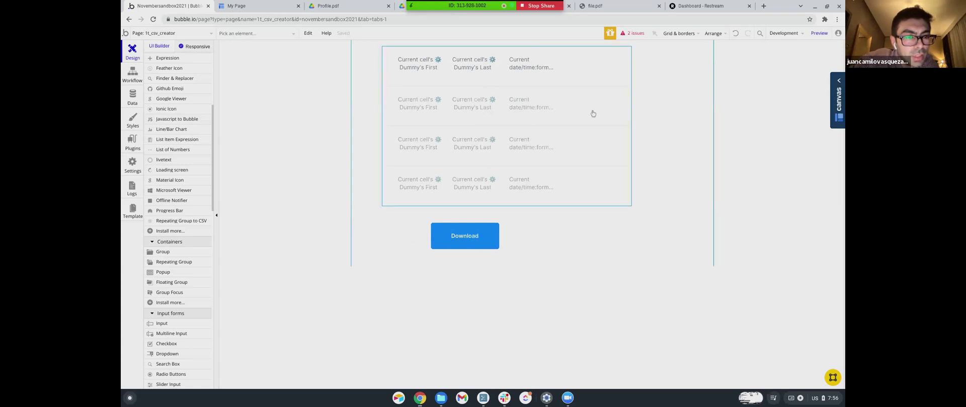
Inspect the Download button's properties, then pick the Repeating Group to CSV element
double_click(466, 238)
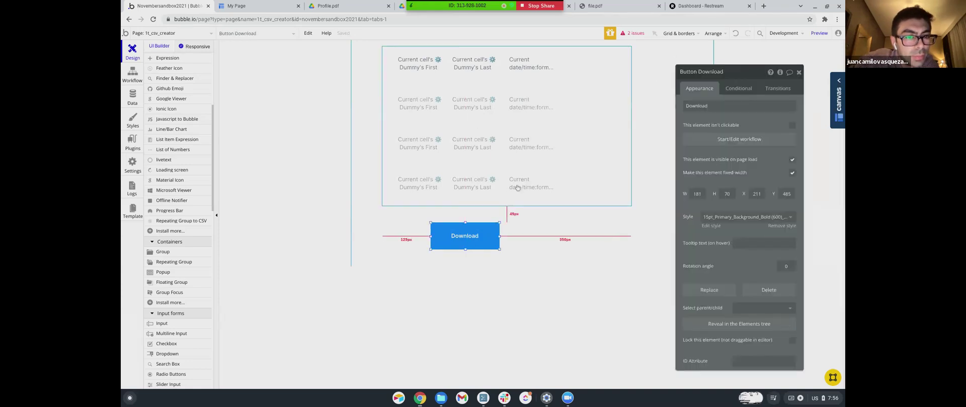
scroll(161, 187, down, 1)
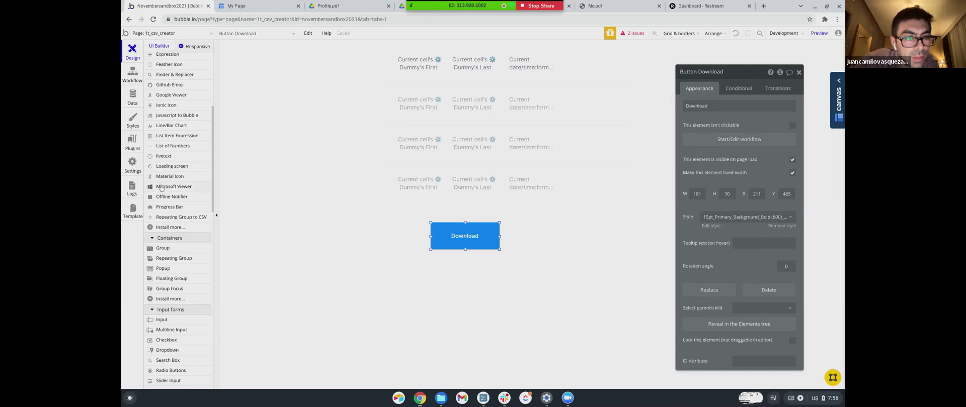
scroll(161, 187, down, 3)
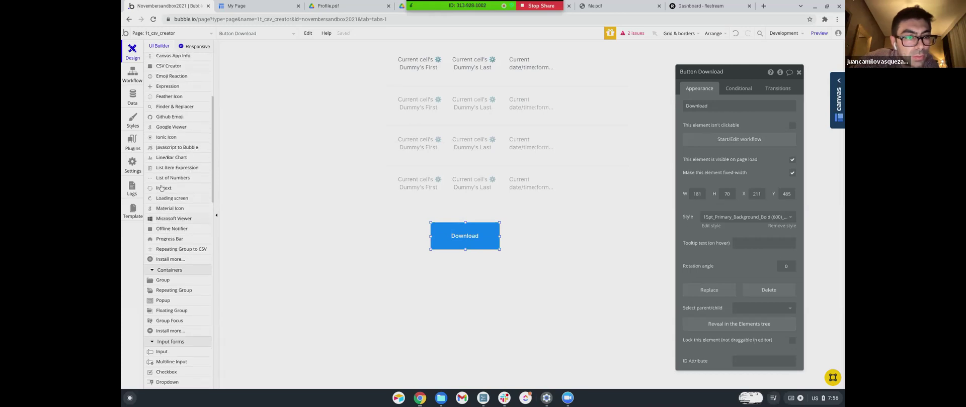
scroll(161, 188, down, 5)
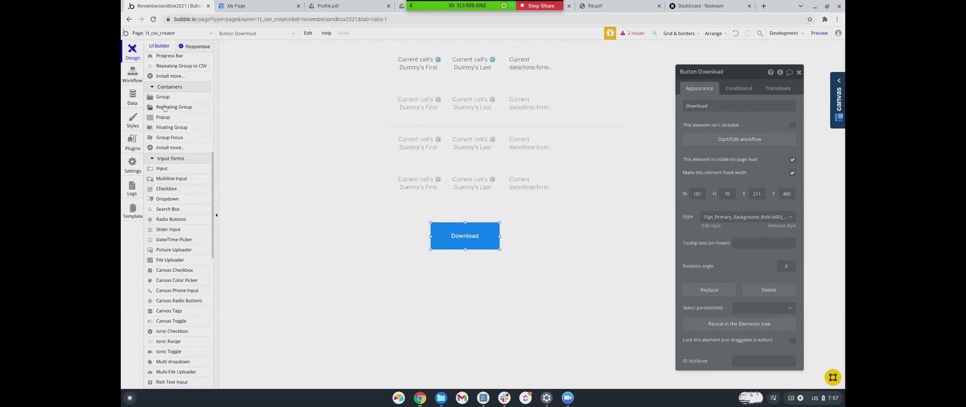
scroll(167, 120, up, 1)
scroll(167, 119, up, 5)
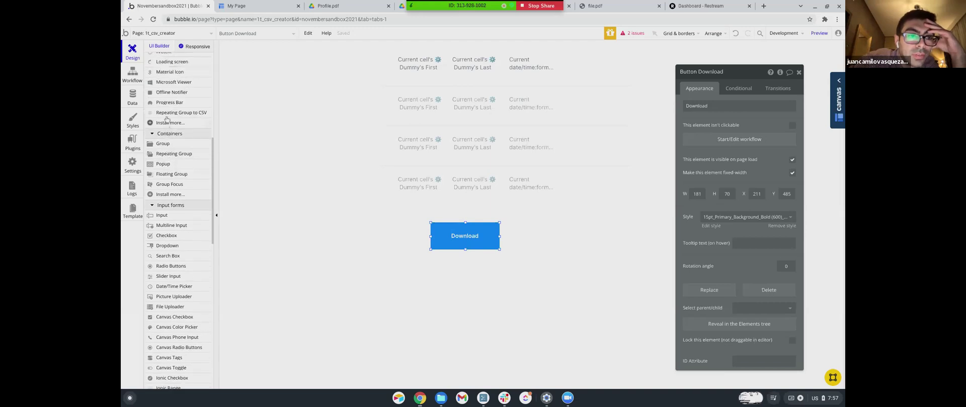
scroll(167, 119, up, 1)
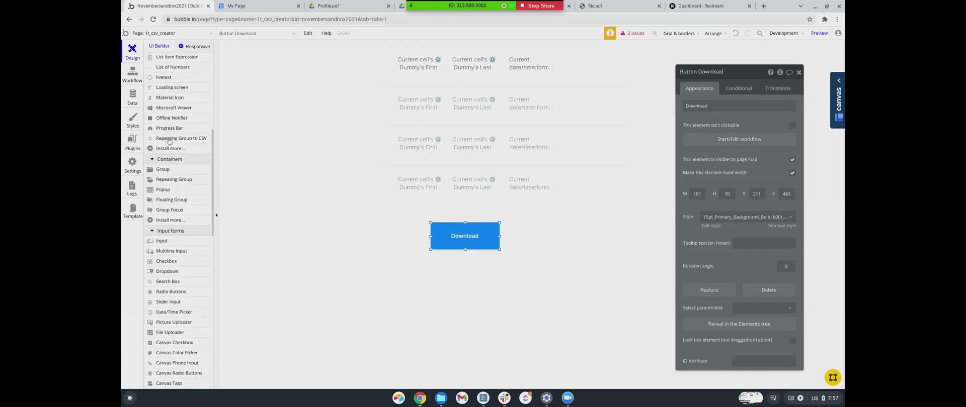
click(169, 141)
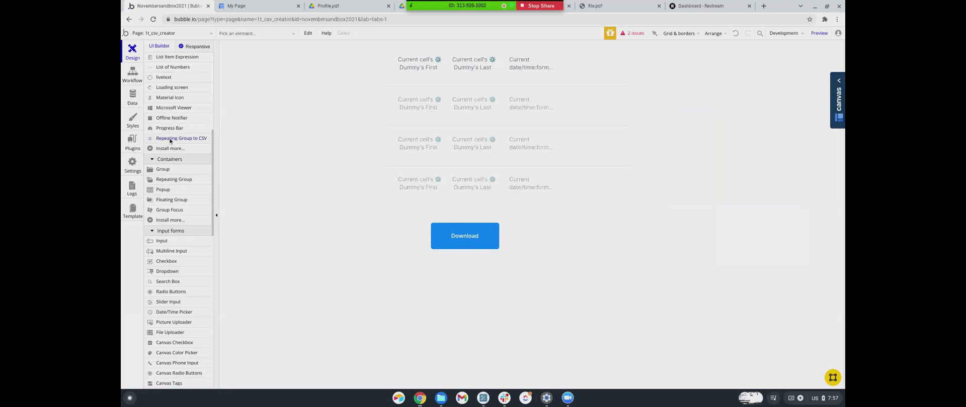
Place the Repeating Group to CSV element and give the Dummy repeating group ID rgdownload
drag(356, 126, 362, 135)
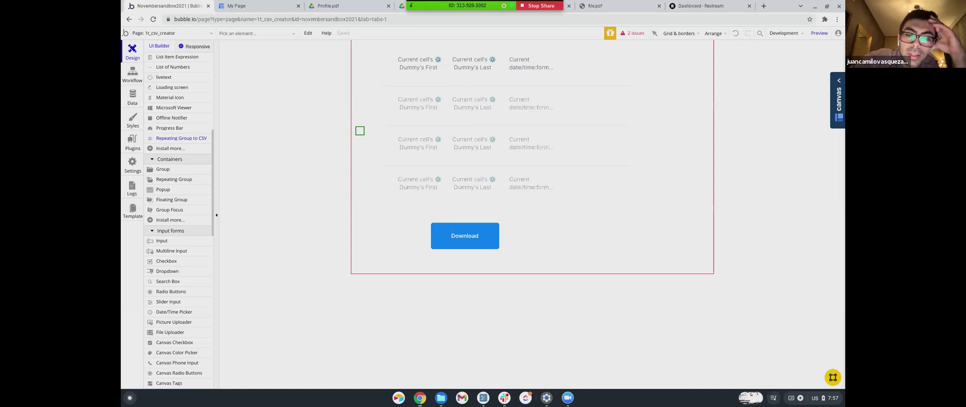
drag(362, 135, 365, 135)
double_click(553, 181)
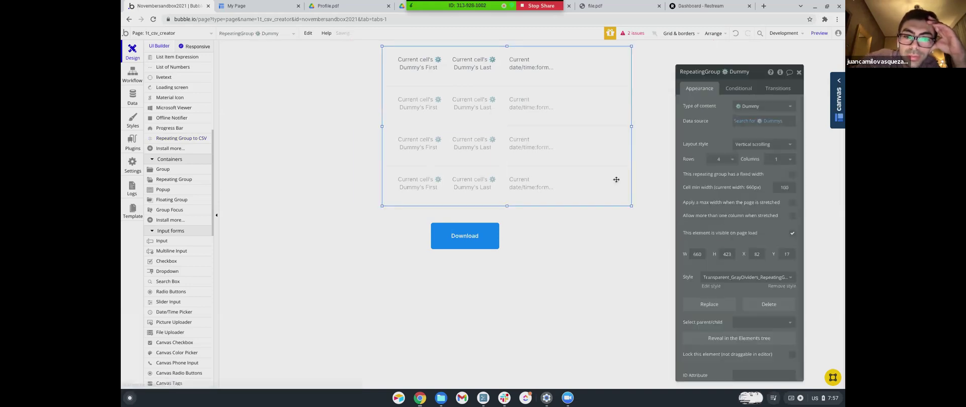
click(763, 372)
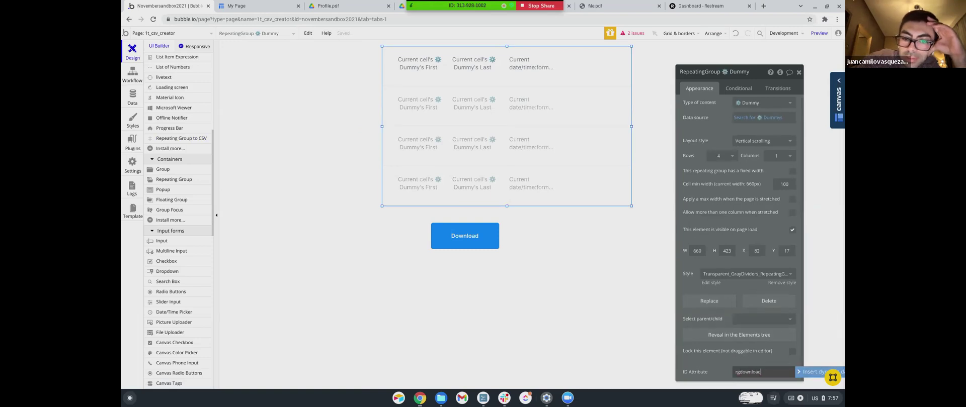
Position RepeatingGrouptoCSV A at X 11, Y 229 on the page
click(367, 144)
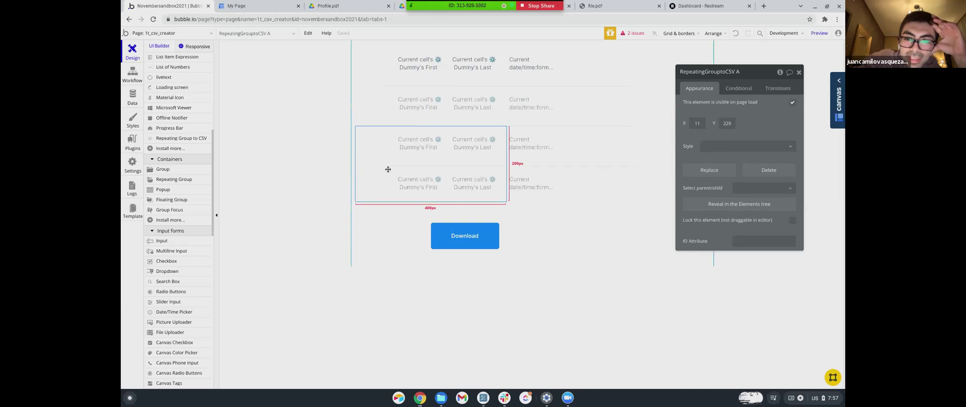
drag(449, 177, 362, 155)
double_click(733, 125)
drag(490, 162, 371, 143)
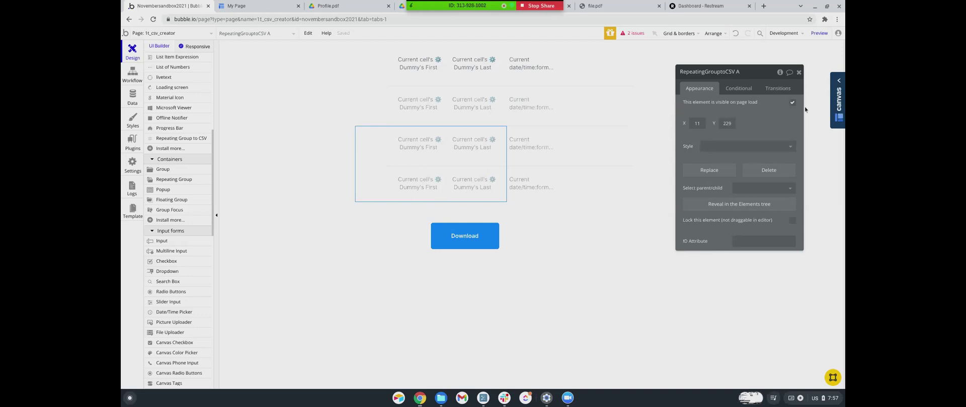
click(364, 170)
drag(365, 170, 388, 209)
click(465, 236)
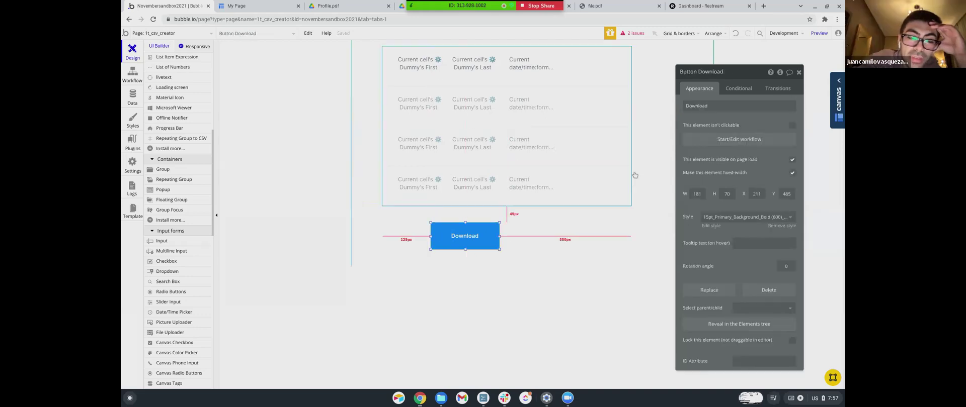
Create the 'When Button Download is clicked' workflow and browse its Element Actions
click(714, 141)
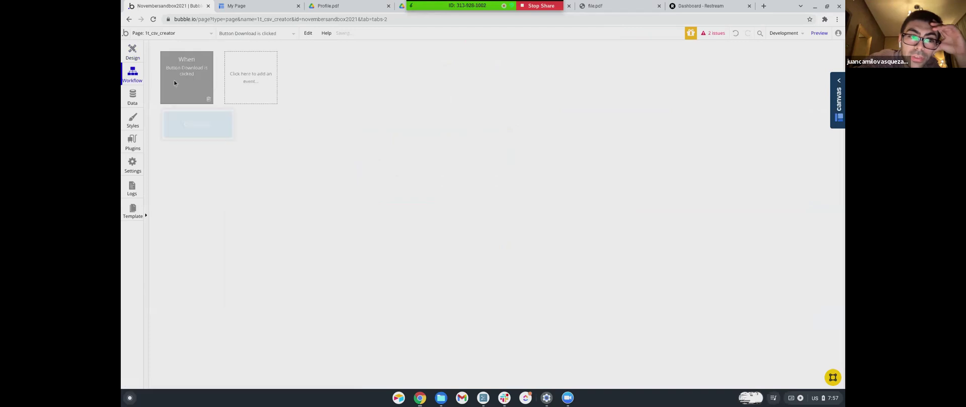
click(187, 126)
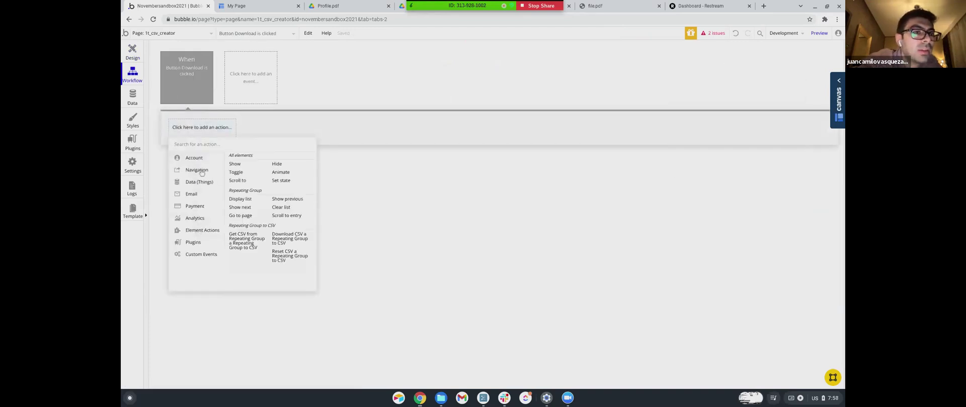
mouse_move(198, 156)
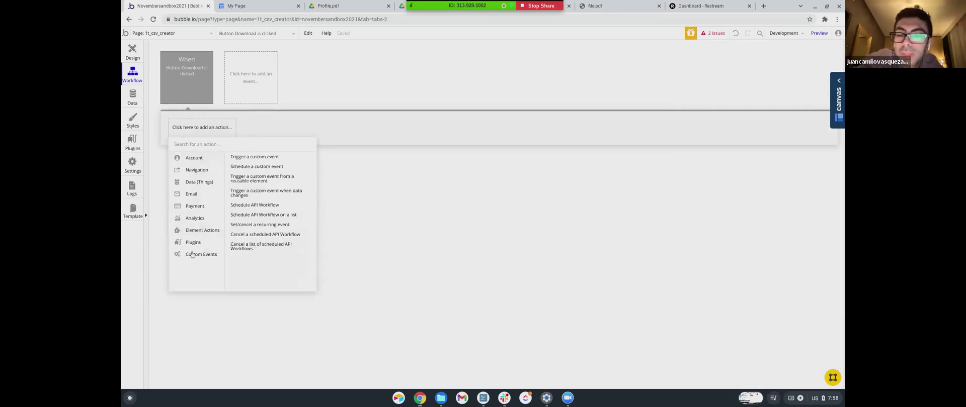
mouse_move(193, 235)
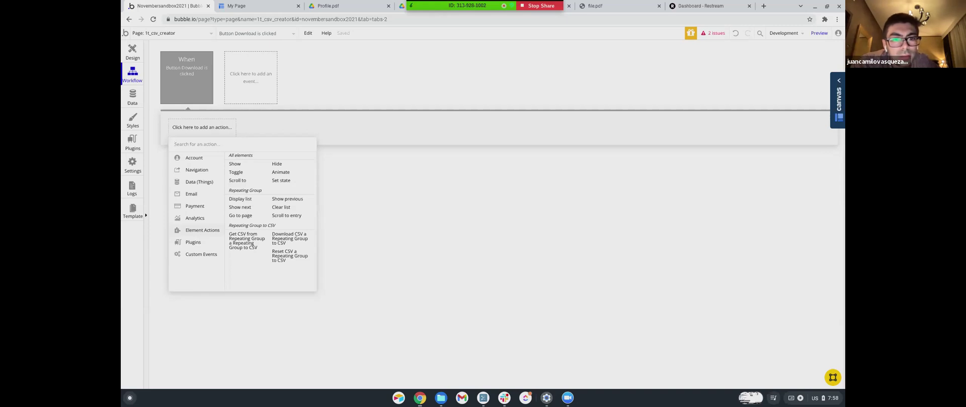
Add a Get CSV from Repeating Group action targeting HTML ID rgdownload
click(246, 248)
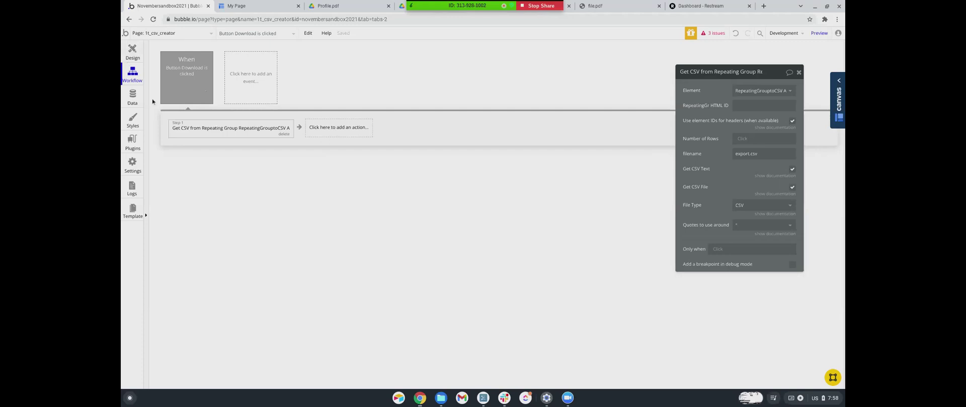
click(133, 50)
click(535, 192)
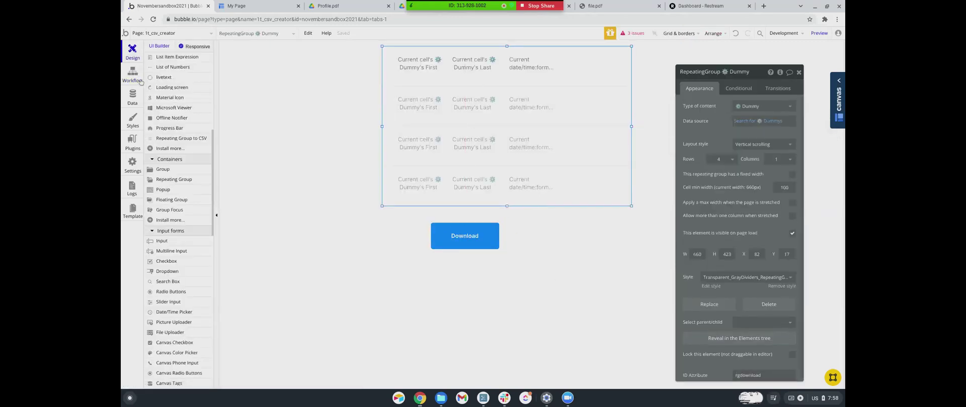
click(132, 72)
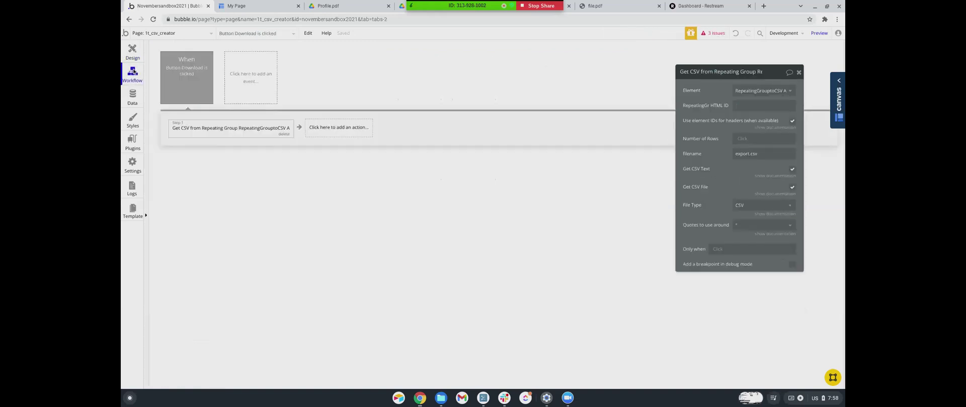
click(741, 108)
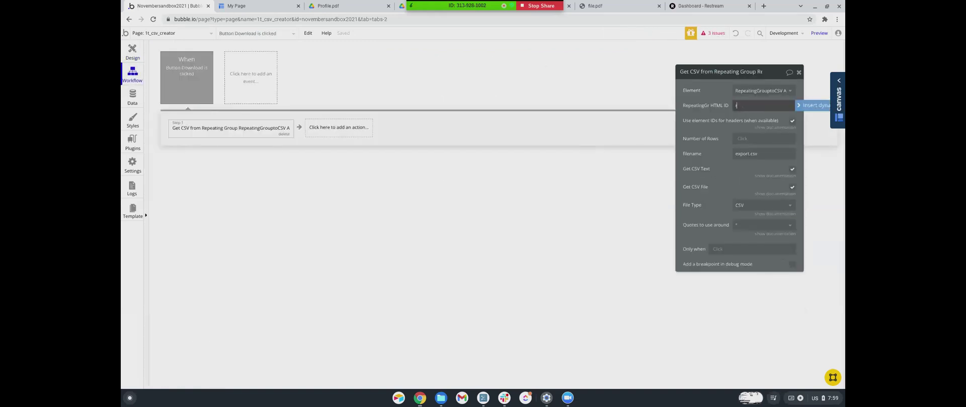
text(rgdownload)
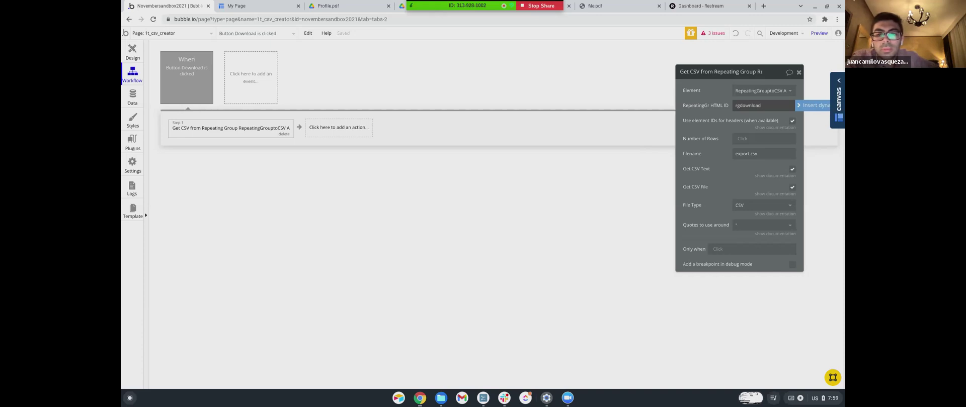
click(705, 128)
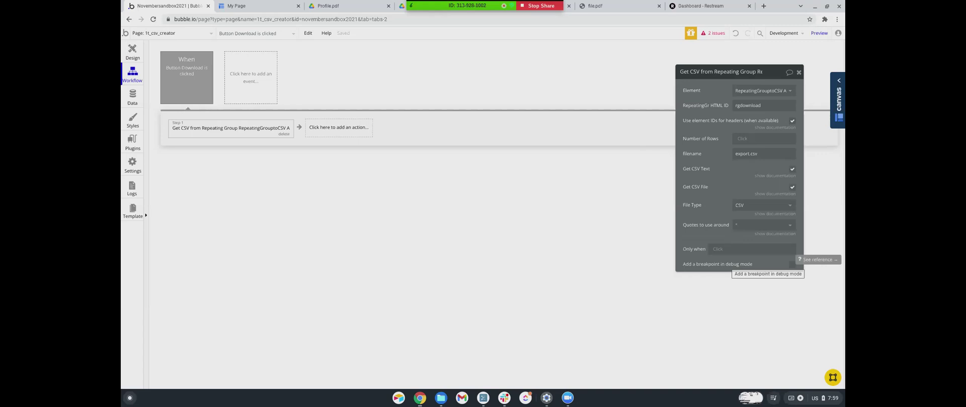
Check the issues list, preview the page, and test Download, which raises a plugin TypeError
click(723, 34)
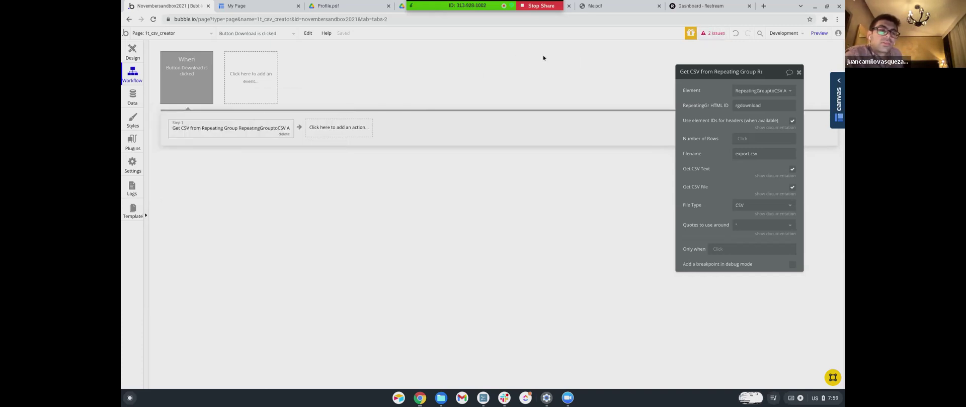
click(819, 33)
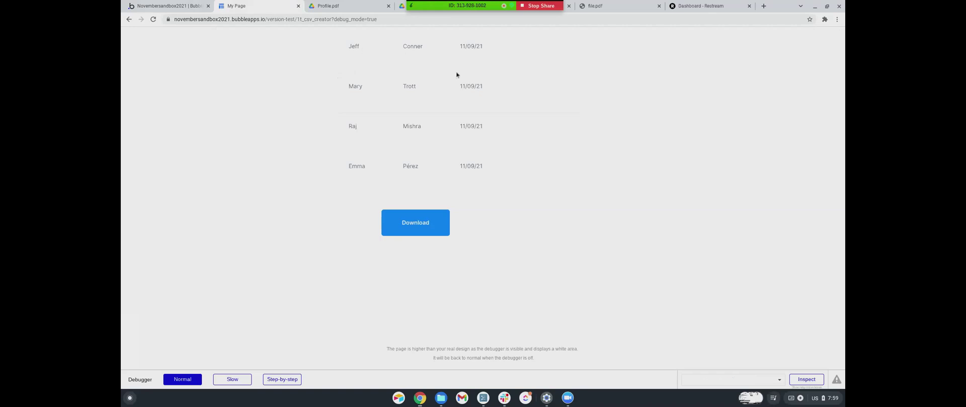
click(409, 227)
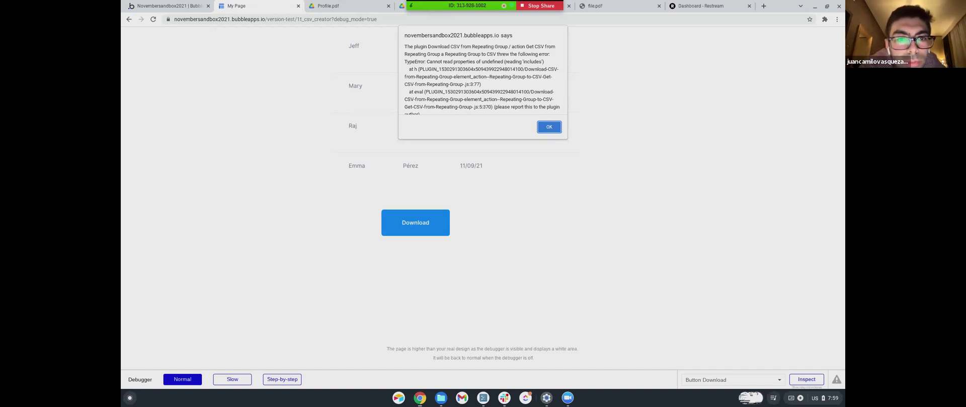
click(549, 127)
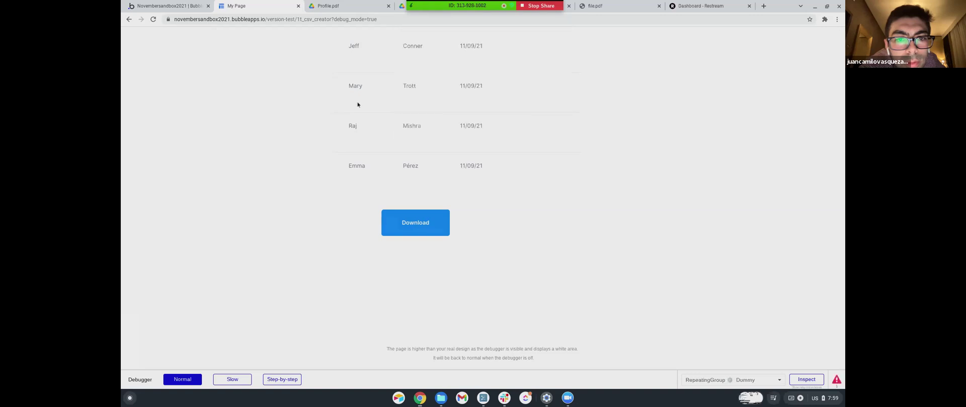
Retry Download in the preview, then return to the Download button's workflow in the editor
click(168, 5)
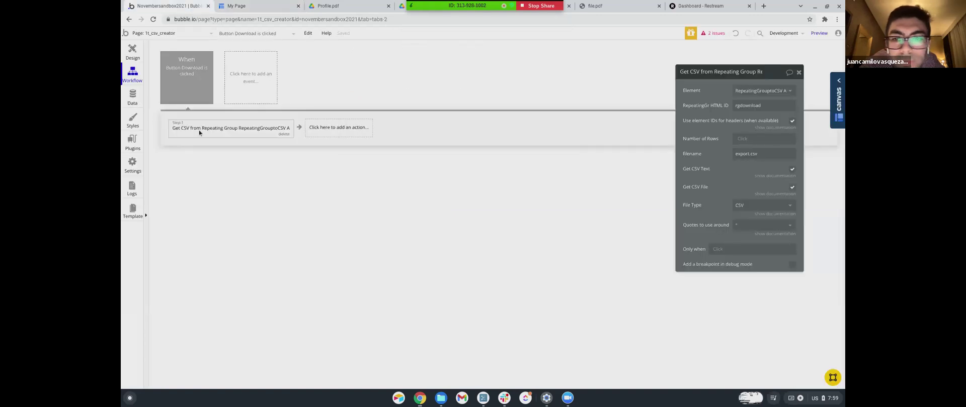
click(232, 6)
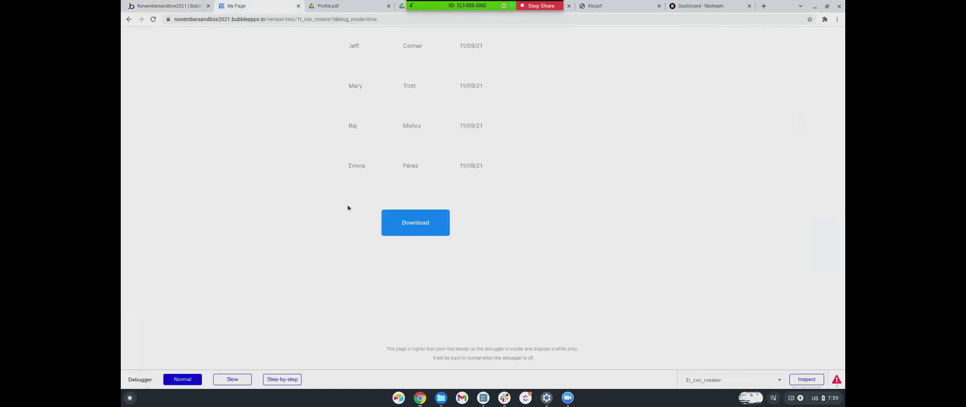
click(408, 223)
scroll(401, 118, down, 1)
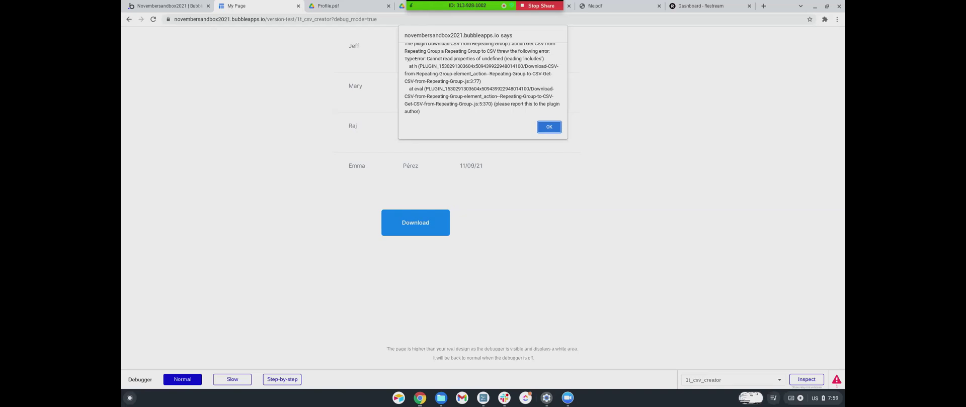
scroll(472, 84, up, 1)
scroll(472, 85, down, 1)
scroll(472, 85, up, 1)
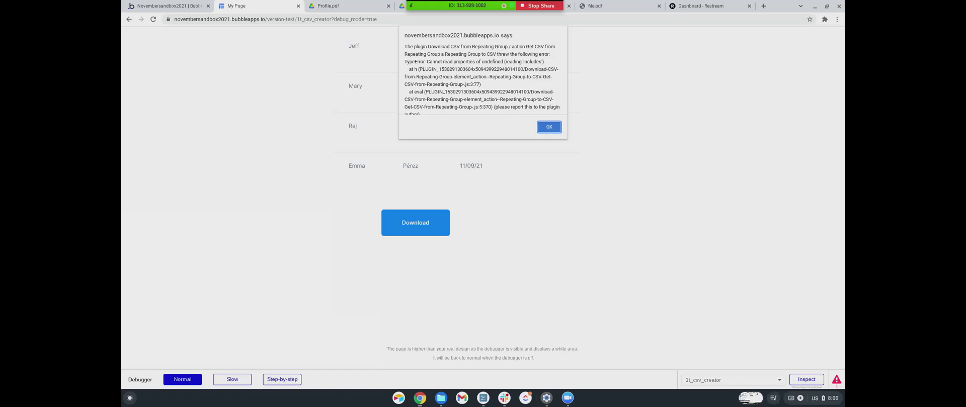
click(166, 6)
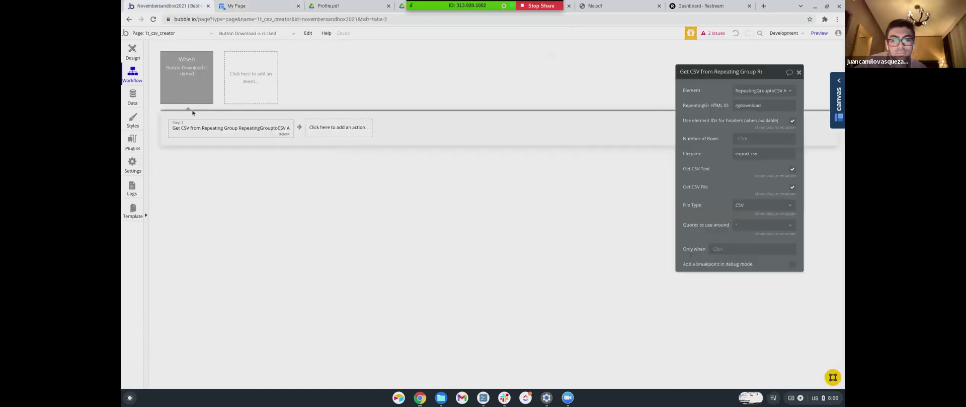
click(321, 135)
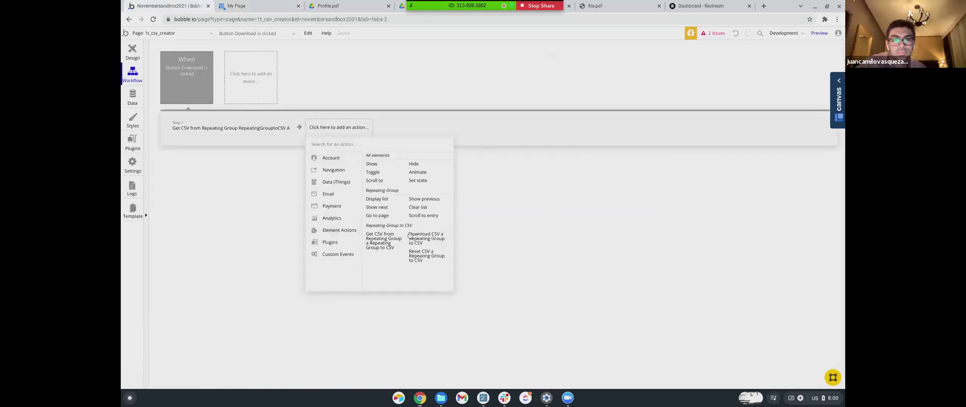
click(417, 243)
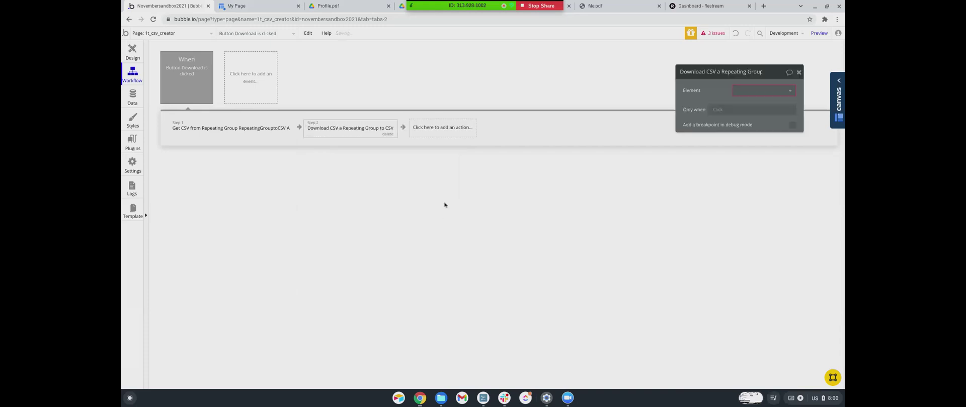
click(819, 33)
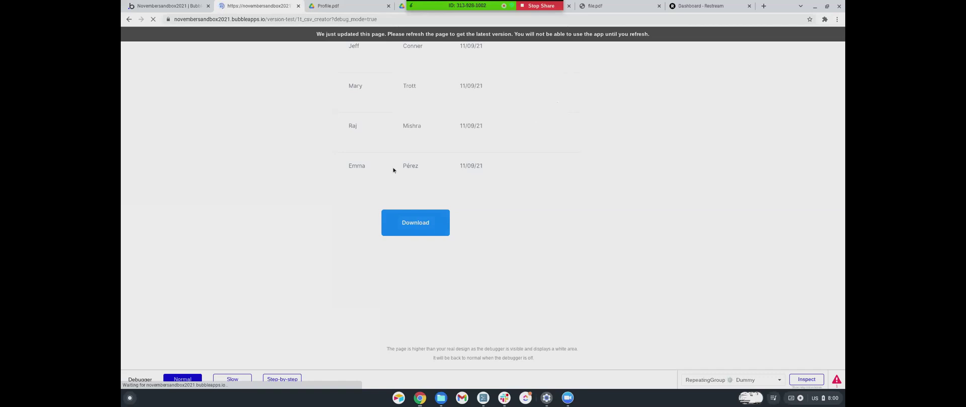
click(410, 229)
key(Return)
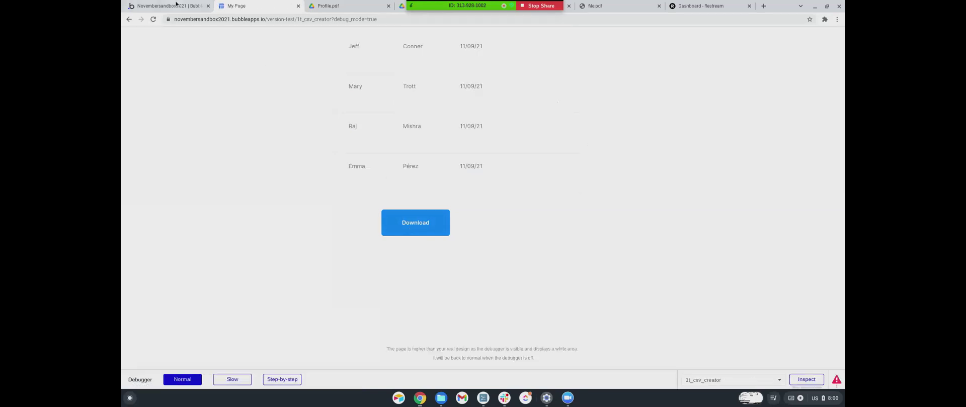
click(176, 6)
click(228, 126)
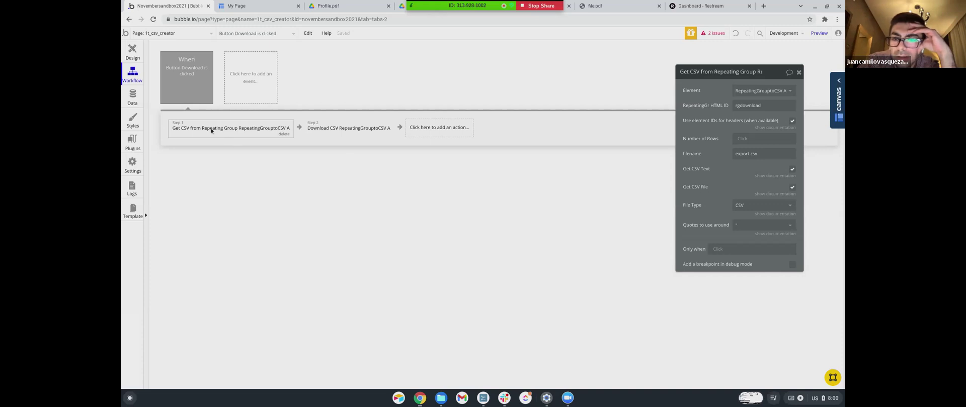
mouse_move(346, 134)
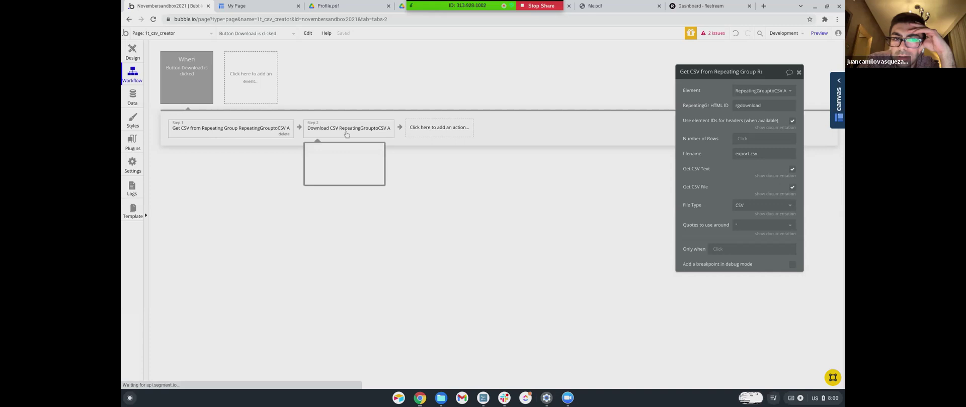
click(346, 133)
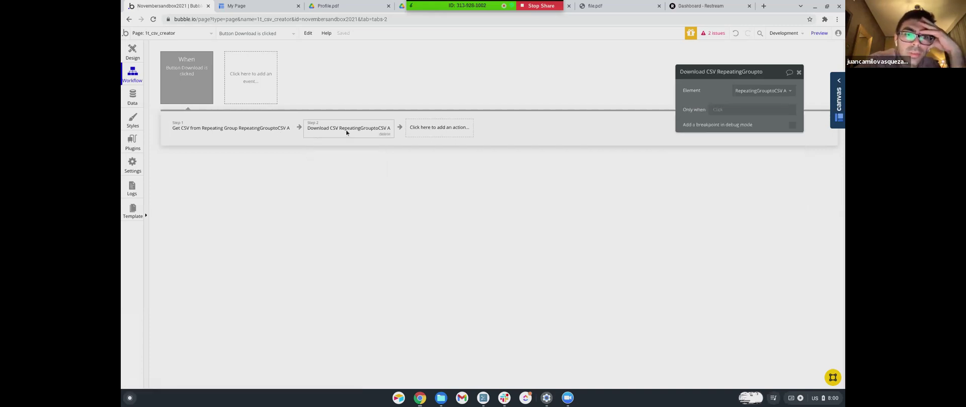
click(385, 134)
mouse_move(229, 132)
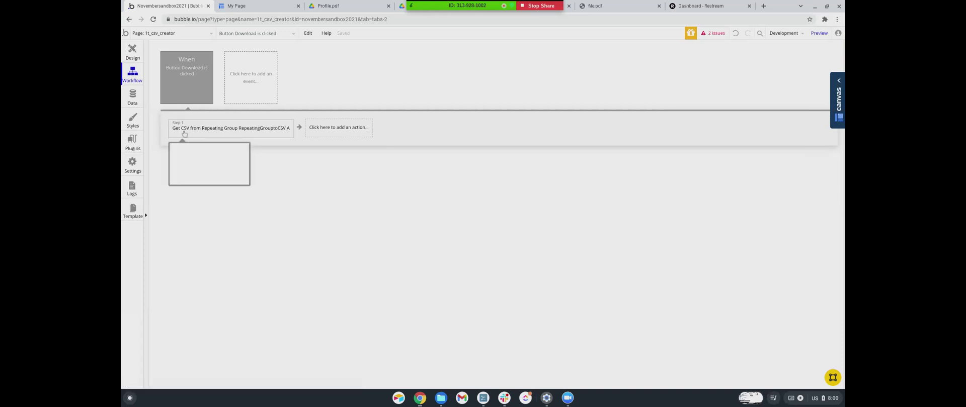
Look over the Get CSV step and the Element Actions list, then show the installed plugins
click(219, 132)
click(327, 128)
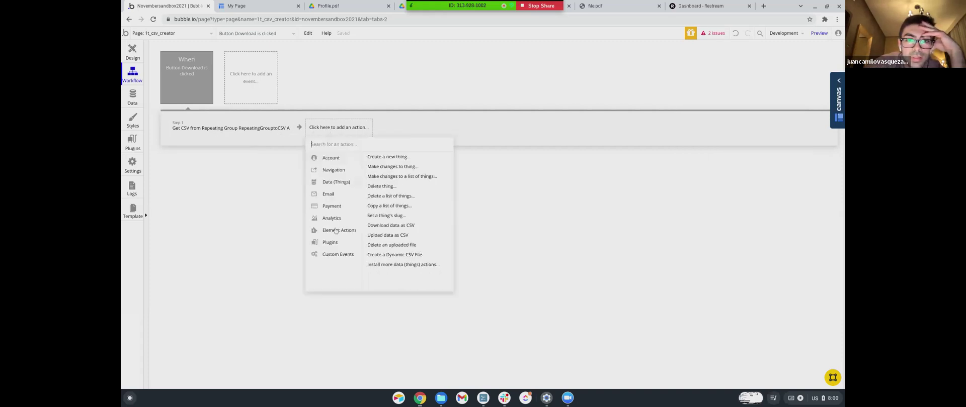
mouse_move(338, 234)
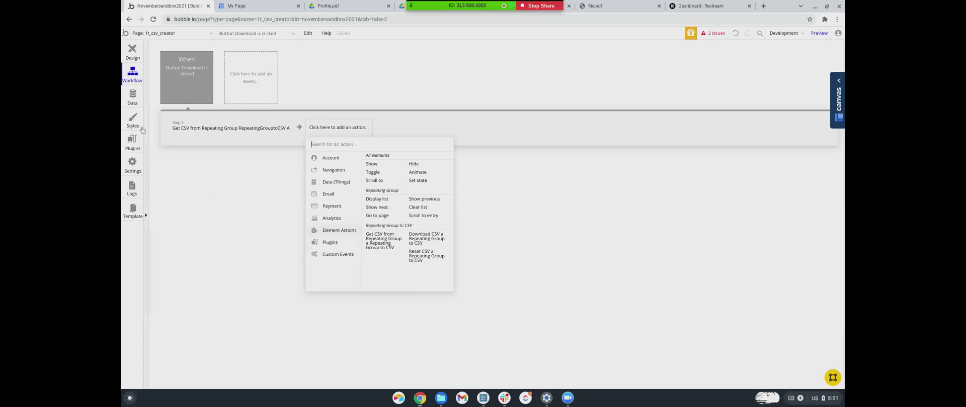
click(129, 147)
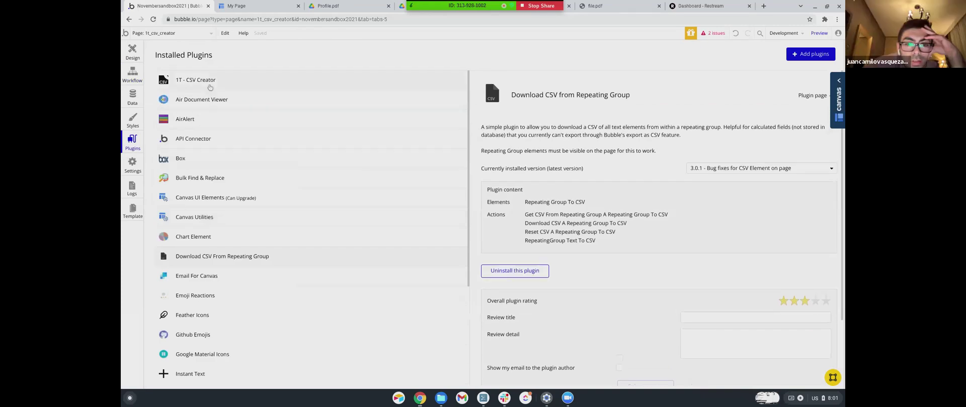
Remove the 1T - CSV Creator plugin and go back to the Download click workflow
click(210, 85)
scroll(775, 152, down, 15)
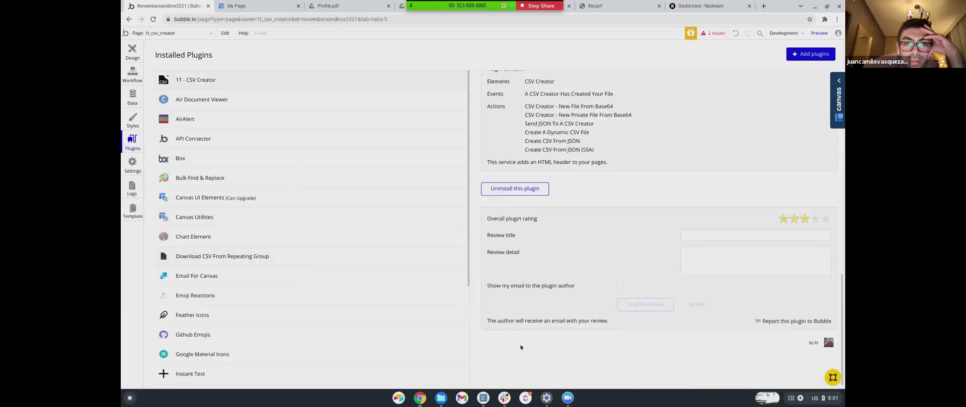
click(528, 190)
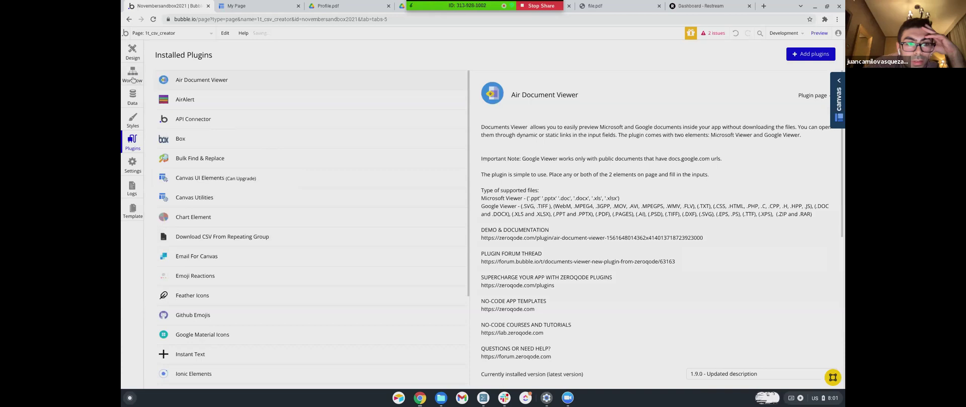
click(132, 72)
click(315, 130)
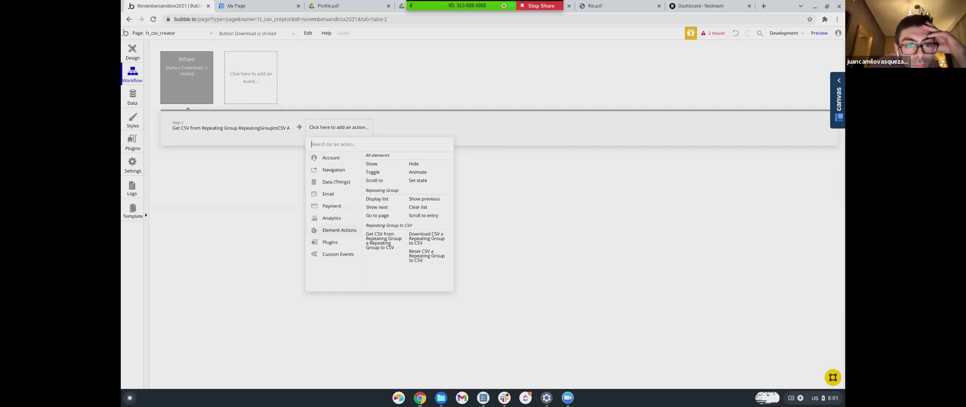
Add a RepeatingGroup Text to CSV action and delete the old Get CSV step
text(repeating group)
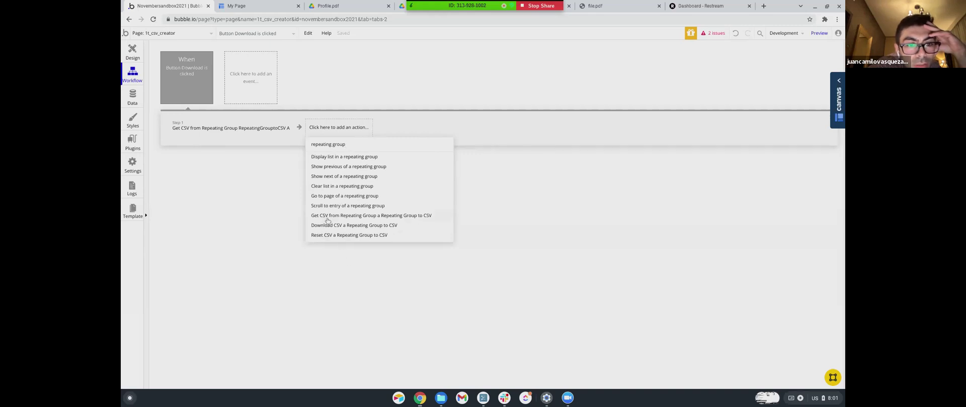
key(BackSpace)
key(BackSpace)
key(BackSpace)
key(BackSpace)
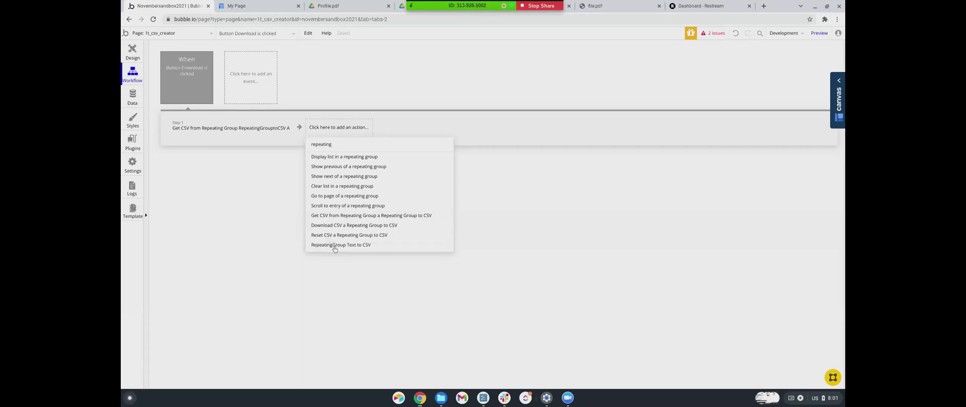
click(335, 245)
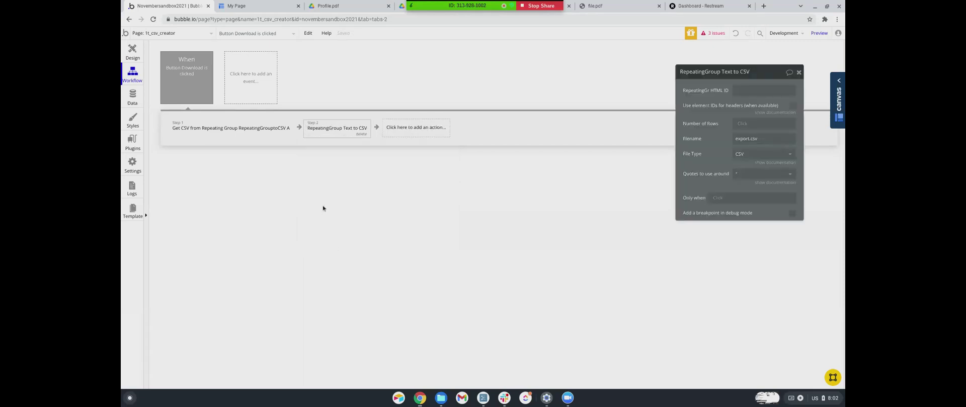
click(282, 134)
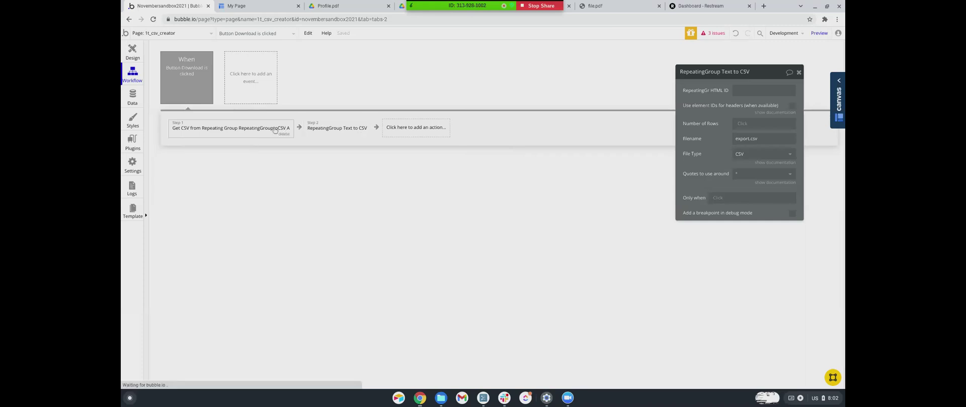
click(283, 135)
Set the step's HTML ID to rgdownload with element-ID headers, then preview the app
click(217, 129)
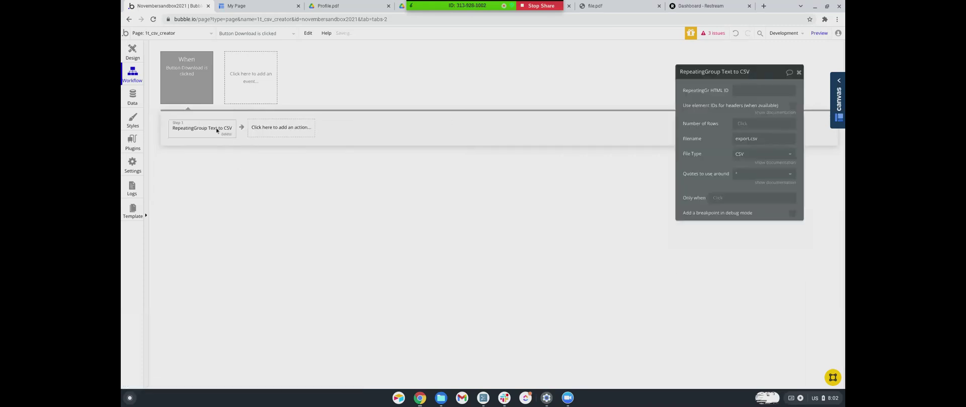
click(752, 90)
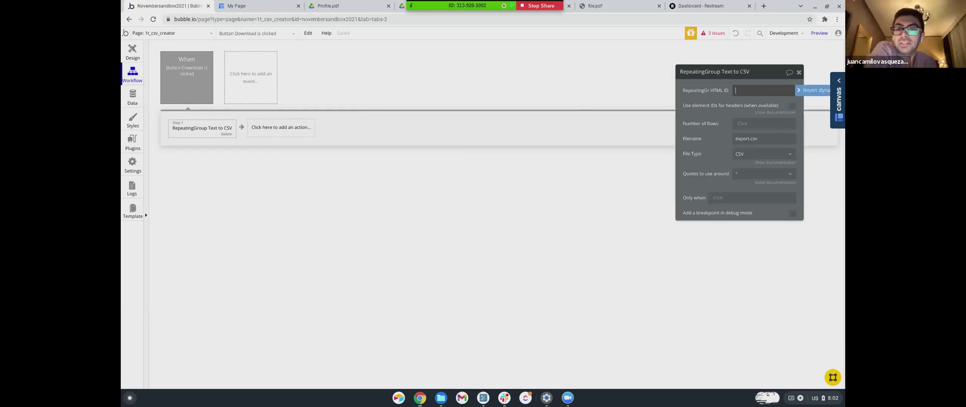
text(rgdownload)
click(728, 103)
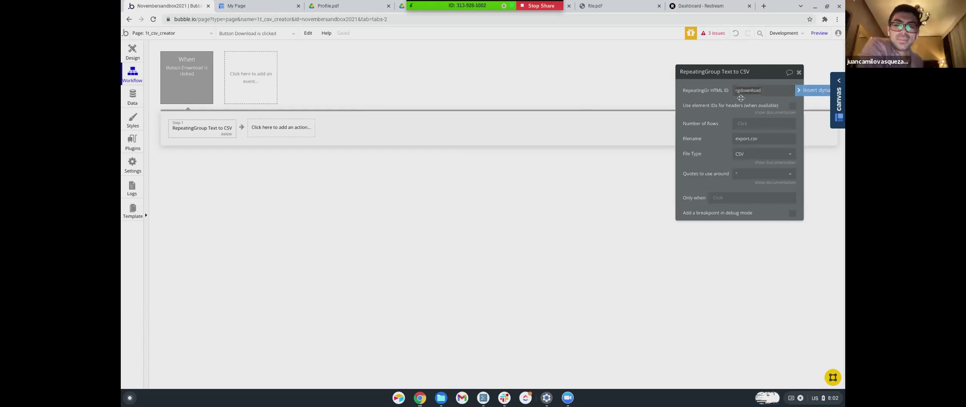
click(792, 105)
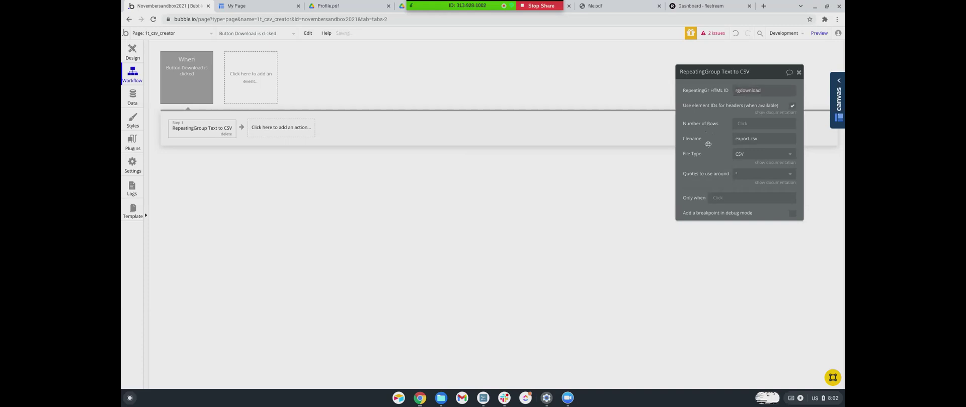
click(816, 34)
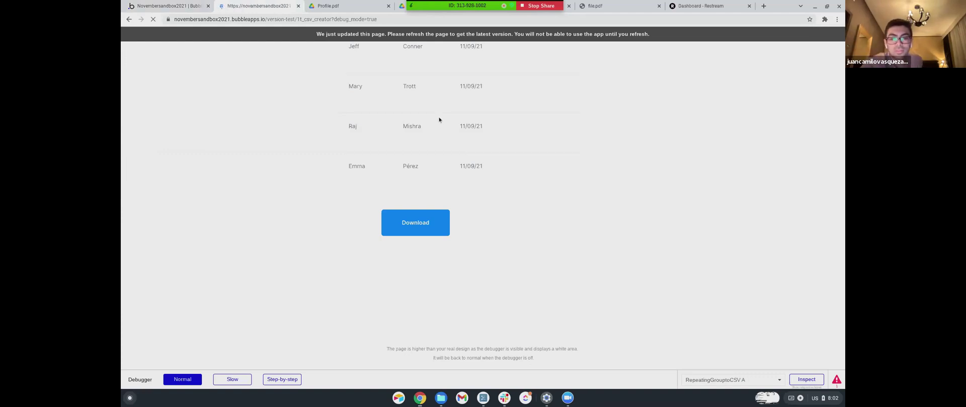
Test Download in the preview again, dismiss the error, and show the editor's installed plugins
click(413, 211)
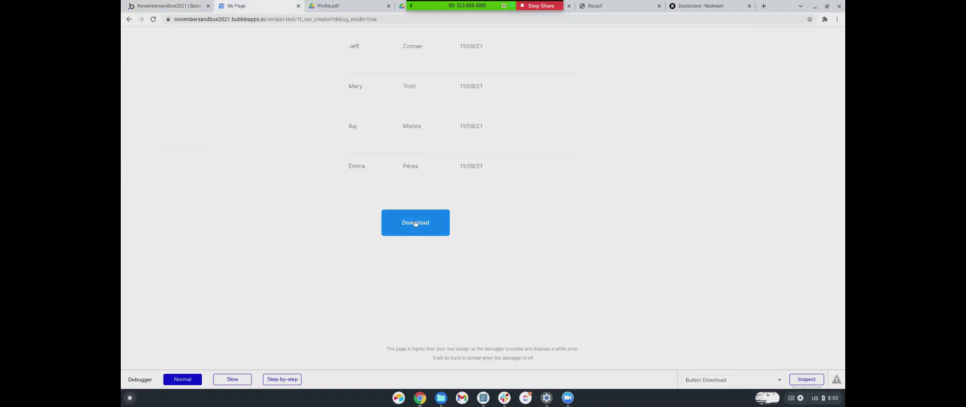
click(549, 123)
click(179, 6)
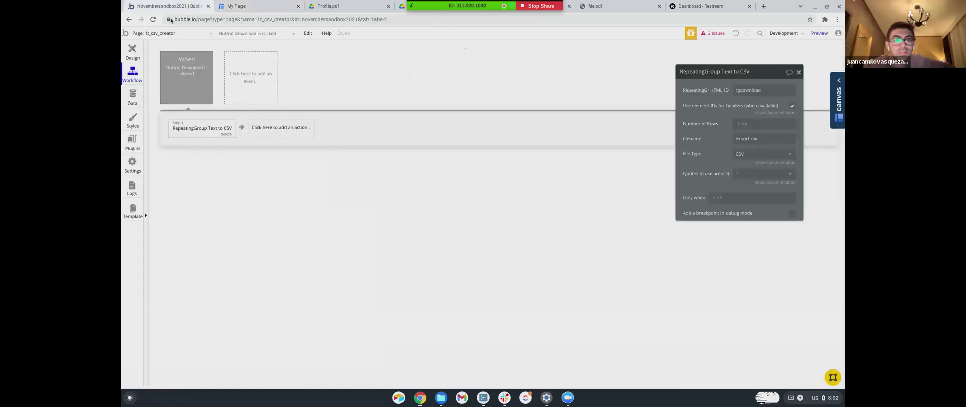
click(128, 138)
scroll(643, 203, down, 5)
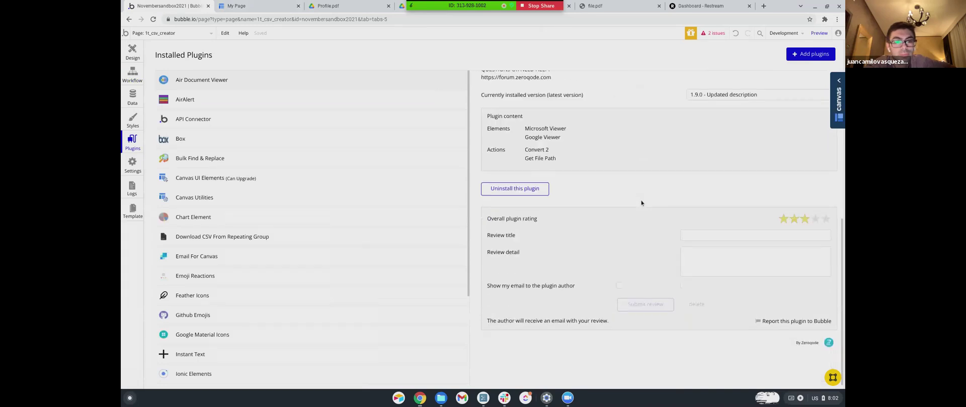
Read the Download CSV From Repeating Group plugin's details, then switch back to the Design tab
scroll(641, 202, up, 5)
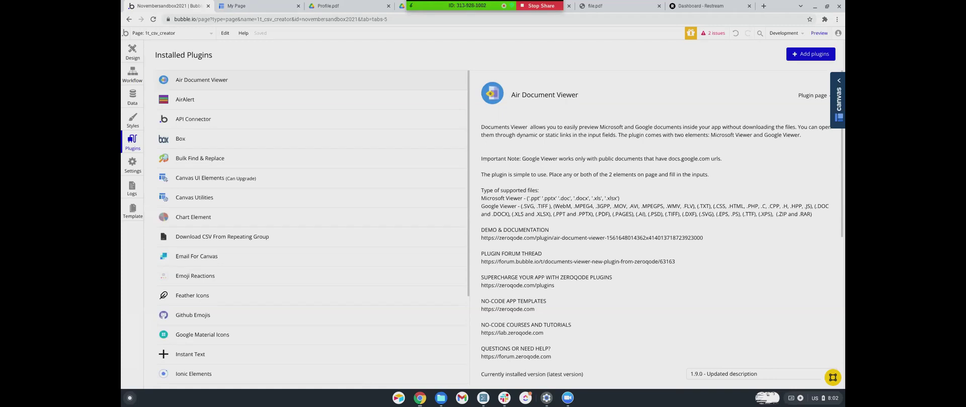
scroll(619, 208, down, 1)
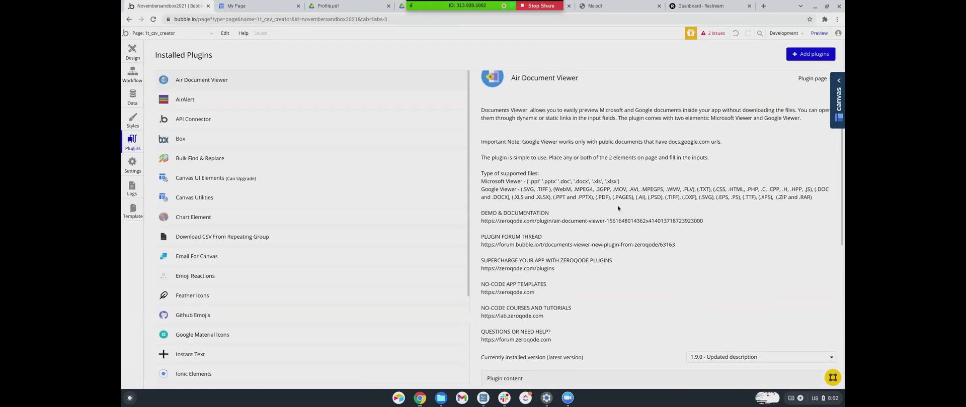
scroll(619, 208, up, 1)
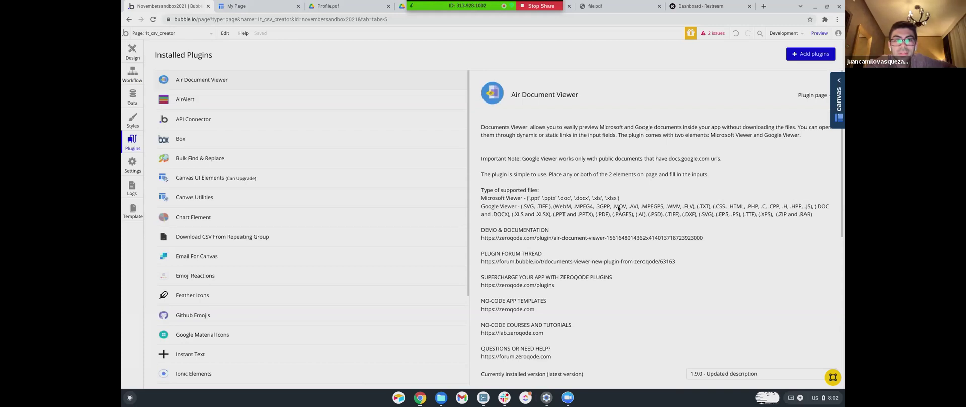
scroll(177, 113, down, 1)
scroll(174, 112, down, 2)
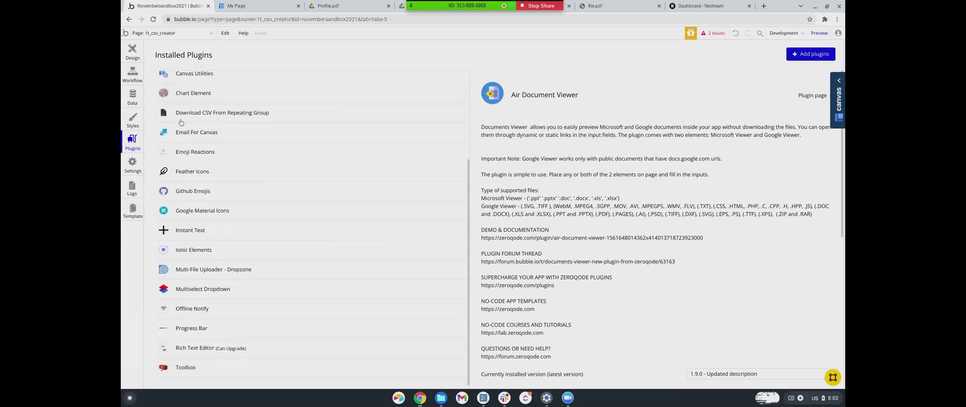
scroll(182, 124, up, 3)
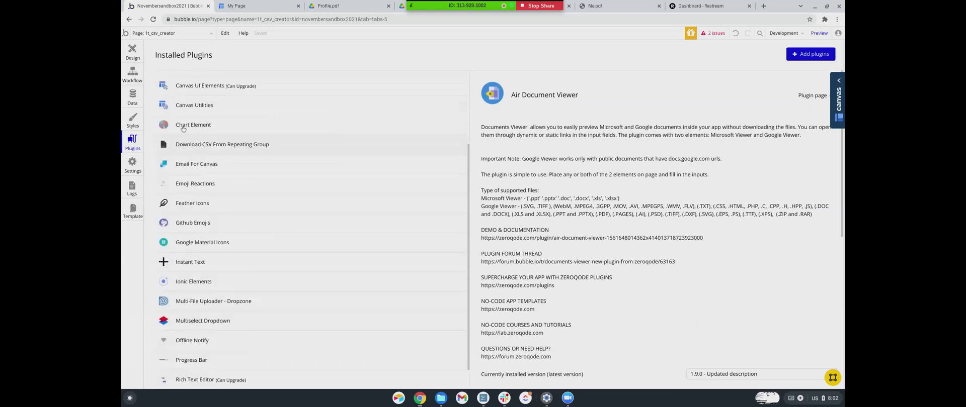
scroll(191, 193, down, 1)
click(211, 184)
scroll(642, 197, down, 2)
scroll(597, 163, up, 2)
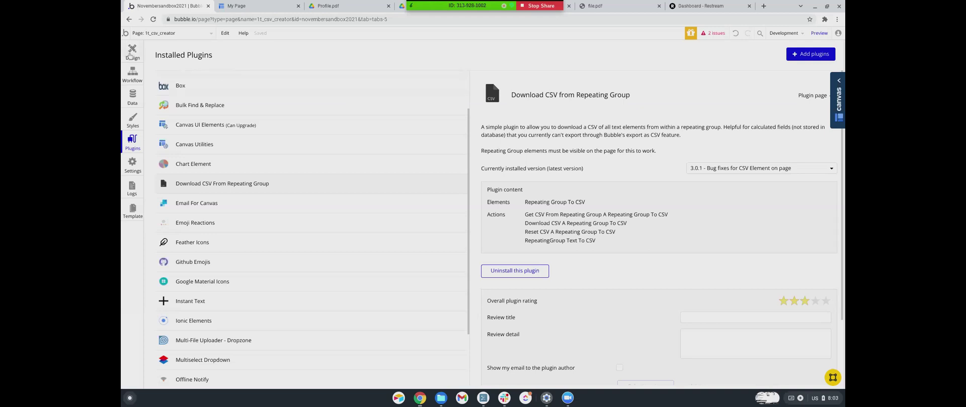
click(130, 55)
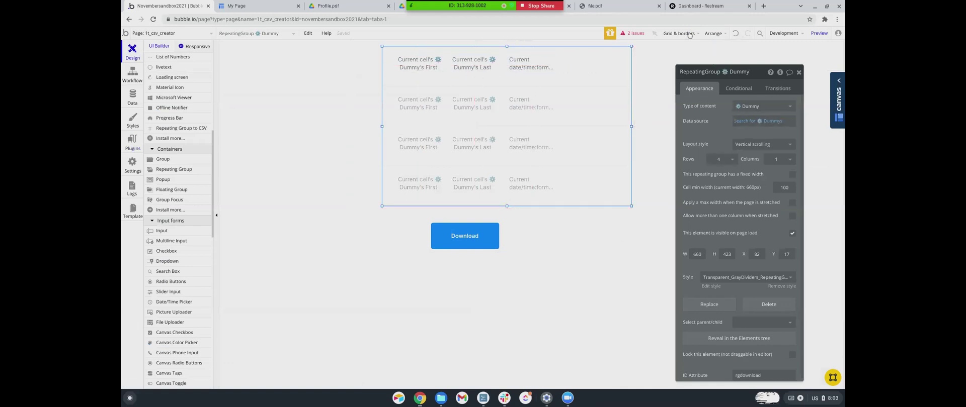
key(ctrl+2)
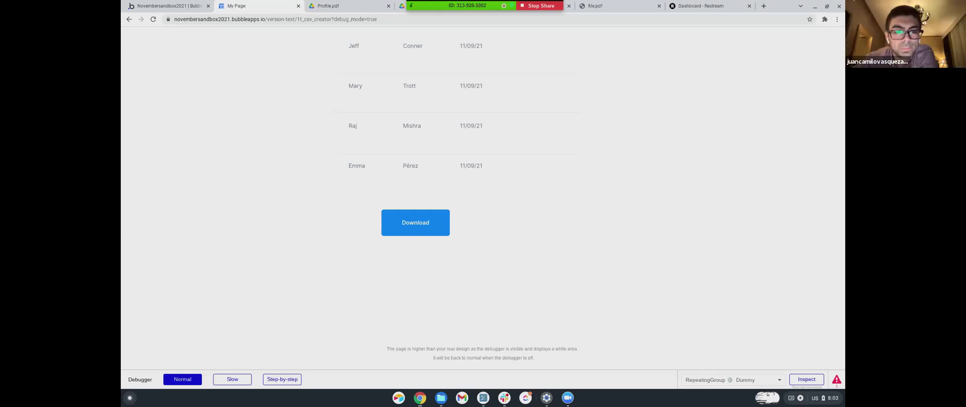
click(429, 222)
key(Return)
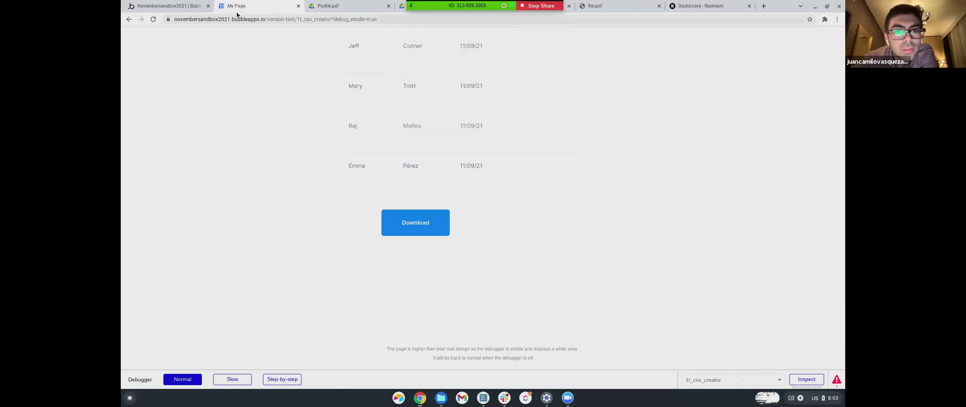
click(184, 4)
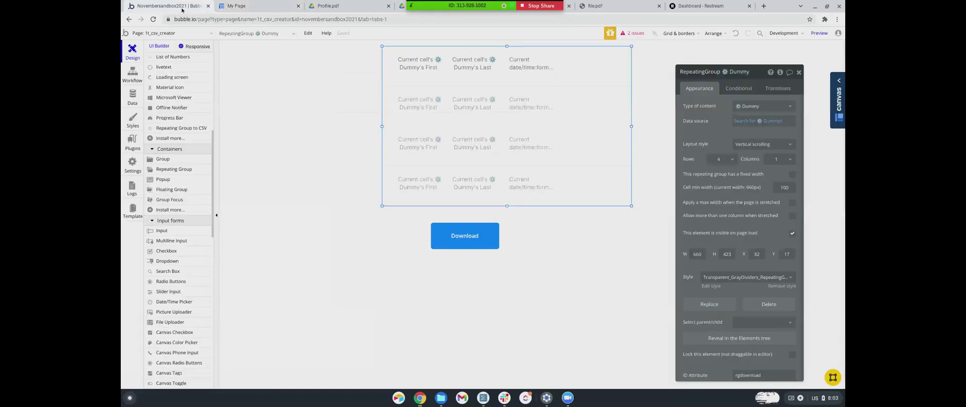
click(133, 143)
scroll(580, 196, down, 2)
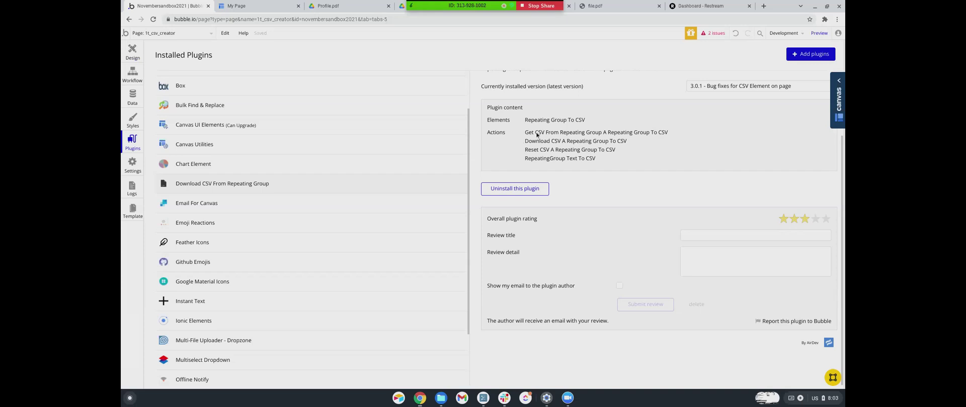
scroll(535, 126, up, 1)
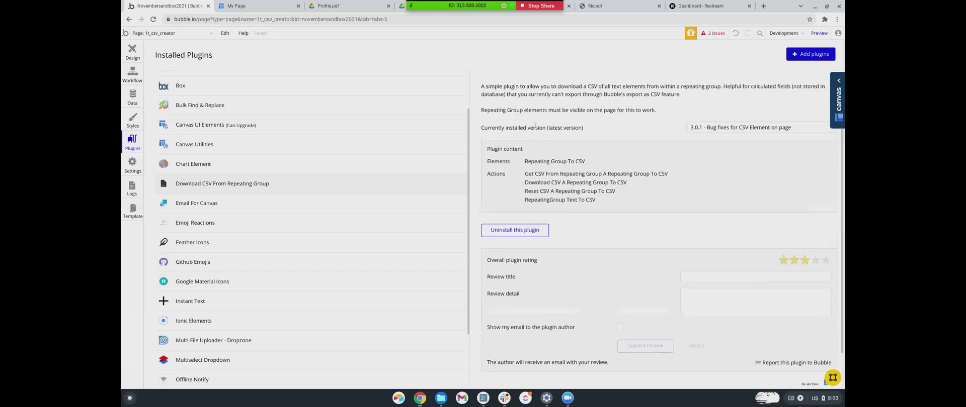
scroll(535, 128, down, 1)
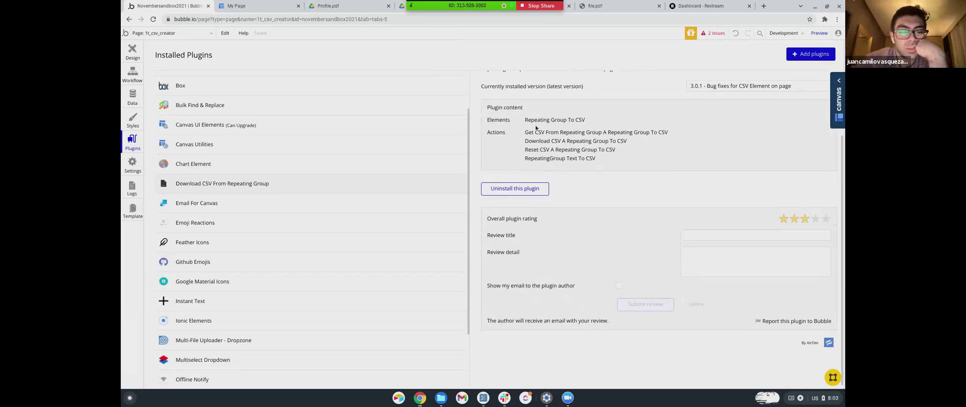
click(706, 87)
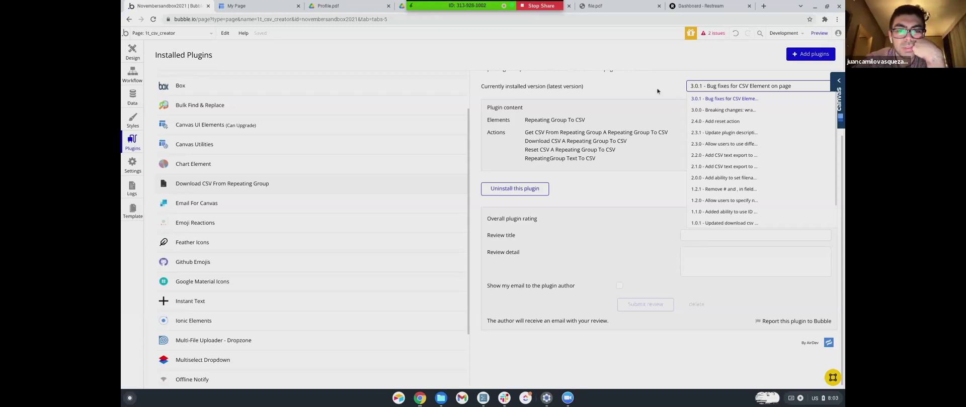
key(Escape)
Select the first-name, last-name and current-date texts in Design to inspect their IDs
click(132, 59)
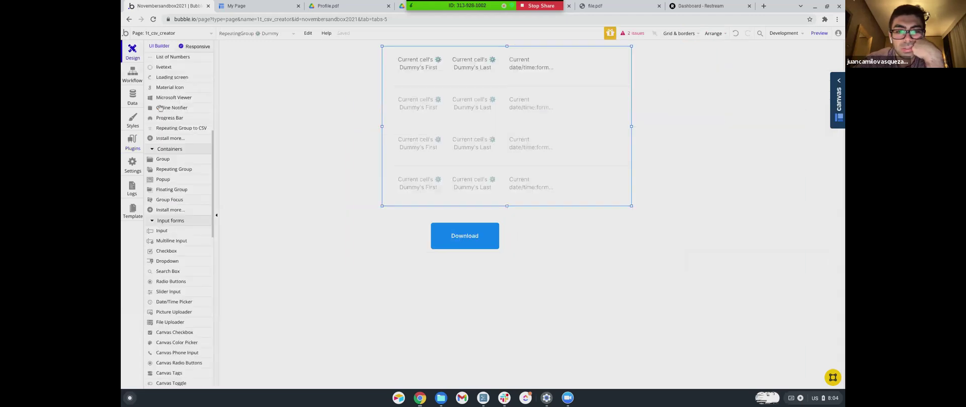
double_click(427, 71)
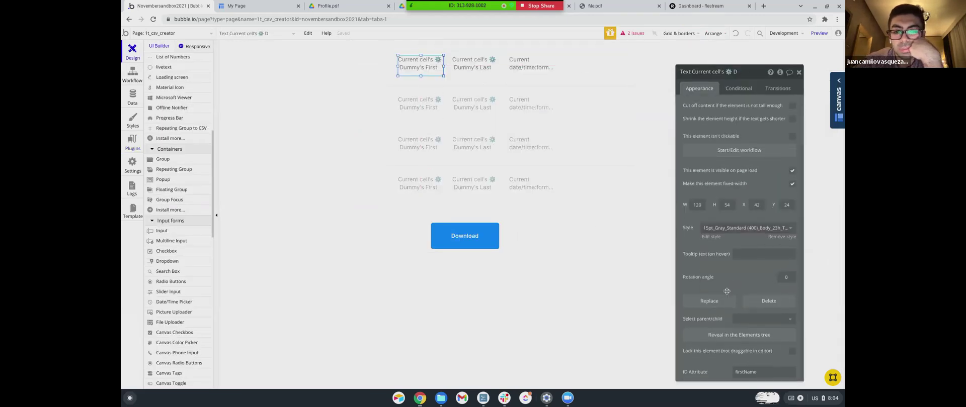
click(464, 66)
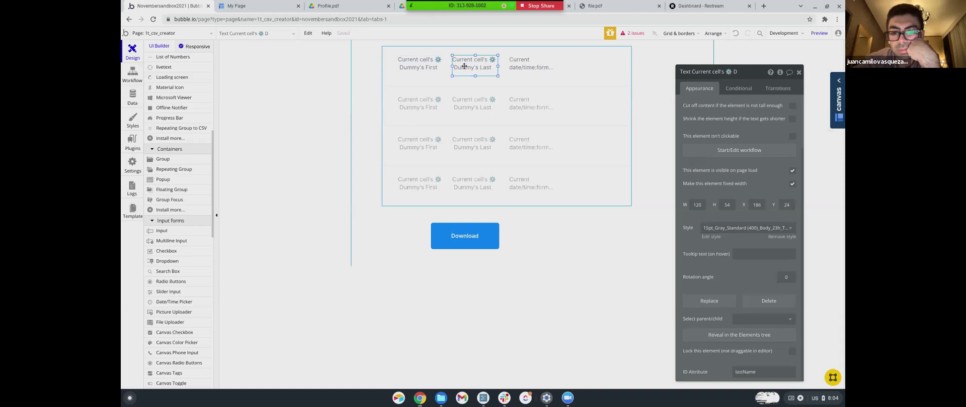
click(521, 66)
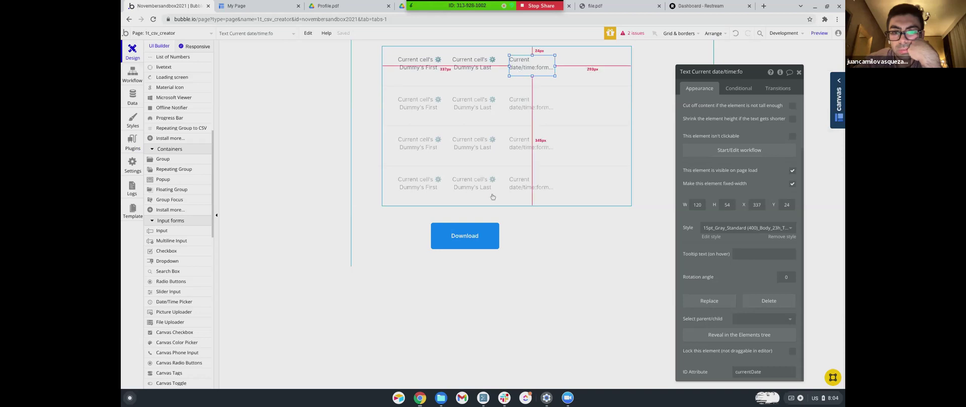
click(273, 5)
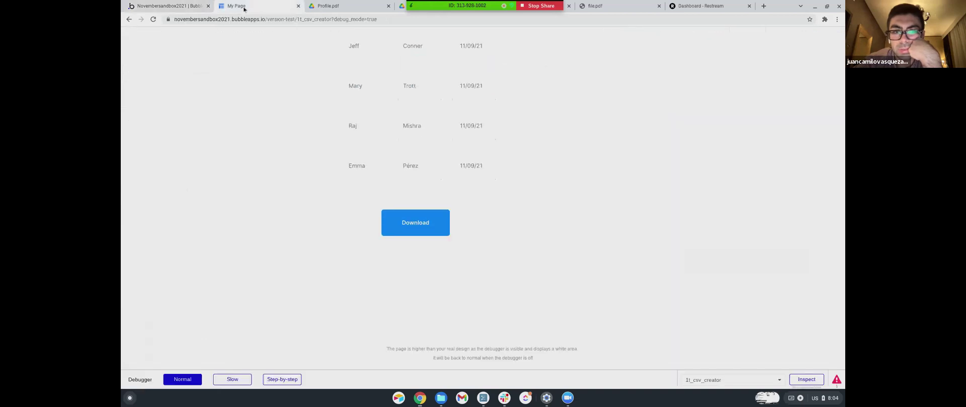
key(ctrl+shift+Tab)
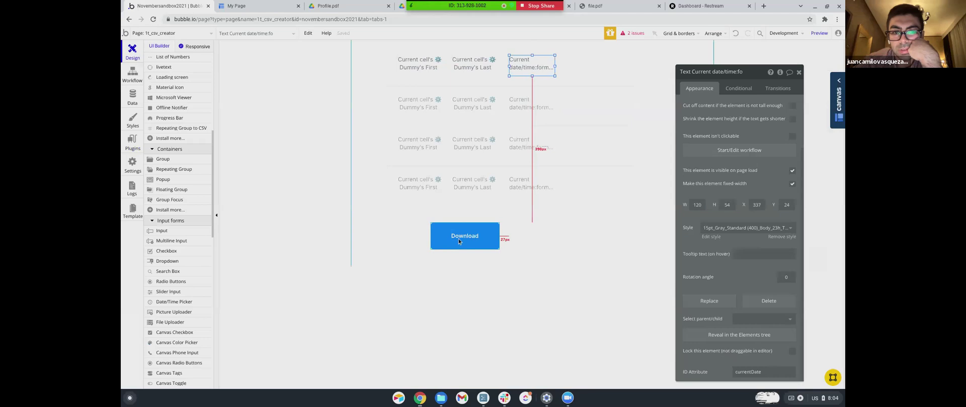
Confirm the rgdownload, currentDate and lastName IDs, then open the Download button's click workflow
click(584, 181)
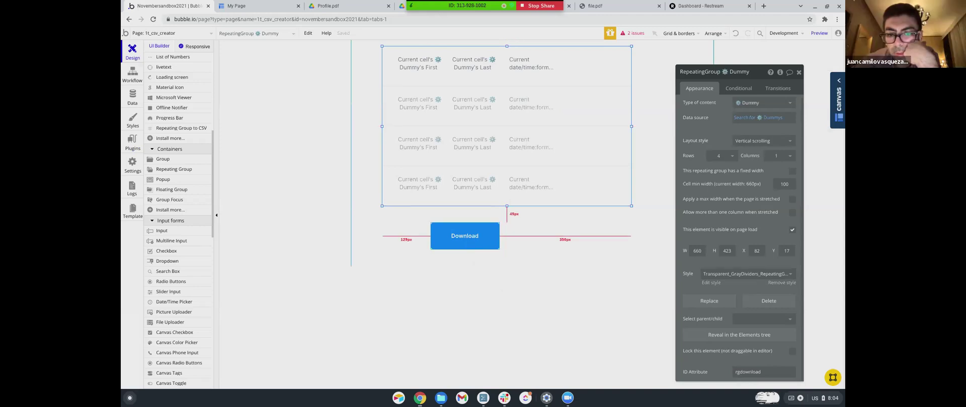
double_click(763, 371)
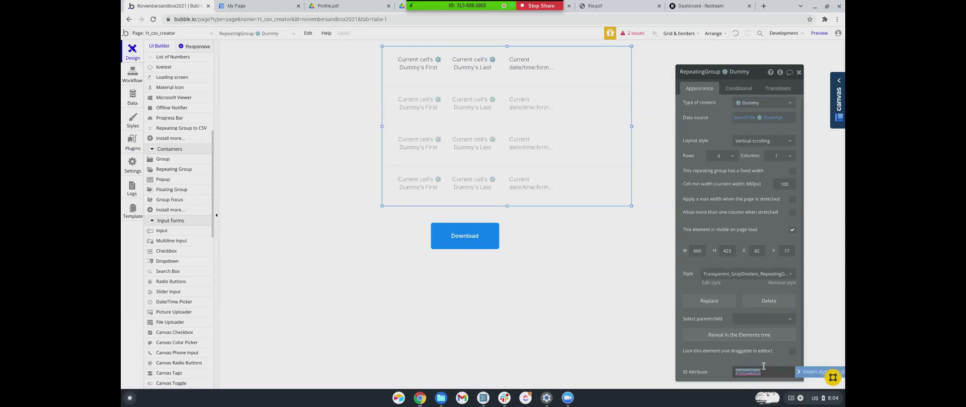
click(518, 64)
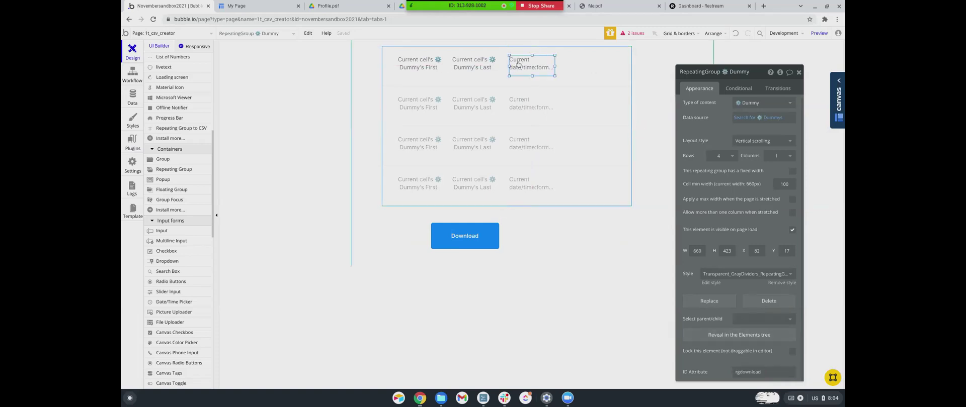
double_click(736, 373)
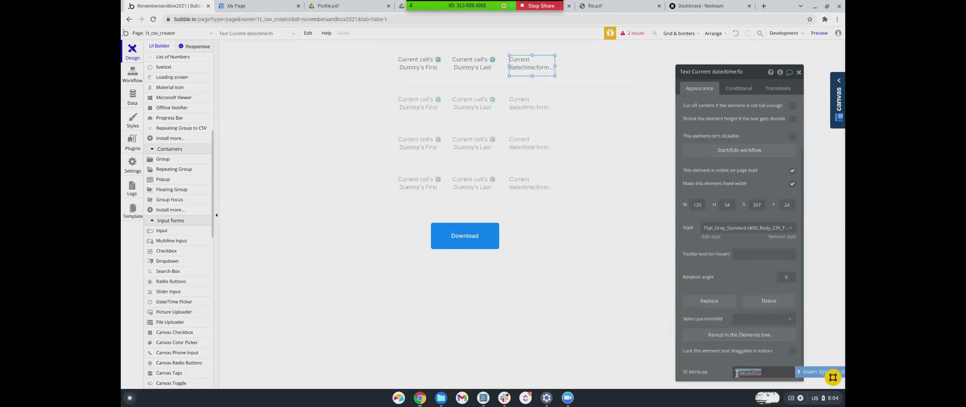
click(476, 71)
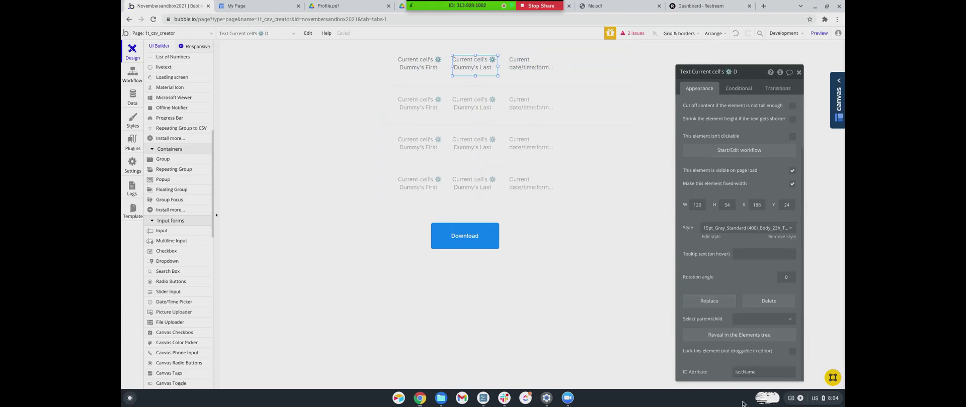
double_click(742, 372)
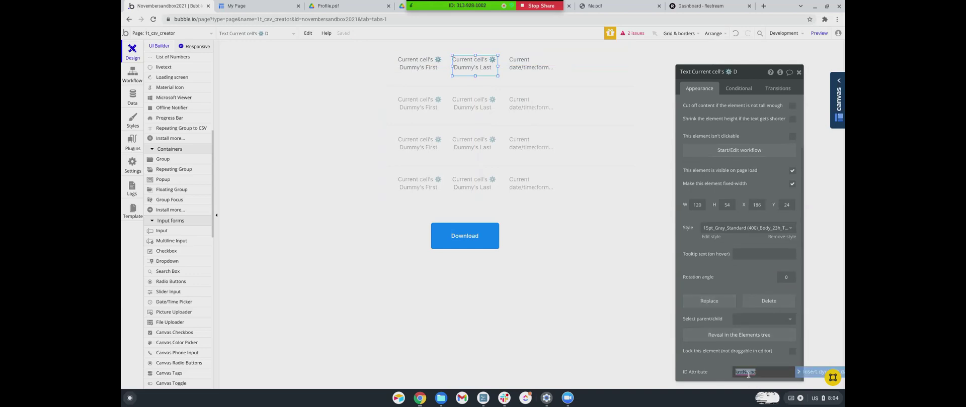
click(418, 60)
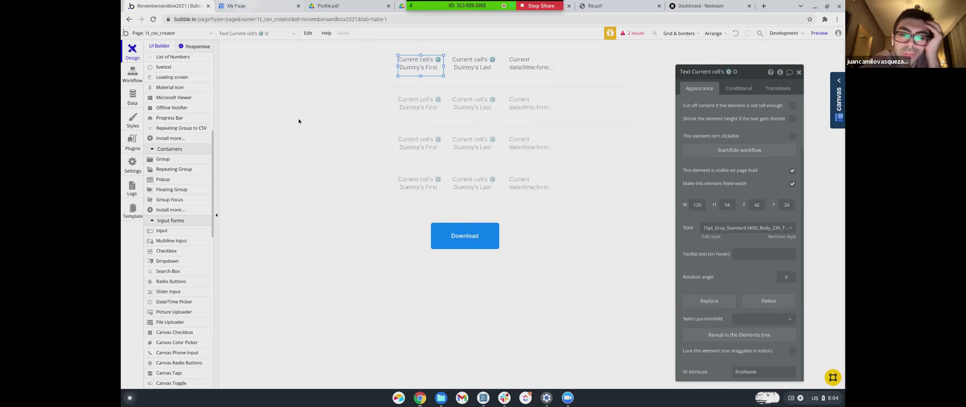
click(465, 236)
click(739, 160)
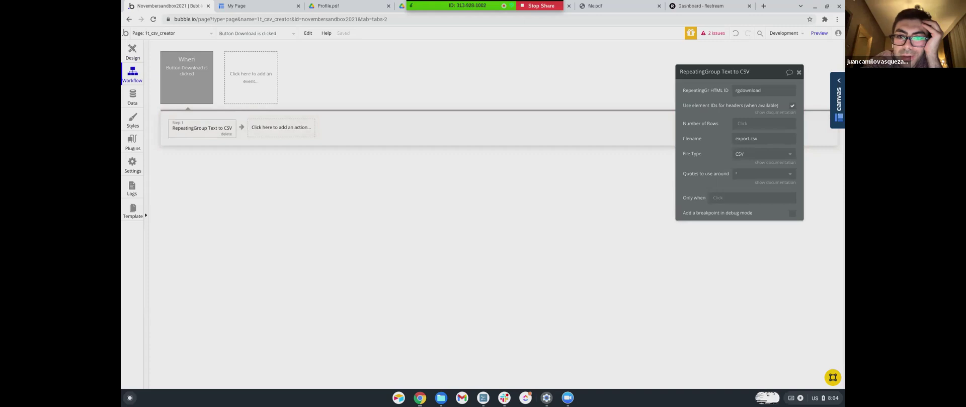
Set the Dummy repeating group's layout style to Full list and reopen the preview
double_click(757, 90)
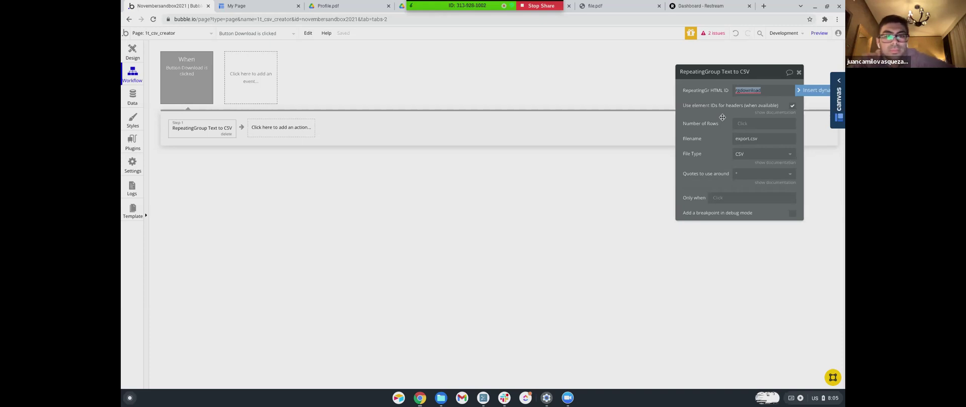
click(141, 54)
click(432, 166)
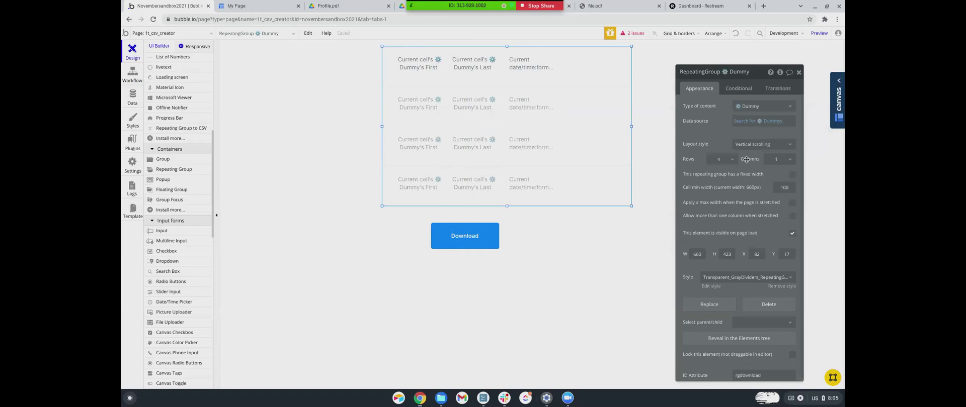
click(759, 145)
click(758, 181)
click(819, 33)
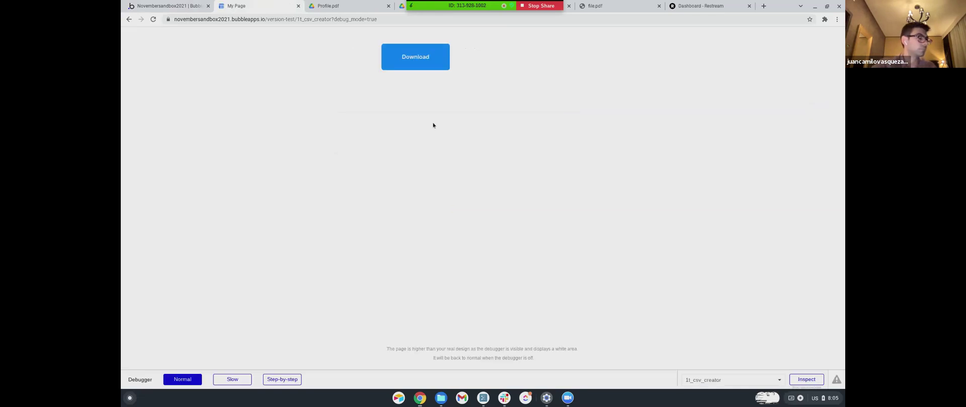
Export the list with Download and open the resulting export.csv from the Downloads folder
click(410, 237)
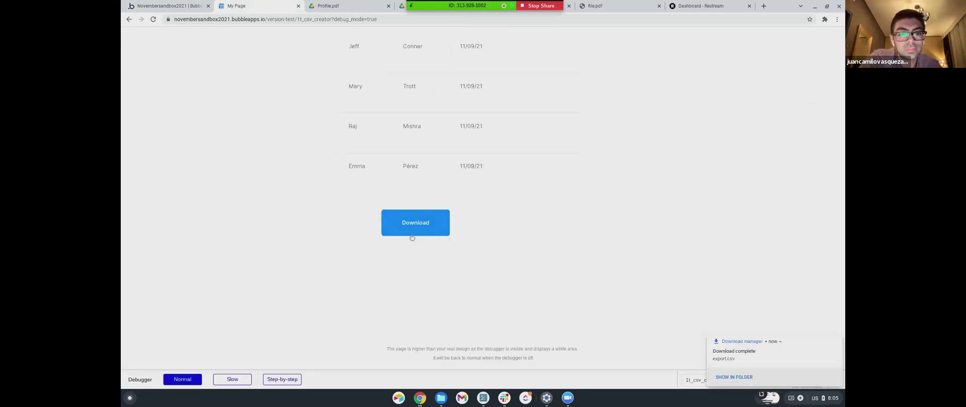
click(738, 377)
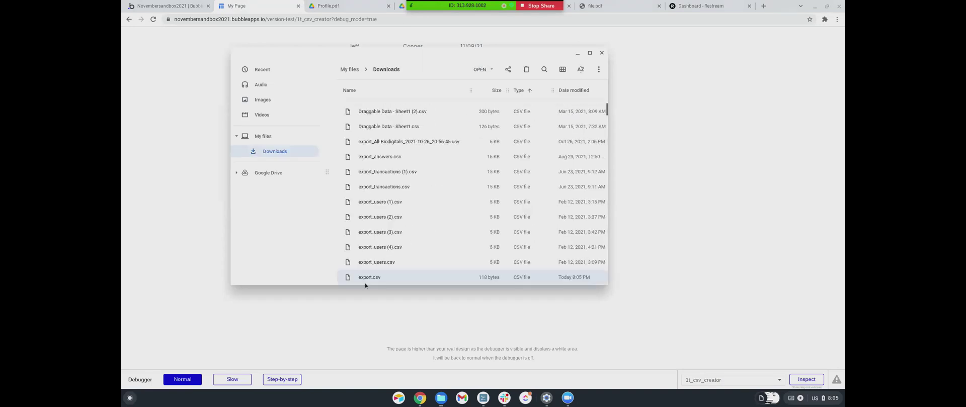
double_click(365, 277)
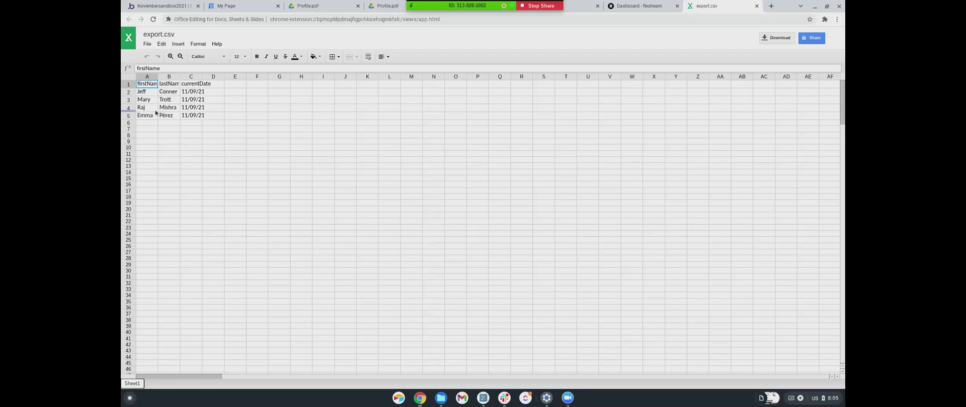
Drag column A wider to reveal the firstName header, then return to the Bubble editor
drag(157, 77, 267, 77)
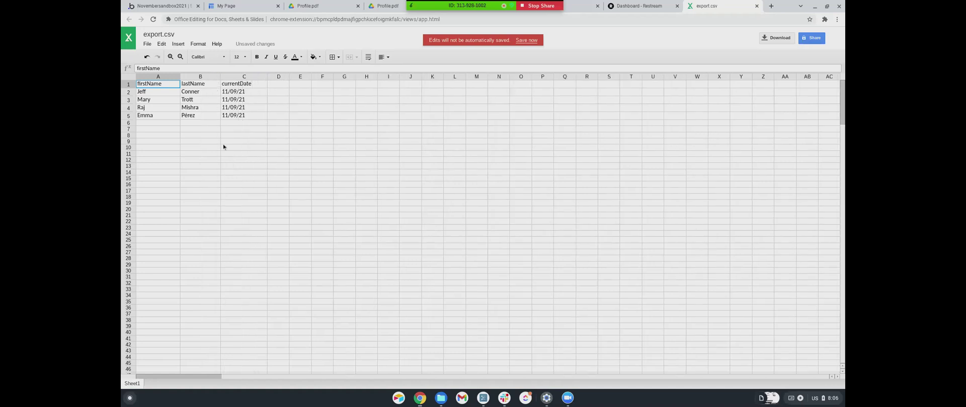
click(161, 9)
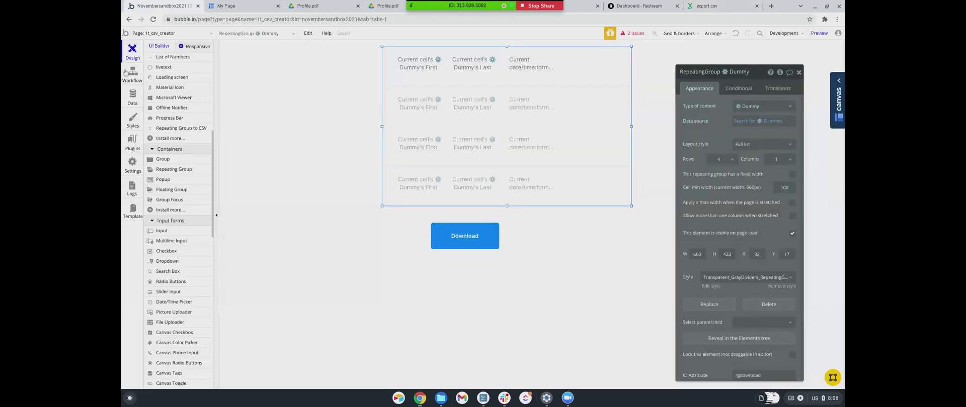
Review the Download button's CSV export workflow and browse the list of addable actions
click(130, 75)
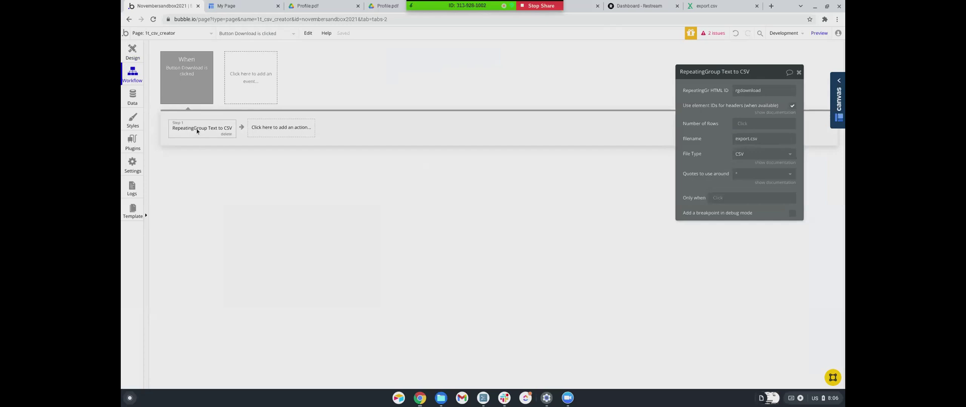
click(266, 132)
mouse_move(275, 244)
scroll(317, 240, down, 5)
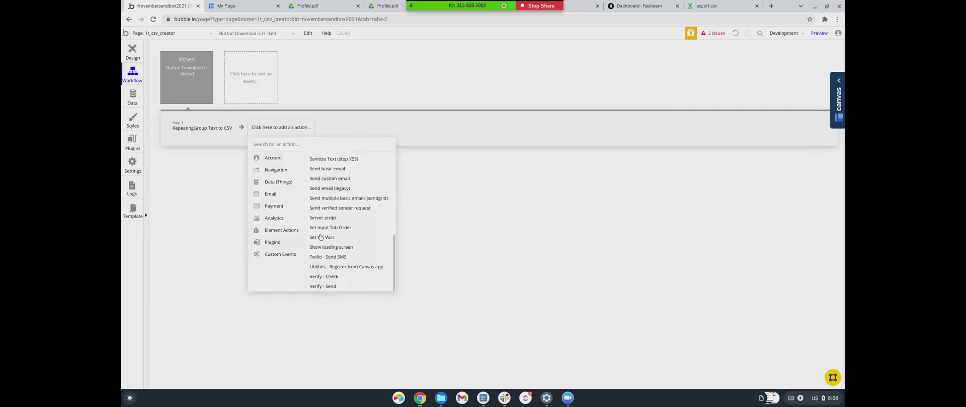
scroll(320, 238, up, 5)
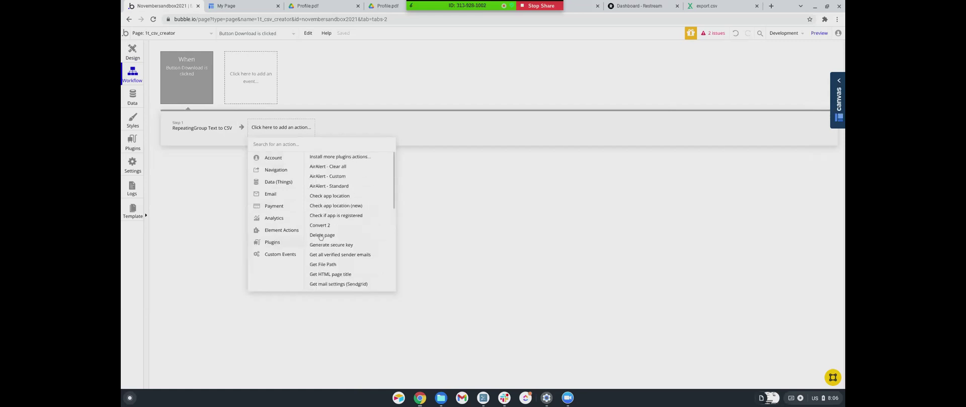
Back in the design view, check the RepeatingGrouptoCSV A element, then preview the page in a new tab
click(133, 54)
click(375, 162)
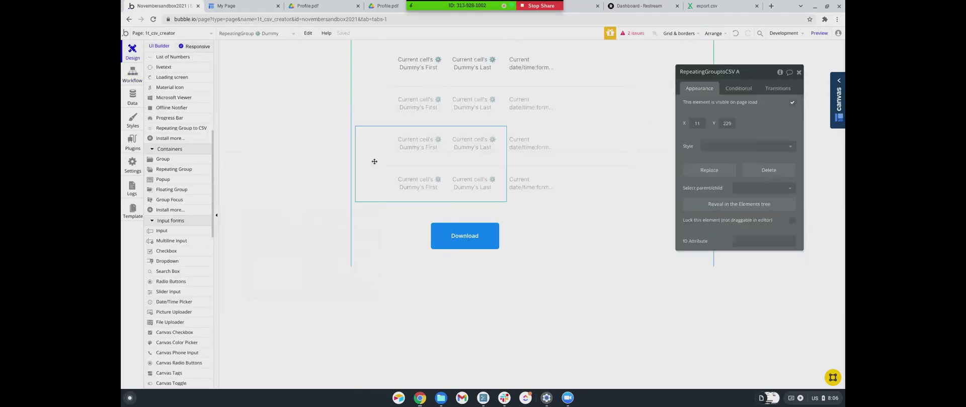
key(Escape)
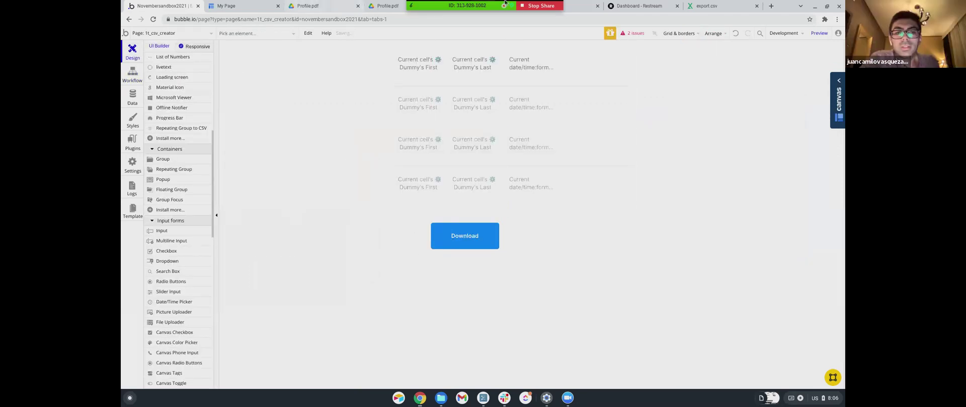
click(824, 35)
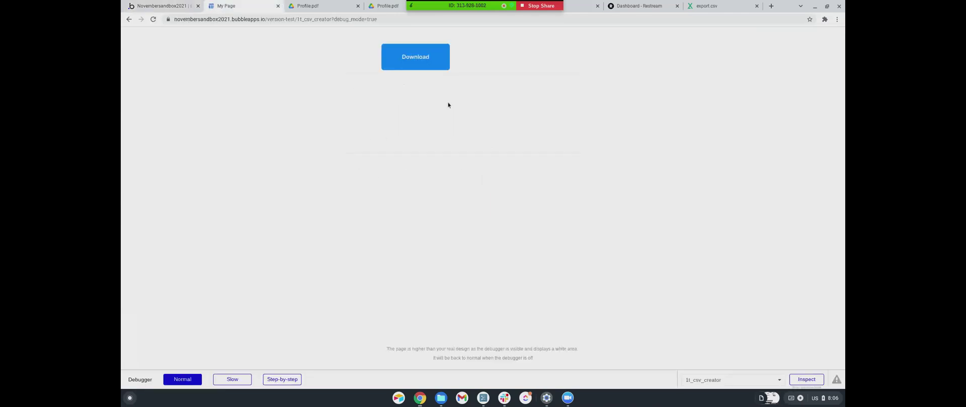
Download the CSV from the preview and open export (1).csv from the Downloads folder
click(423, 223)
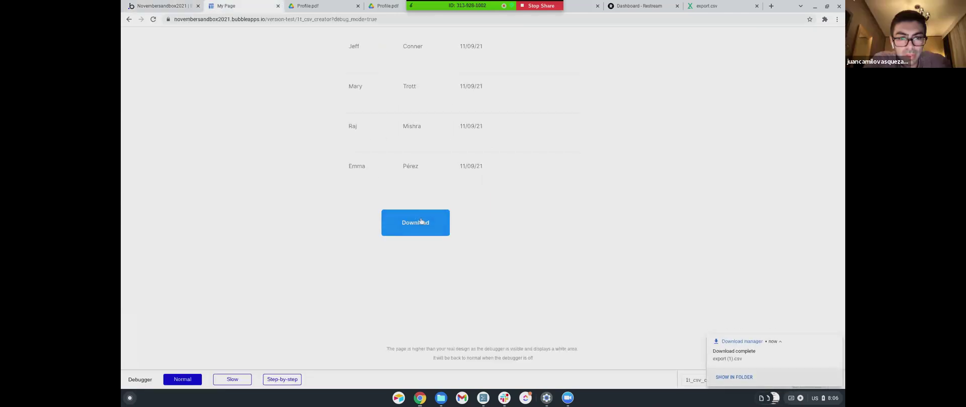
click(734, 378)
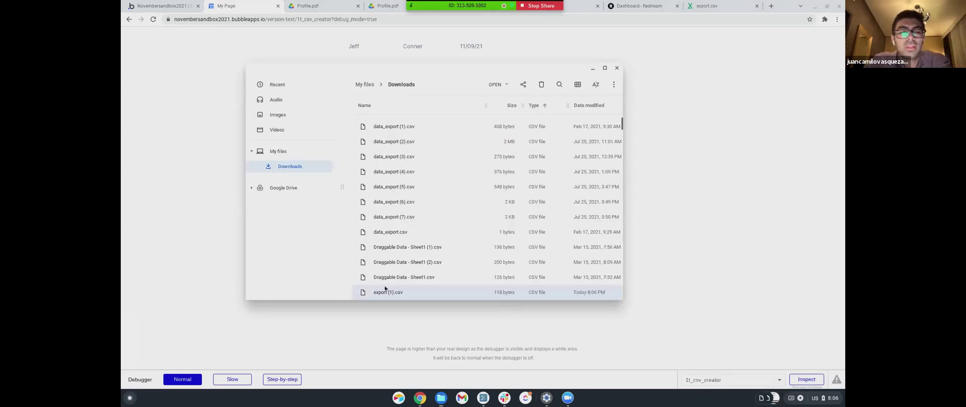
double_click(383, 292)
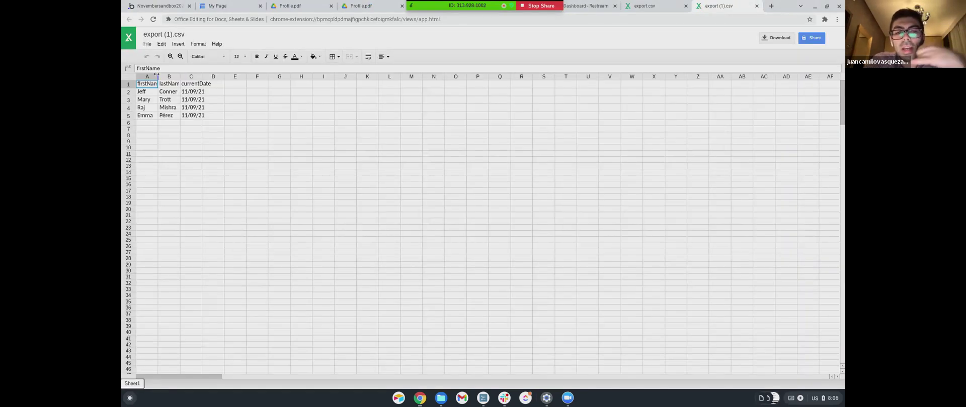
Auto-fit the firstName, lastName and currentDate columns, then go back to the Bubble editor tab
double_click(157, 75)
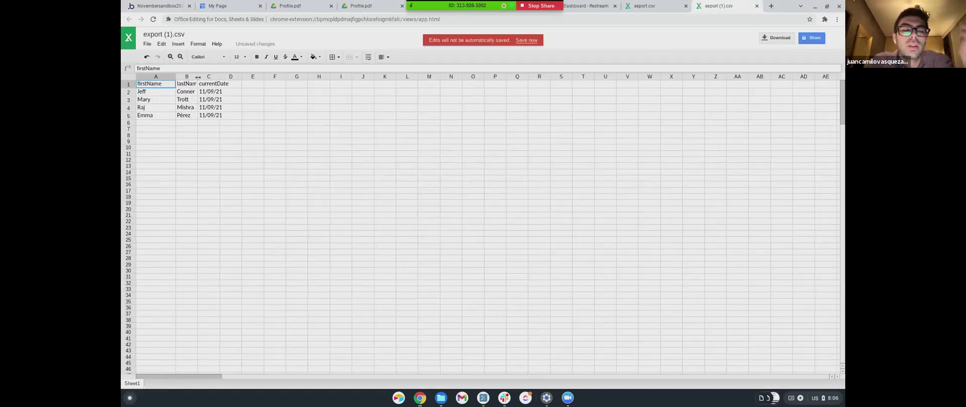
click(198, 78)
double_click(197, 77)
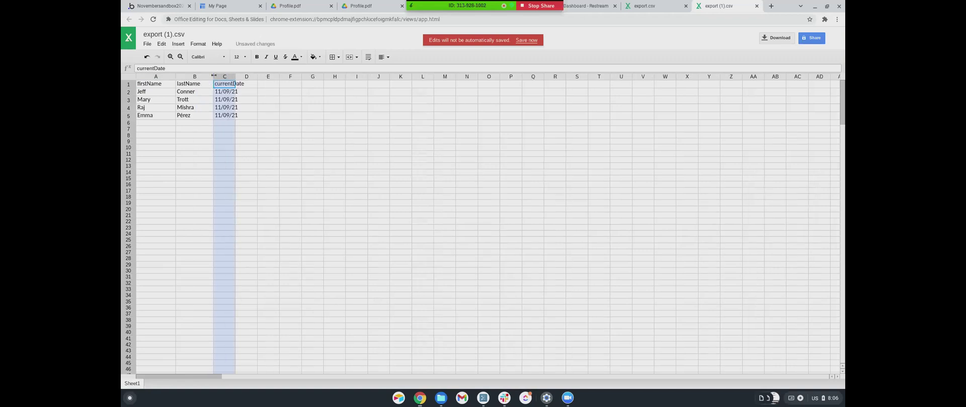
double_click(235, 76)
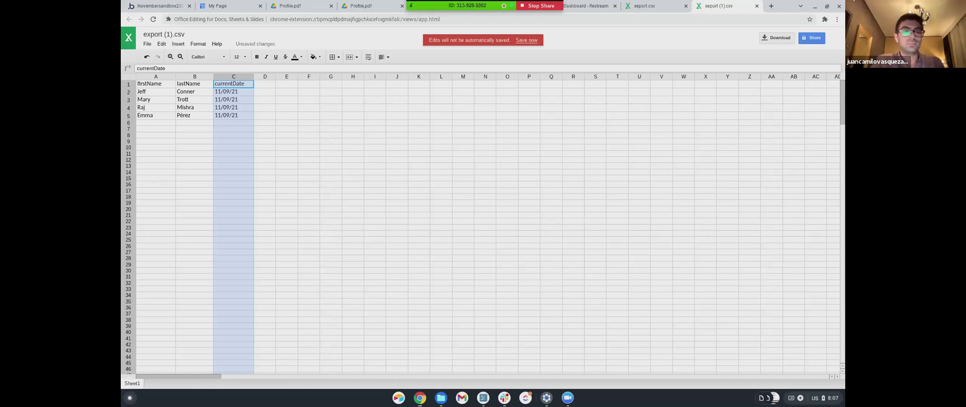
click(156, 6)
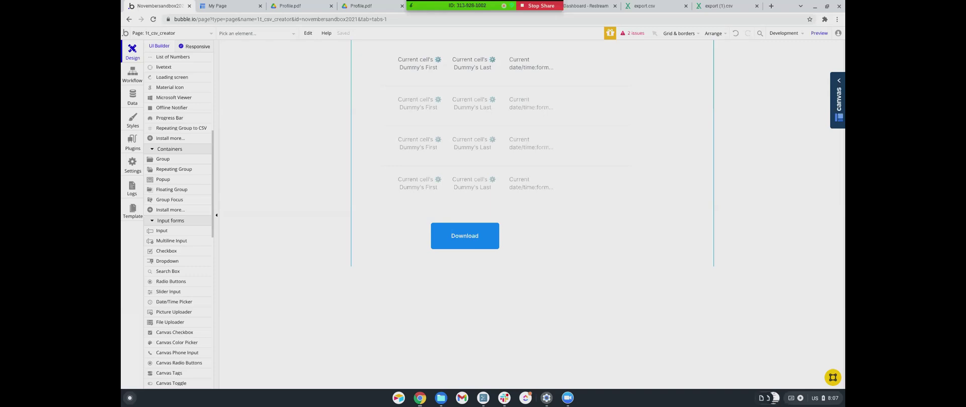
In a new browser tab, go to pronocoders.com
click(771, 6)
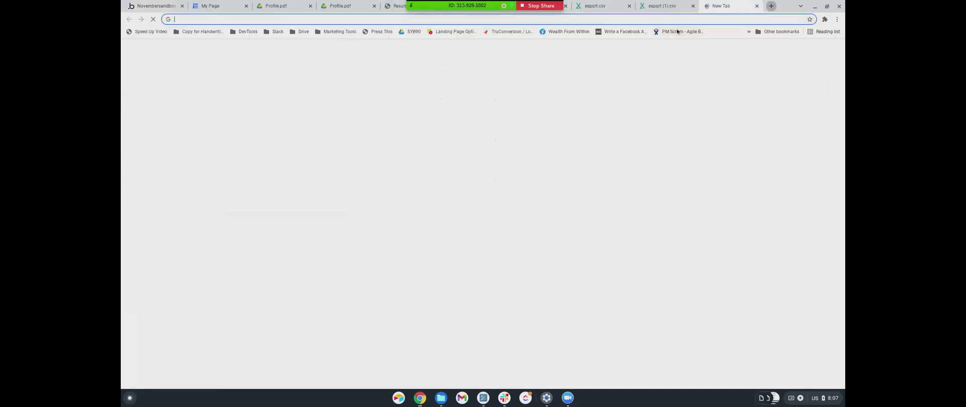
click(677, 19)
text(pronocoders.com)
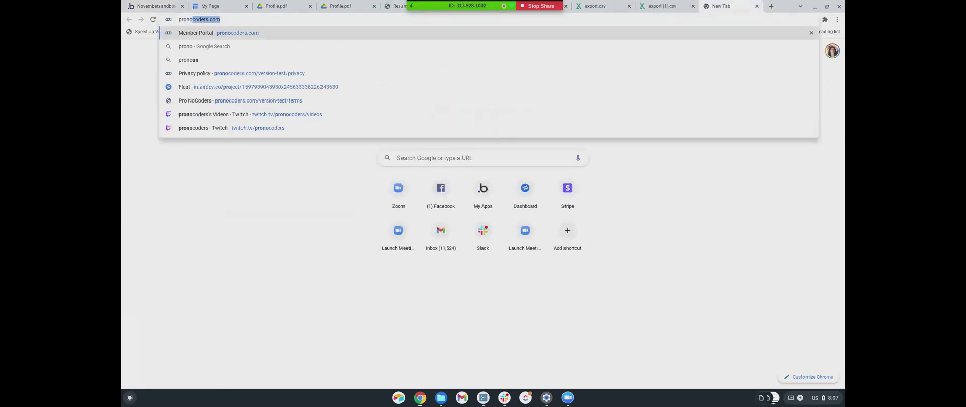
key(Return)
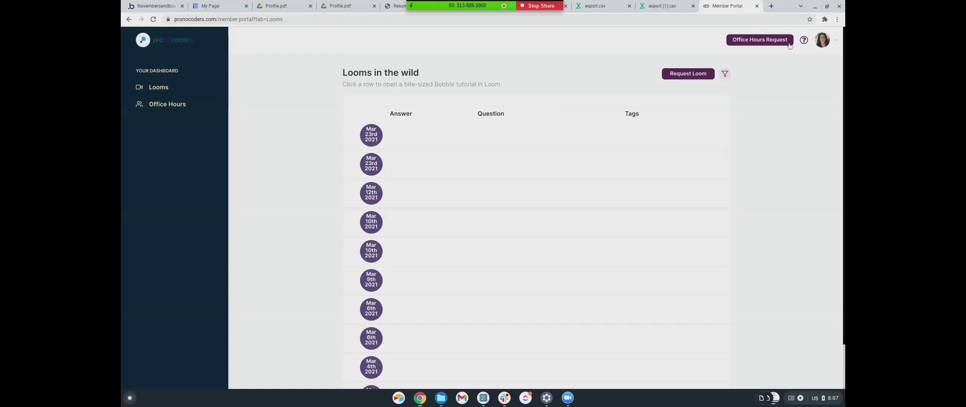
Log out of the member portal from the account menu and view the Office Hours section
click(822, 50)
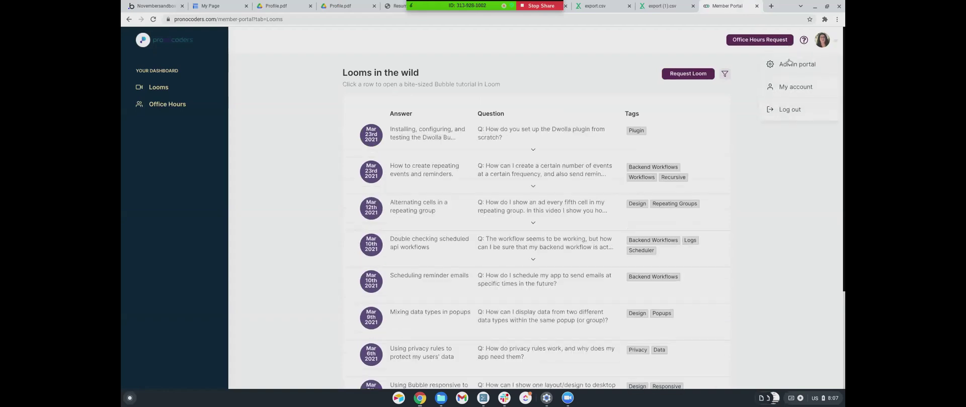
click(785, 111)
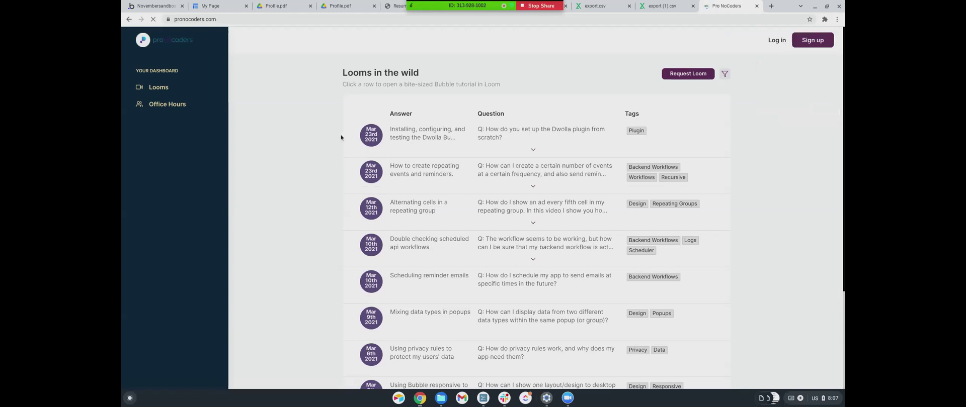
scroll(231, 162, down, 2)
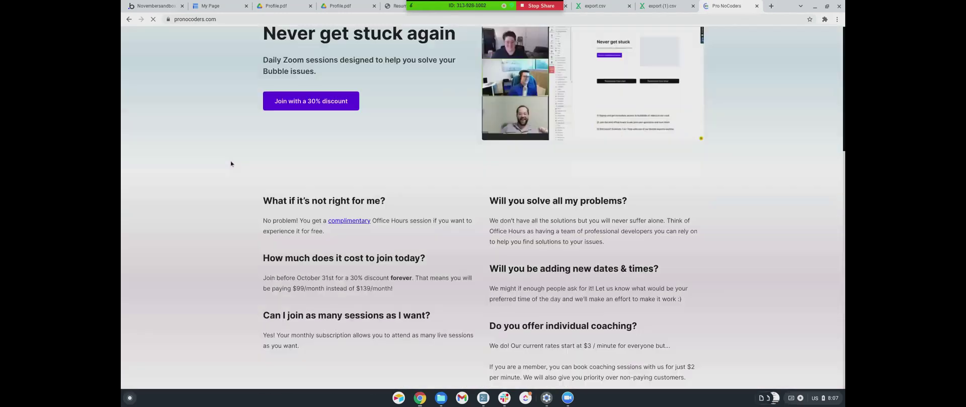
scroll(230, 163, down, 3)
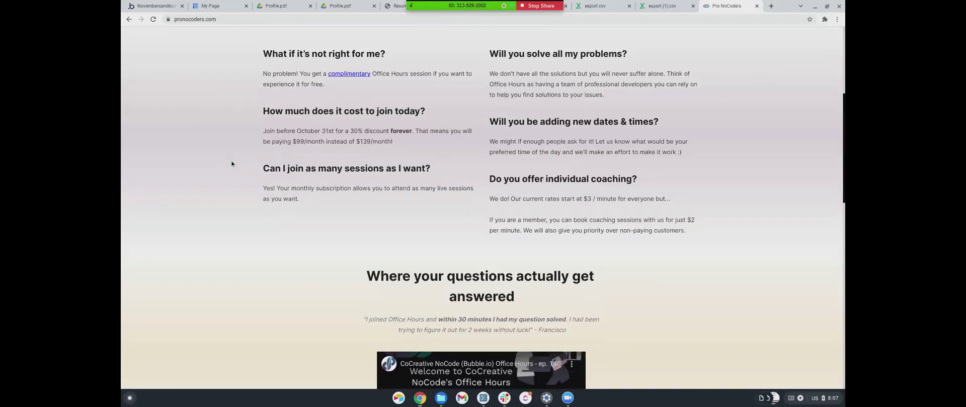
scroll(231, 164, up, 5)
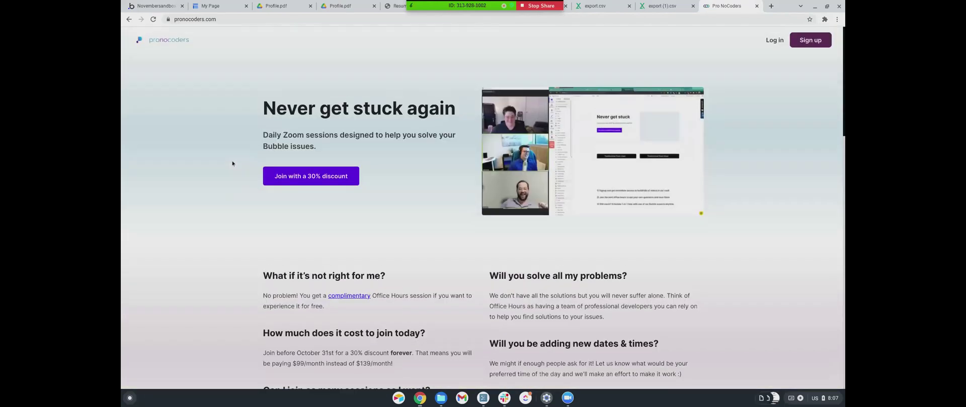